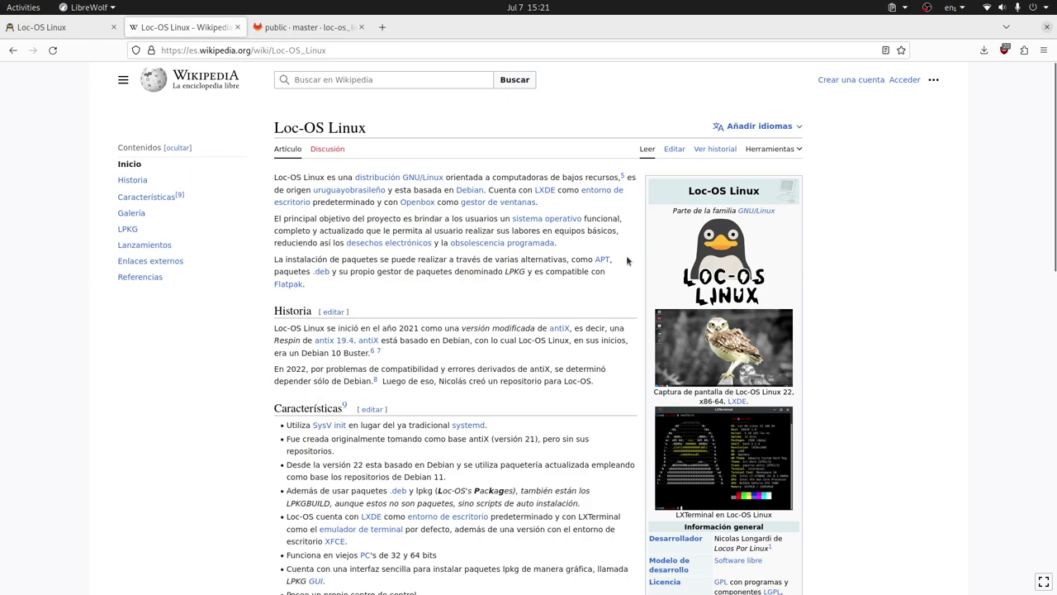
Read the Loc-OS Linux Wikipedia article's history, features and gallery, then go to the GitLab public - master tab
scroll(578, 273, down, 5)
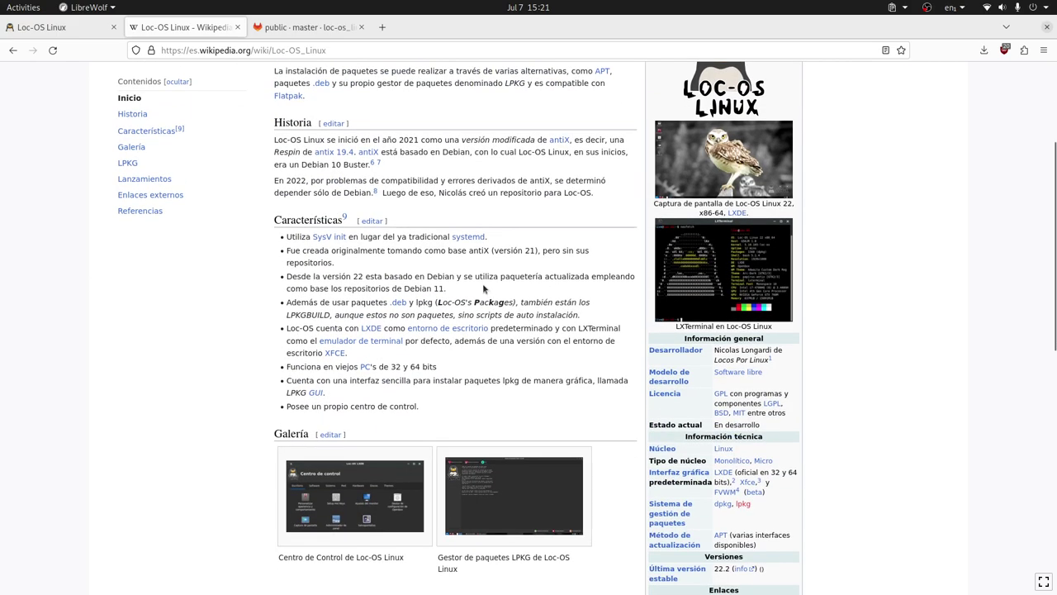
mouse_move(333, 239)
scroll(608, 373, up, 3)
scroll(608, 373, up, 1)
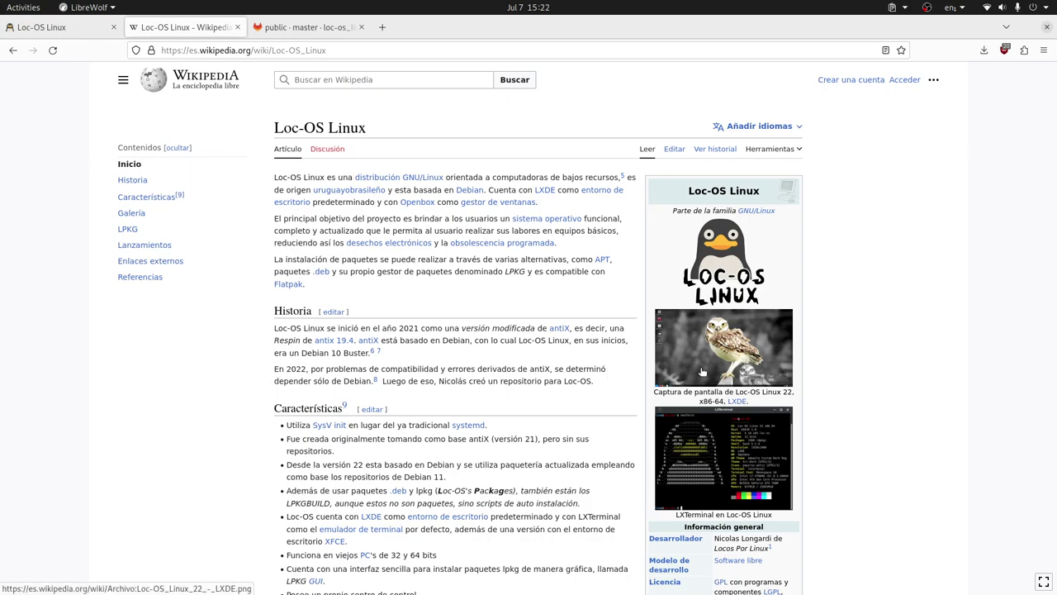
scroll(702, 372, down, 4)
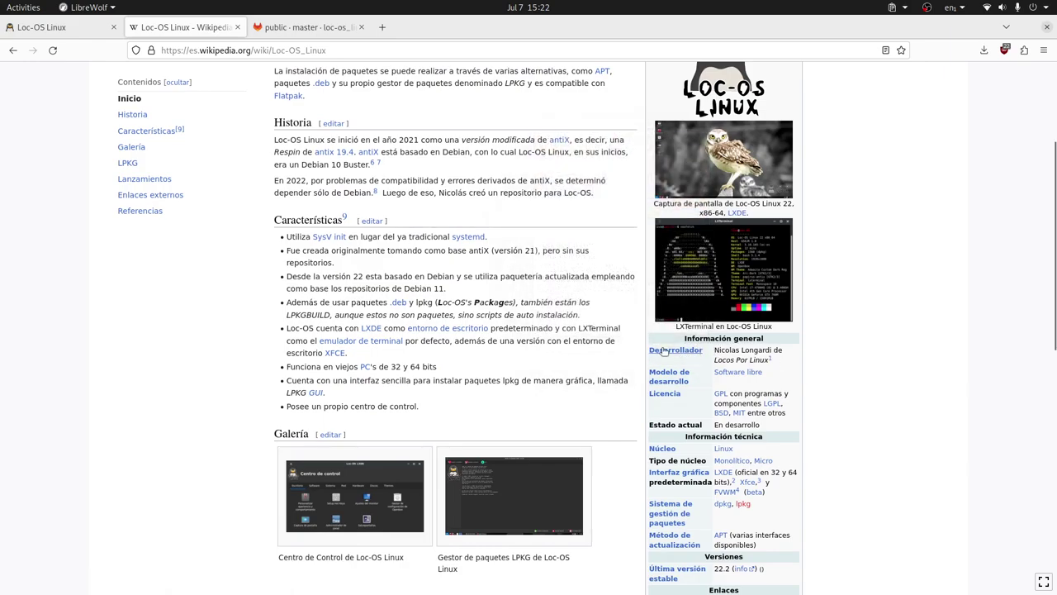
scroll(732, 337, down, 1)
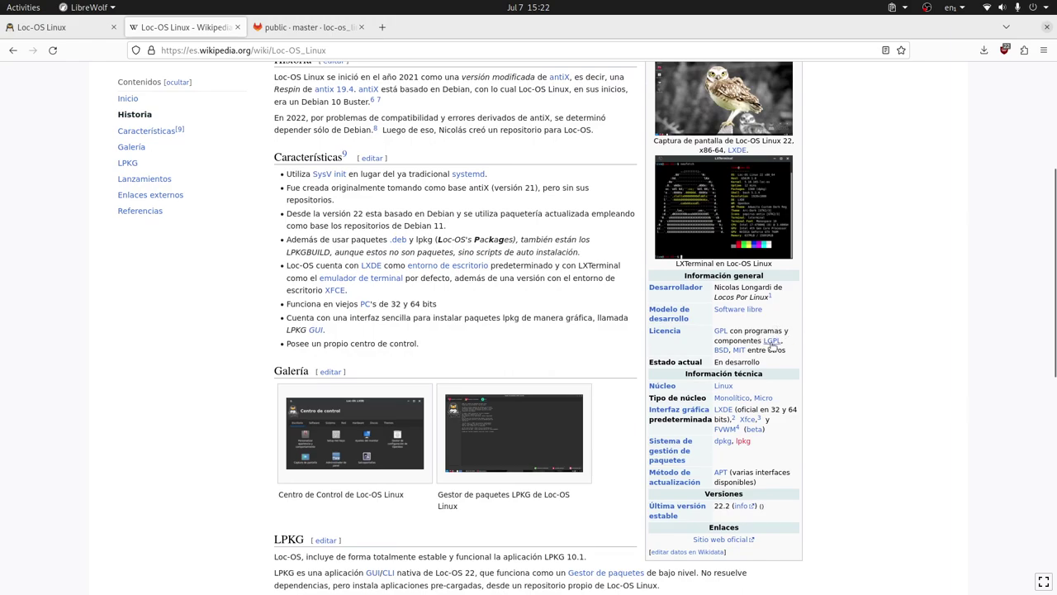
mouse_move(771, 346)
scroll(809, 383, down, 1)
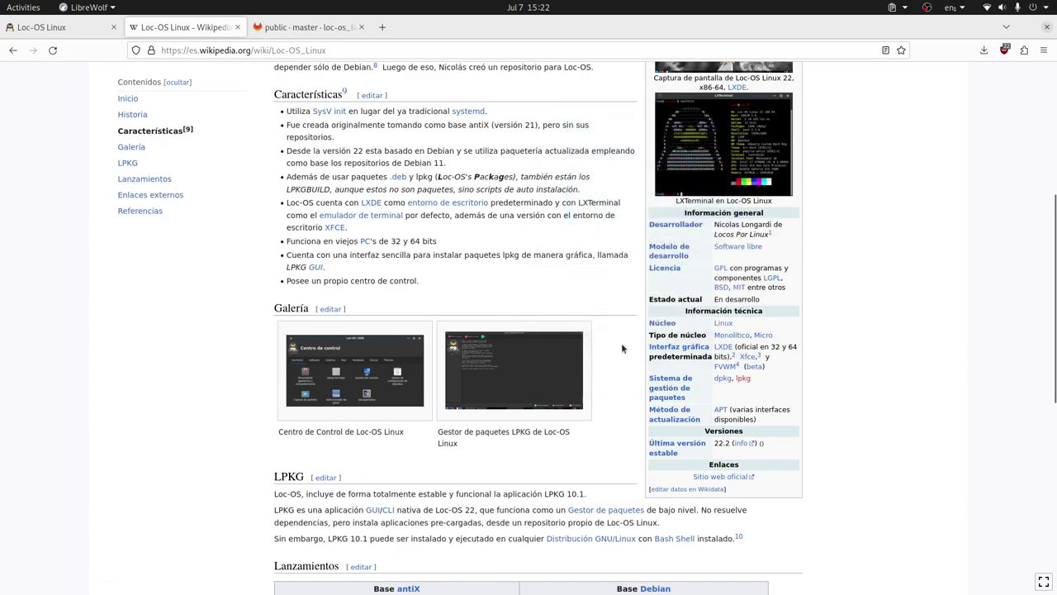
click(305, 27)
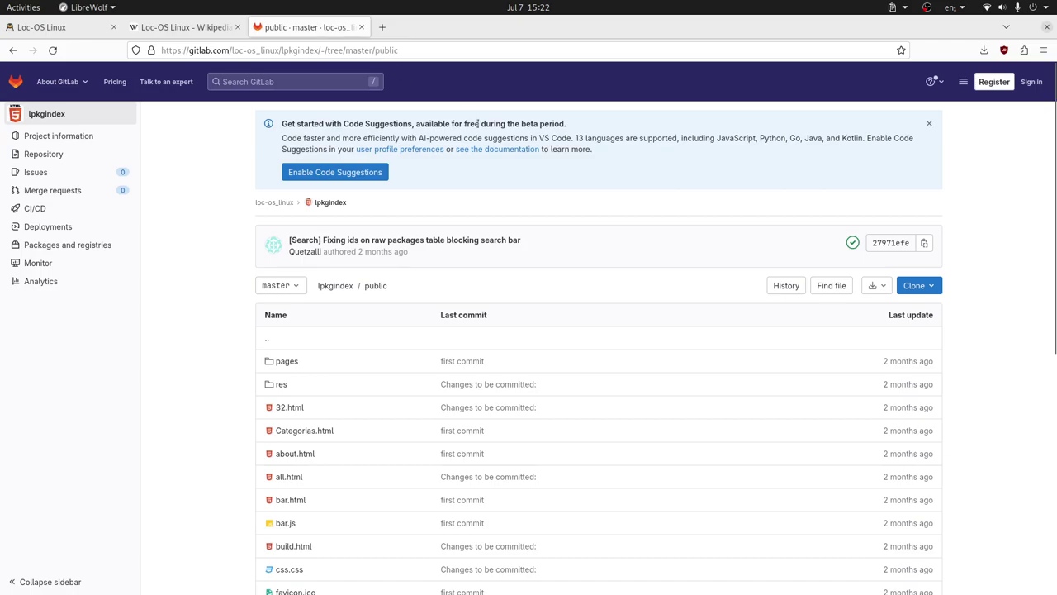
Go up to the loc-os_linux group's project list, then bring up the Loc-OS-22 machine's menu in Boxes
click(276, 202)
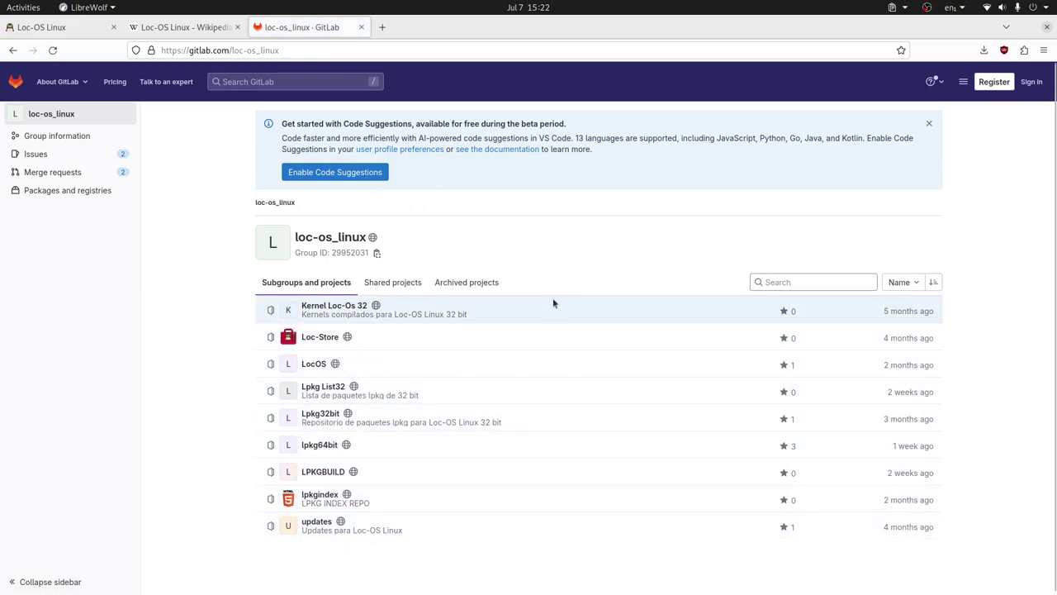
key(alt+Tab)
key(alt+Tab)
key(alt+Tab)
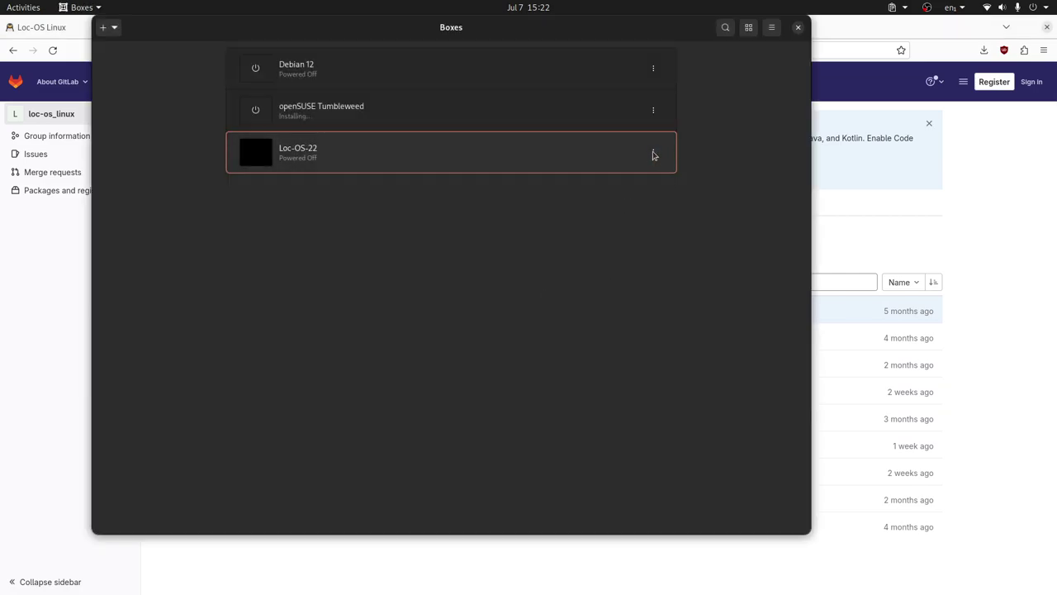
click(655, 153)
Review the Loc-OS-22 machine's preferences, boot it, and bring the browser back to the front
click(667, 121)
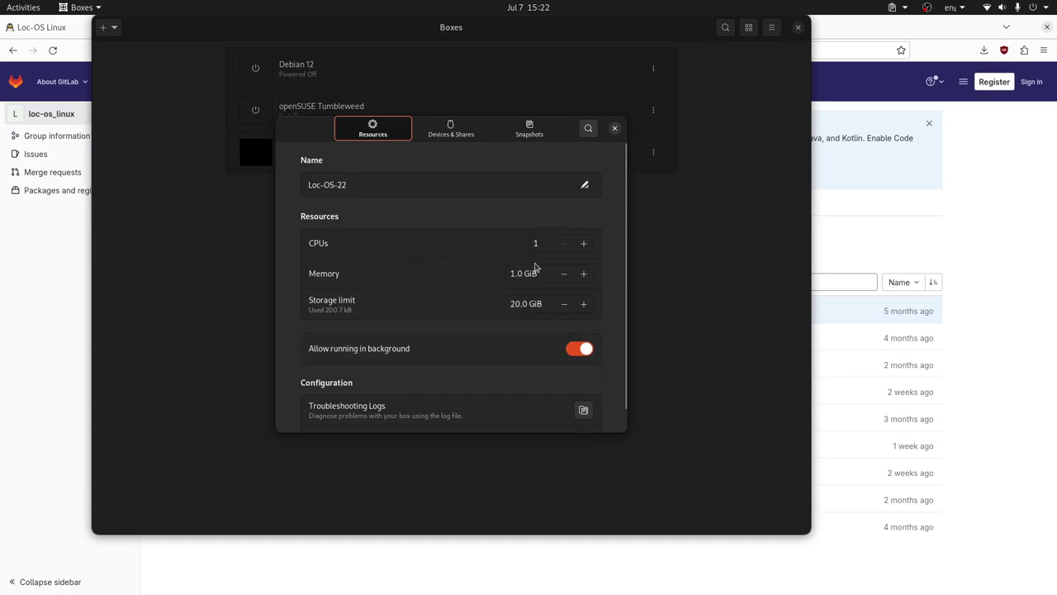
click(614, 129)
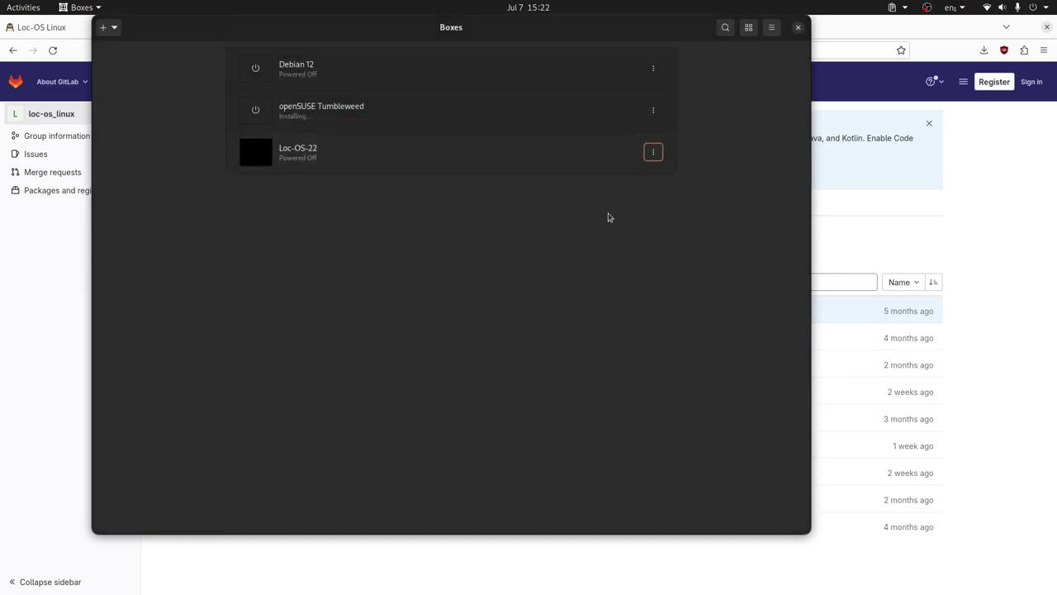
click(417, 157)
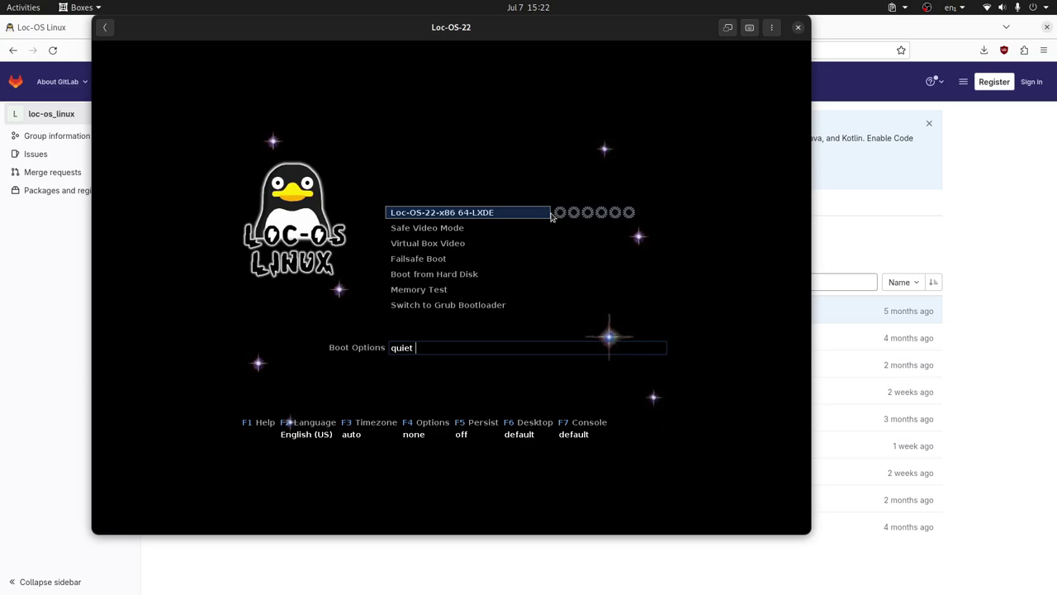
click(929, 123)
Dismiss the GitLab Code Suggestions banner and scroll the Loc-OS website to its Descarga section
click(929, 123)
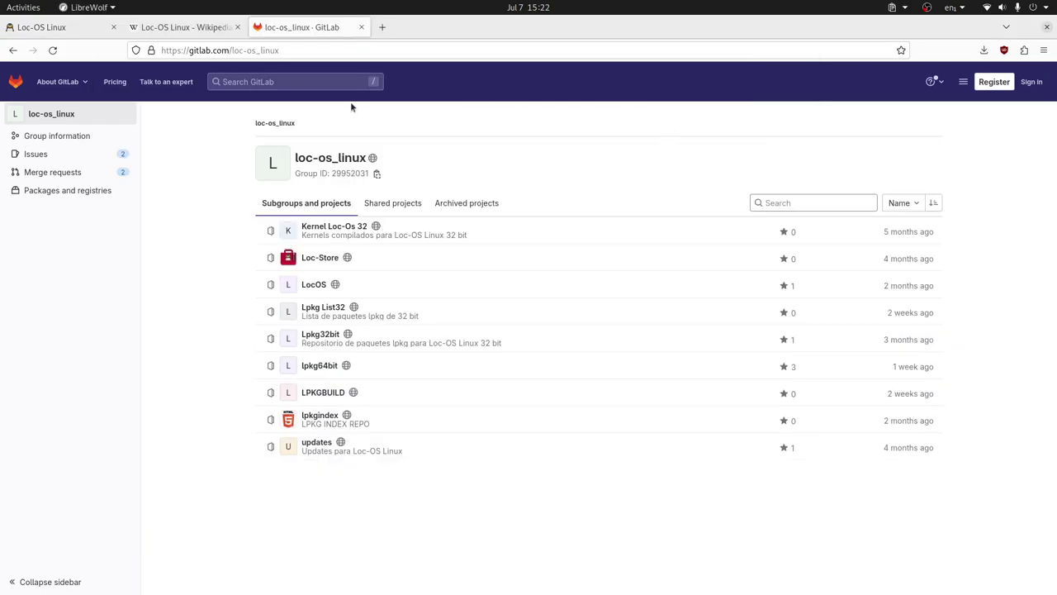
click(41, 27)
scroll(497, 254, down, 10)
scroll(497, 280, down, 1)
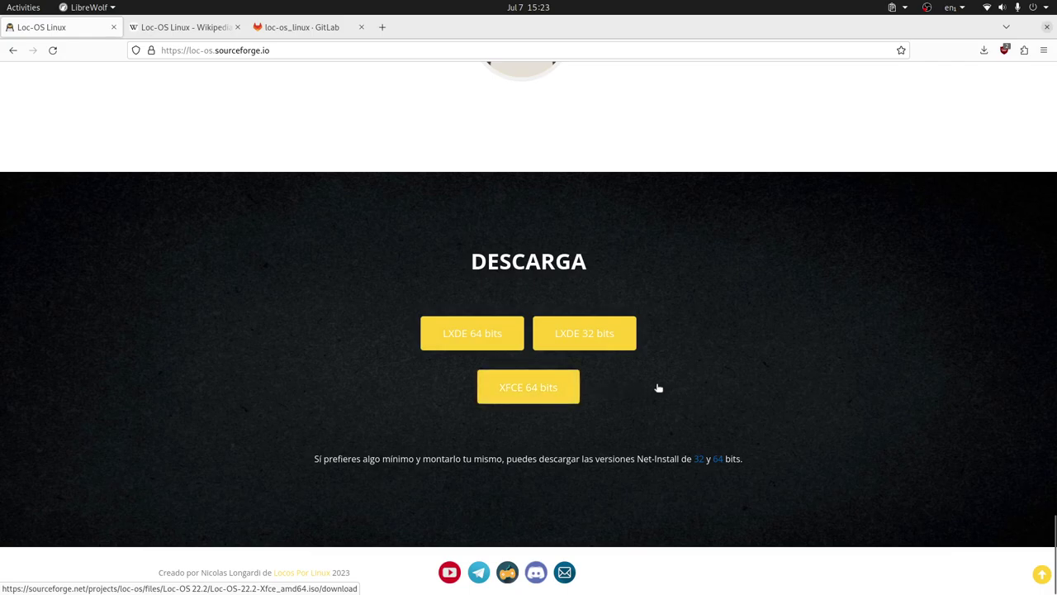
Switch back to the Boxes window showing the booted Loc-OS-22 desktop
key(alt+Tab)
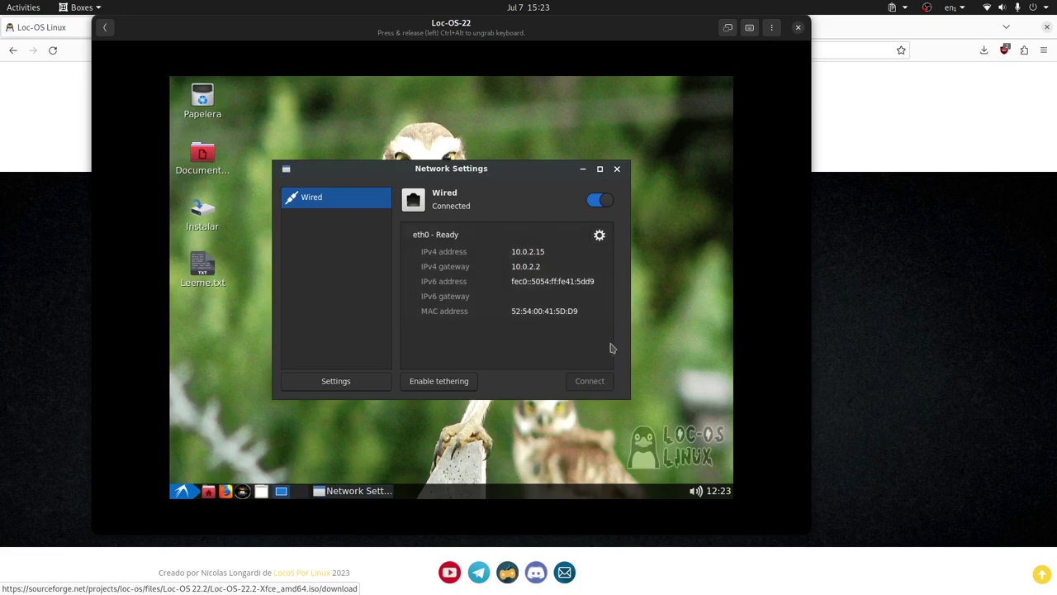
Close Network Settings, apply and keep 1920x1080 in Ajustes del monitor, then make the VM fullscreen
click(616, 169)
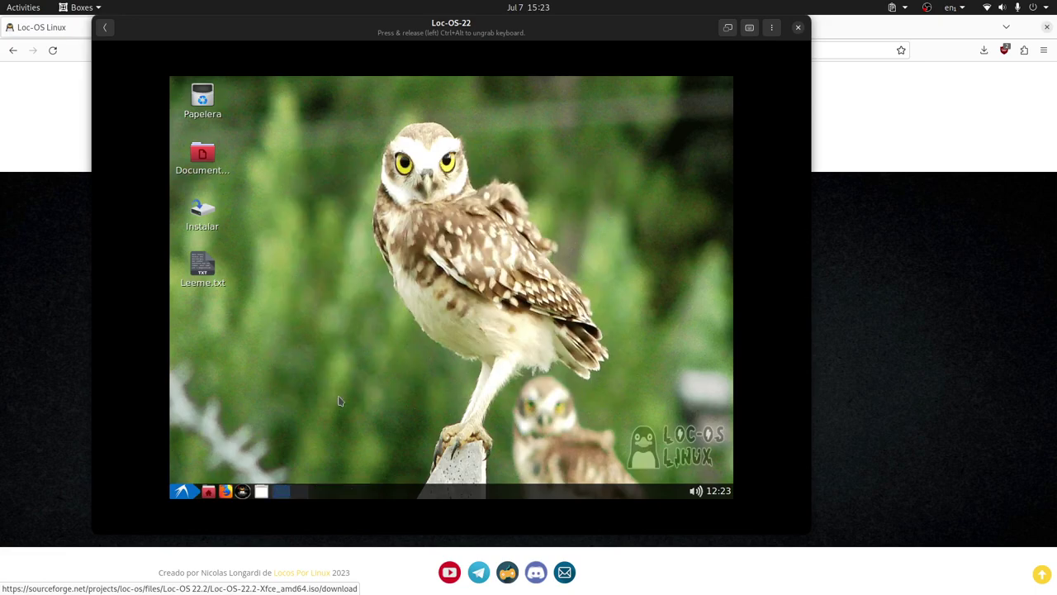
click(182, 491)
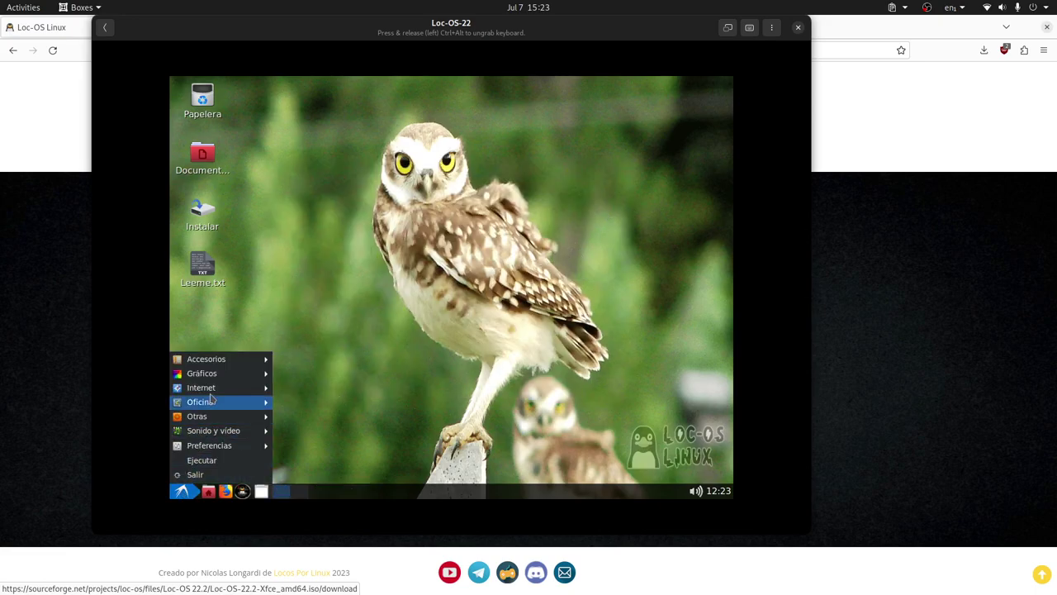
mouse_move(221, 364)
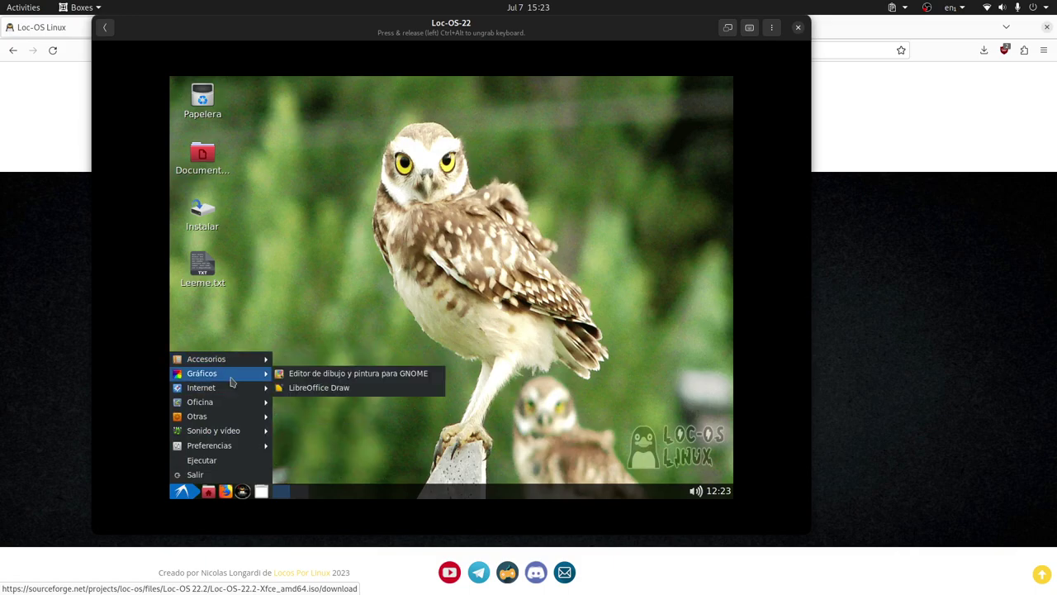
mouse_move(230, 447)
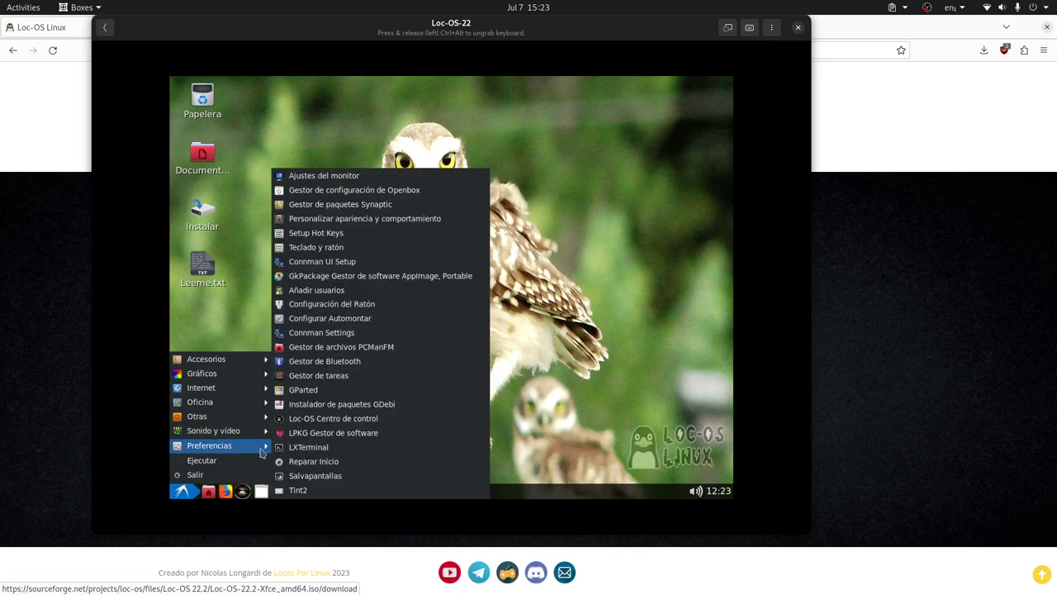
click(336, 177)
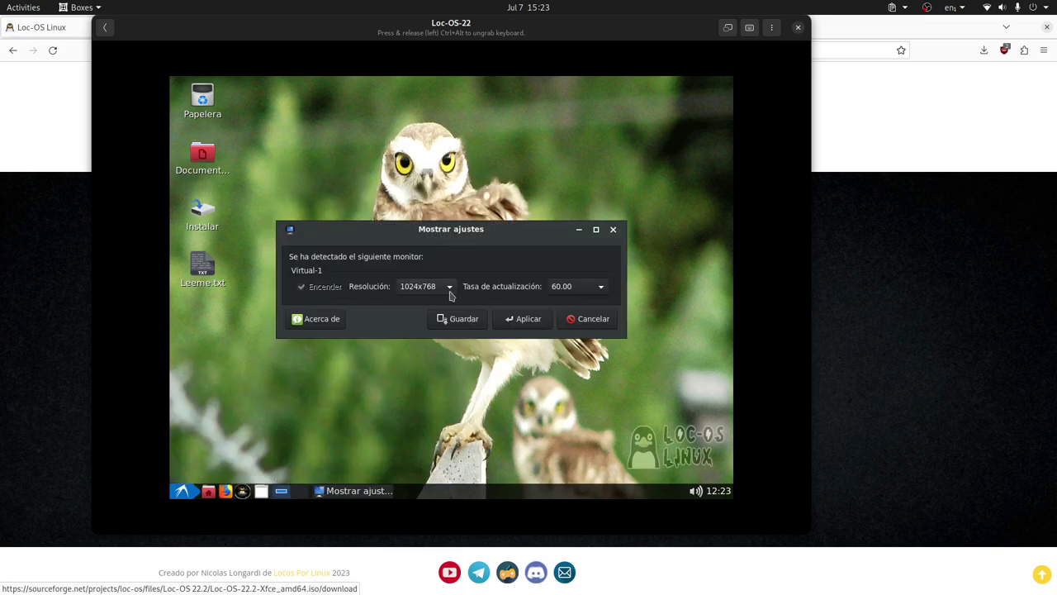
click(447, 287)
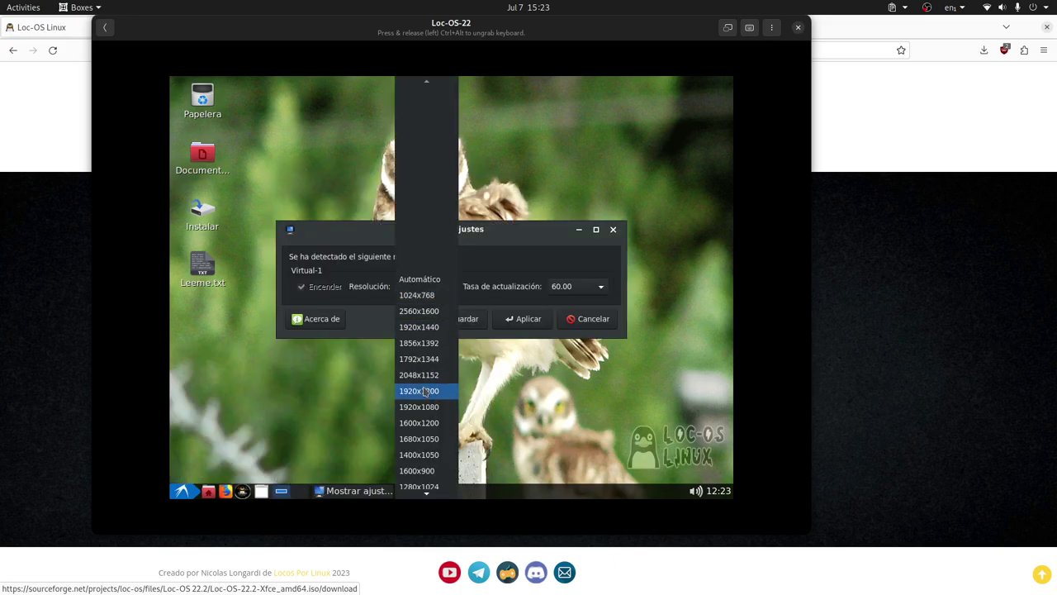
scroll(423, 391, down, 2)
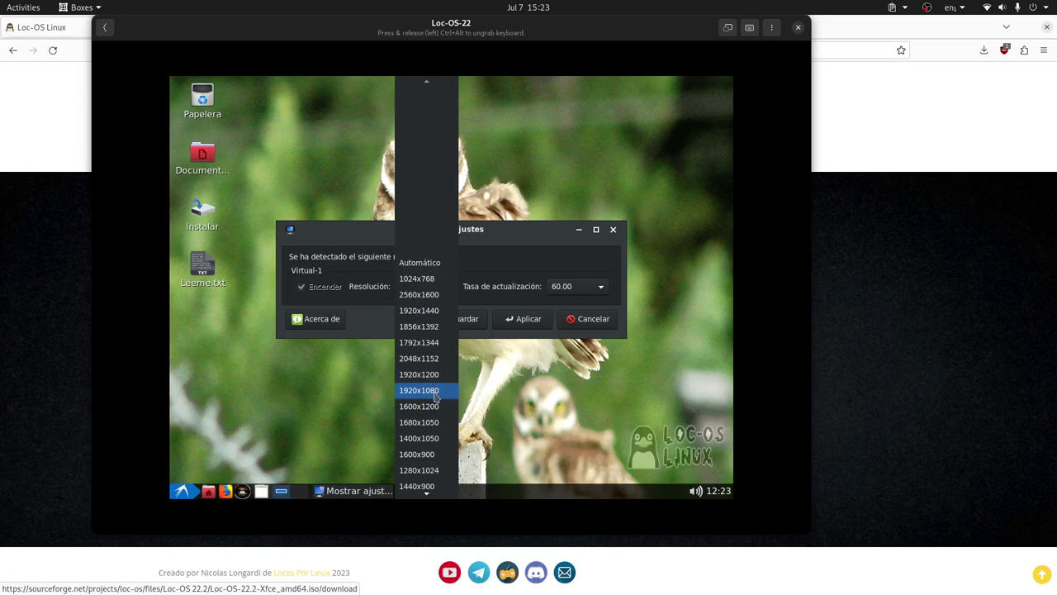
click(435, 393)
click(524, 318)
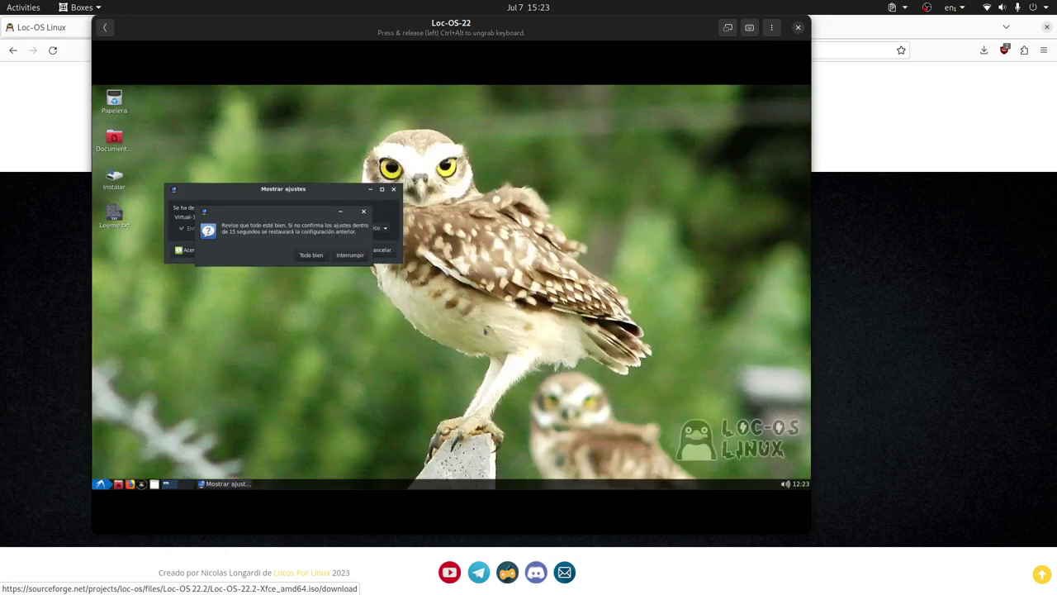
click(310, 255)
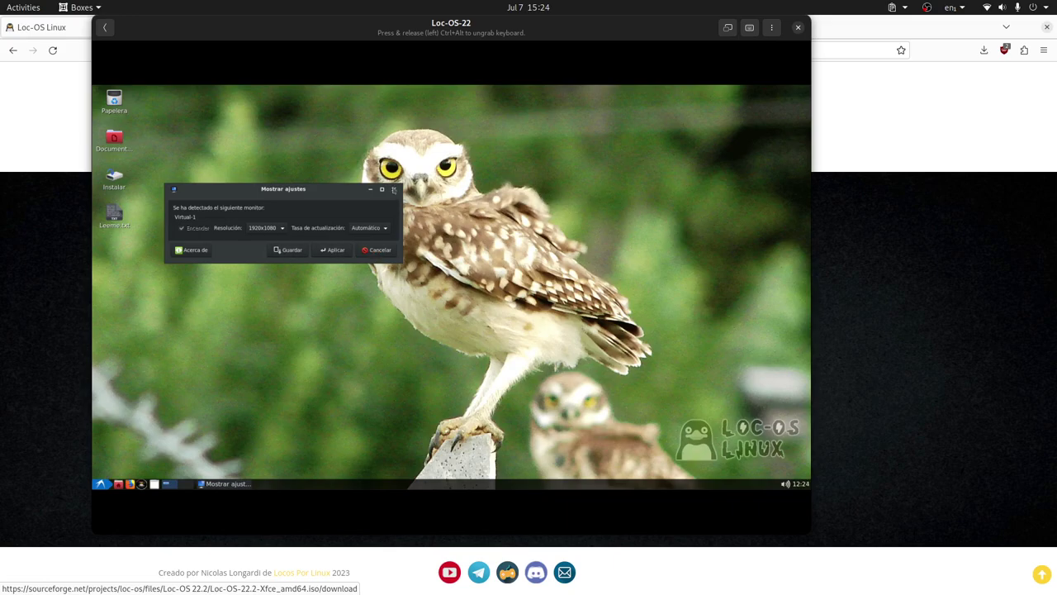
click(393, 190)
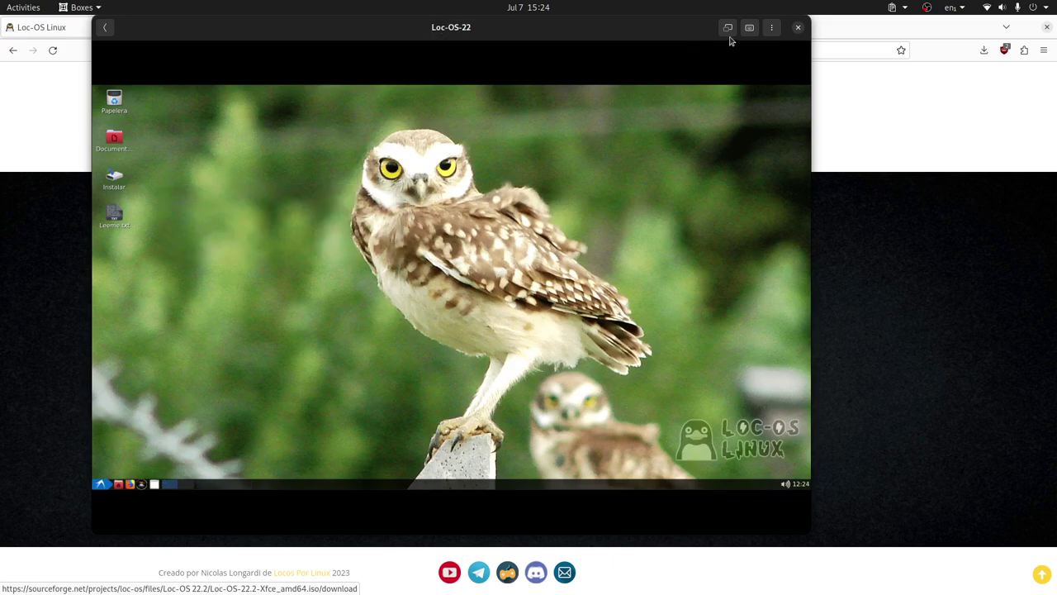
click(728, 28)
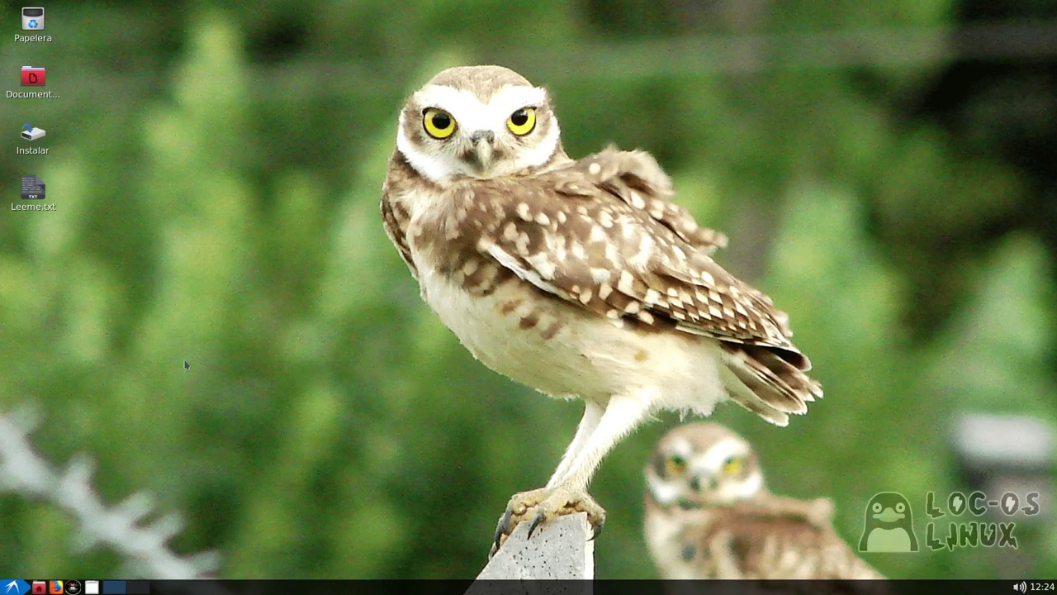
Execute the desktop Instalar script and authenticate with the root password
double_click(43, 148)
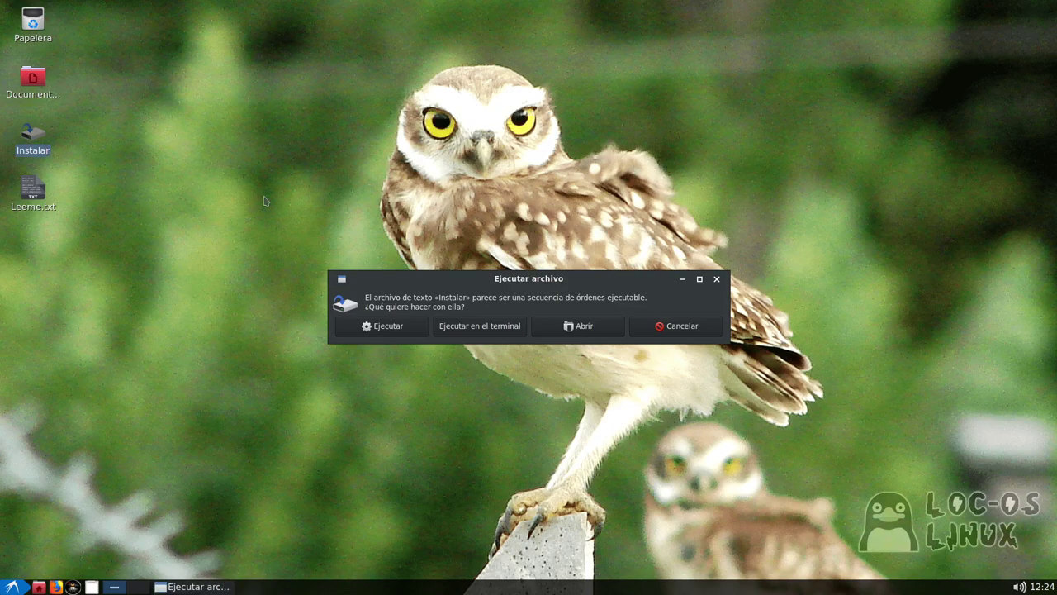
click(388, 326)
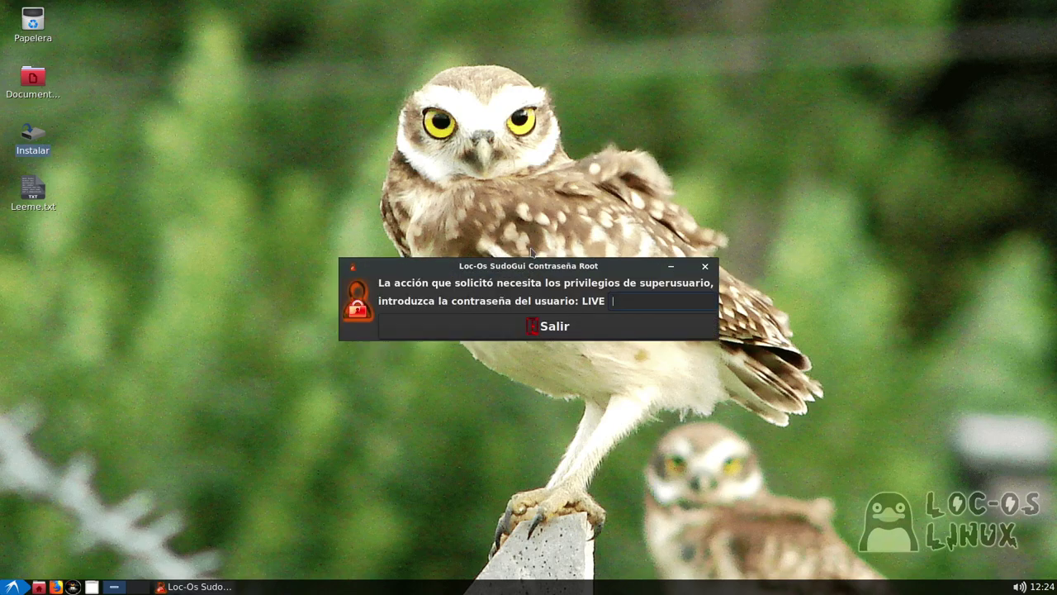
text(live)
key(Return)
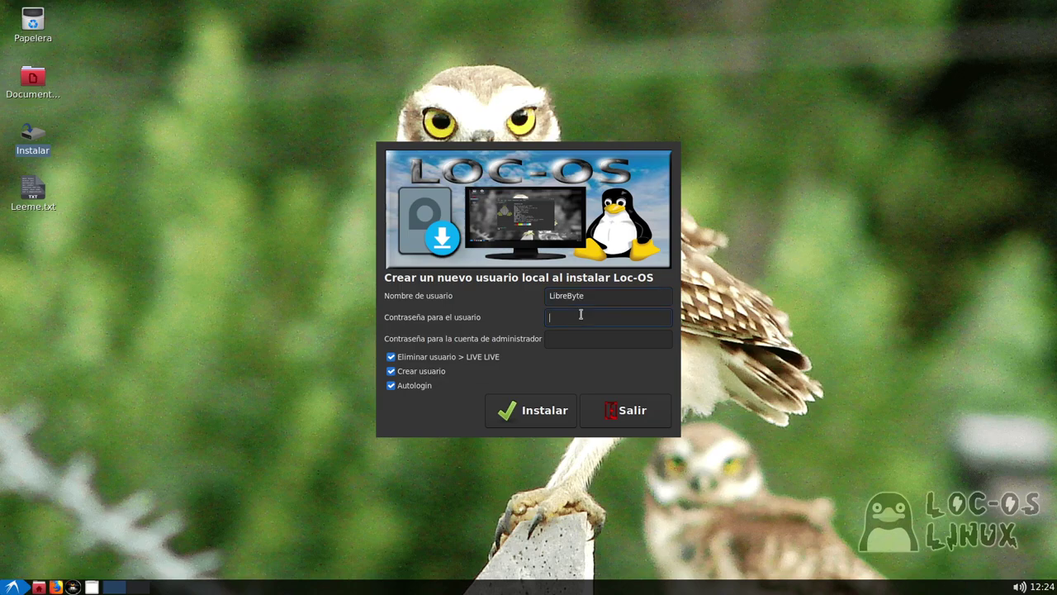
Replace the prefilled username, set the administrator password, disable automatic login, and start installing
drag(603, 299, 533, 302)
text(l)
click(572, 339)
text(123)
click(405, 386)
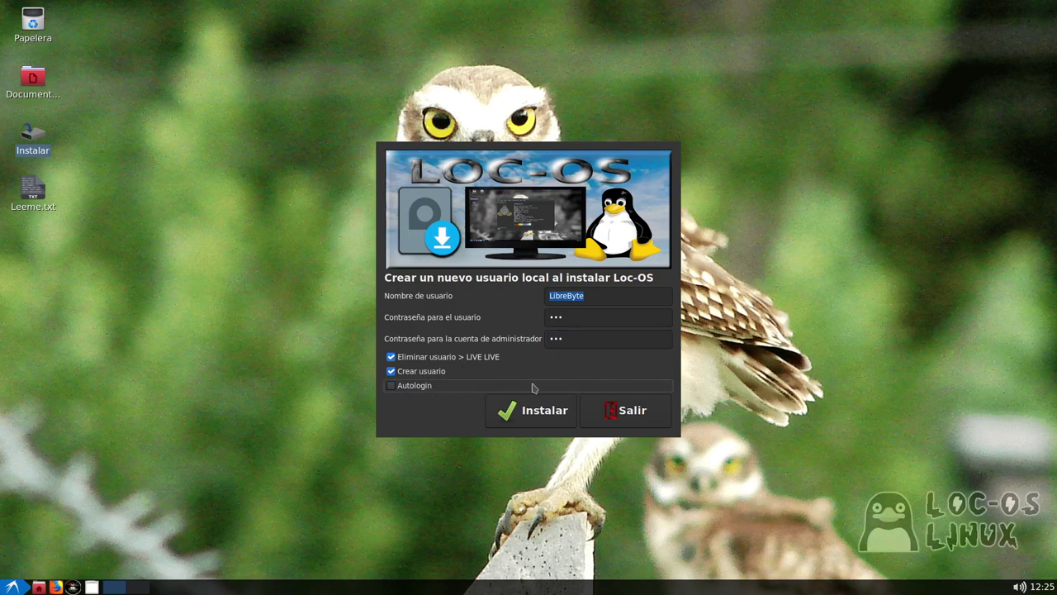
click(560, 419)
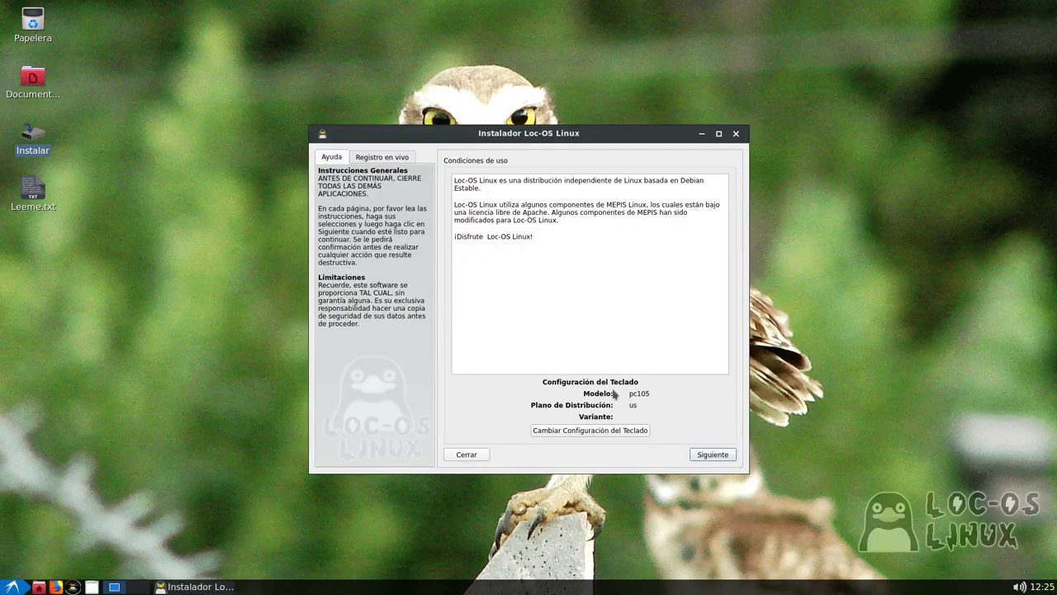
Accept the terms of use, choose 'Personaliza el diseño del disco', and continue to the partition table
click(708, 456)
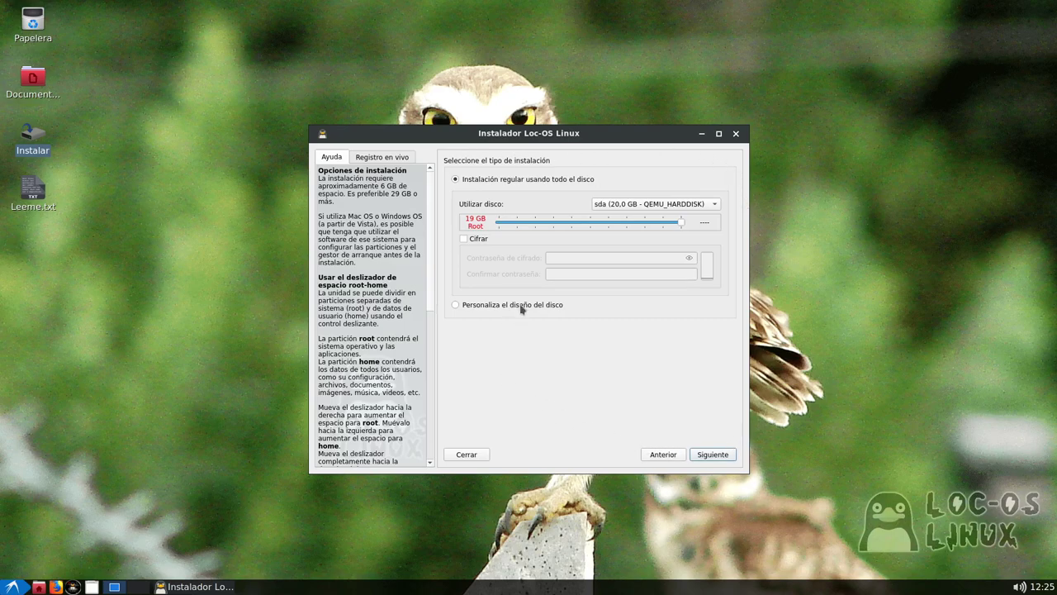
drag(589, 140, 538, 118)
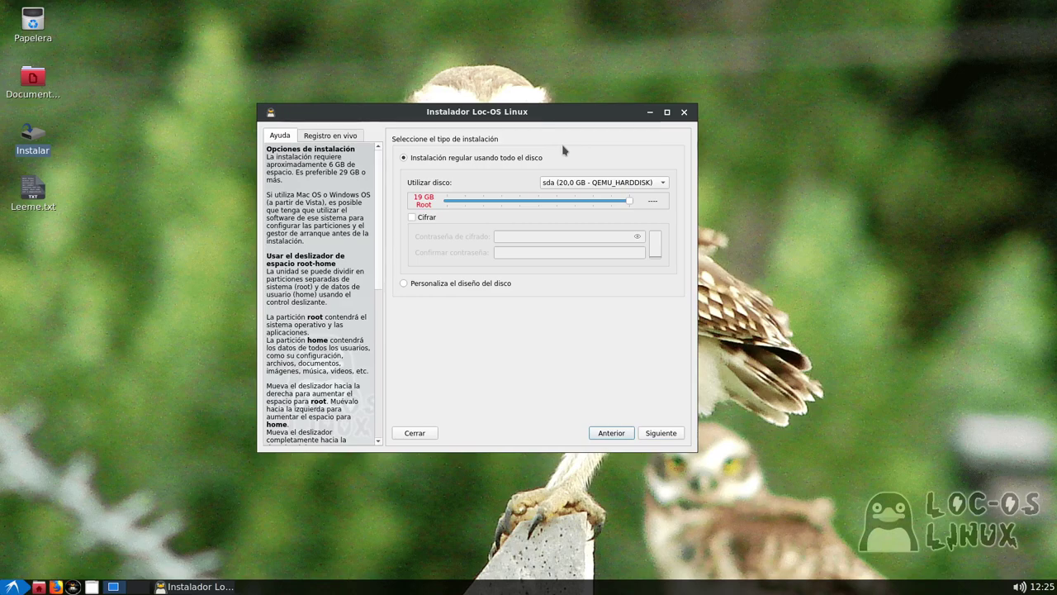
click(455, 284)
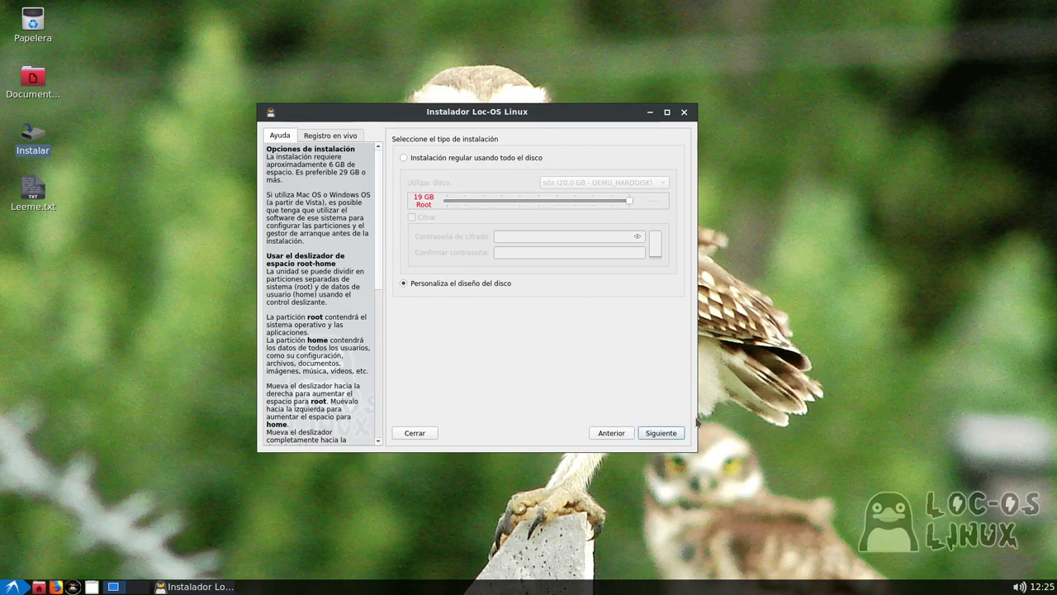
click(660, 433)
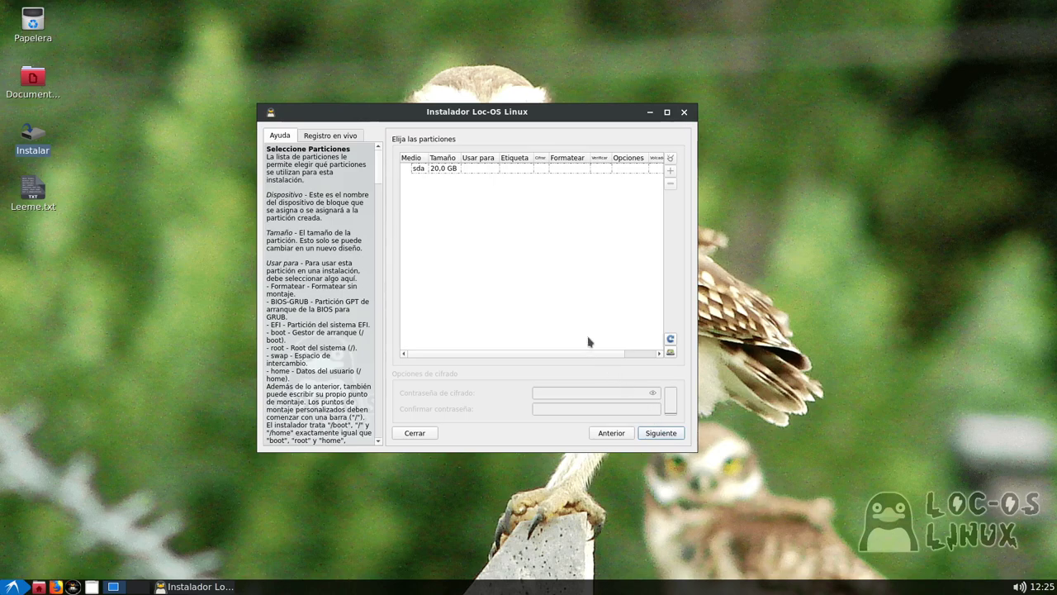
Add an 8 MB partition sda1 on sda and set it to be used as home
click(433, 171)
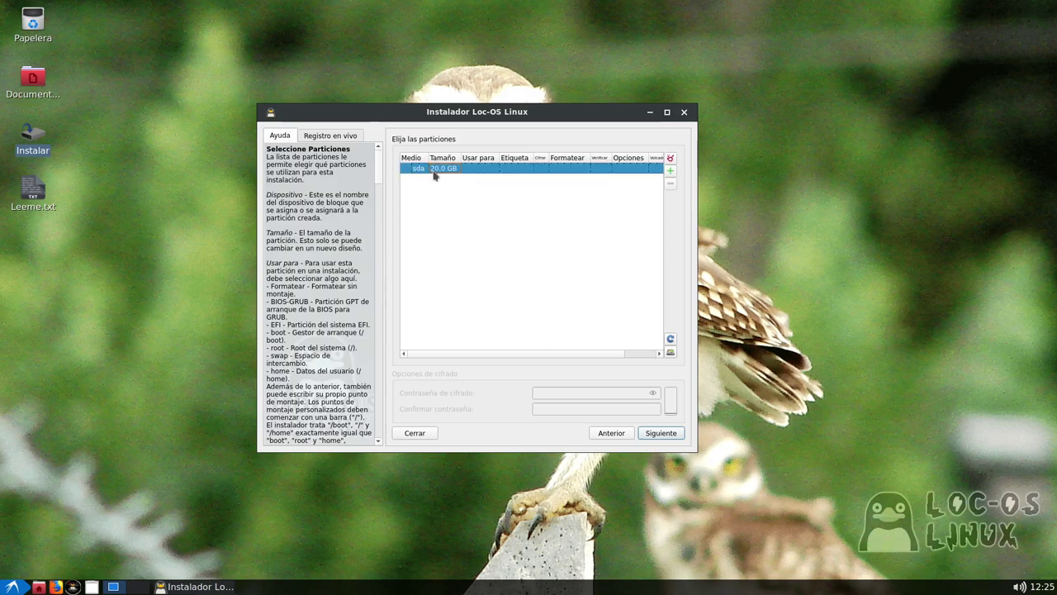
click(671, 172)
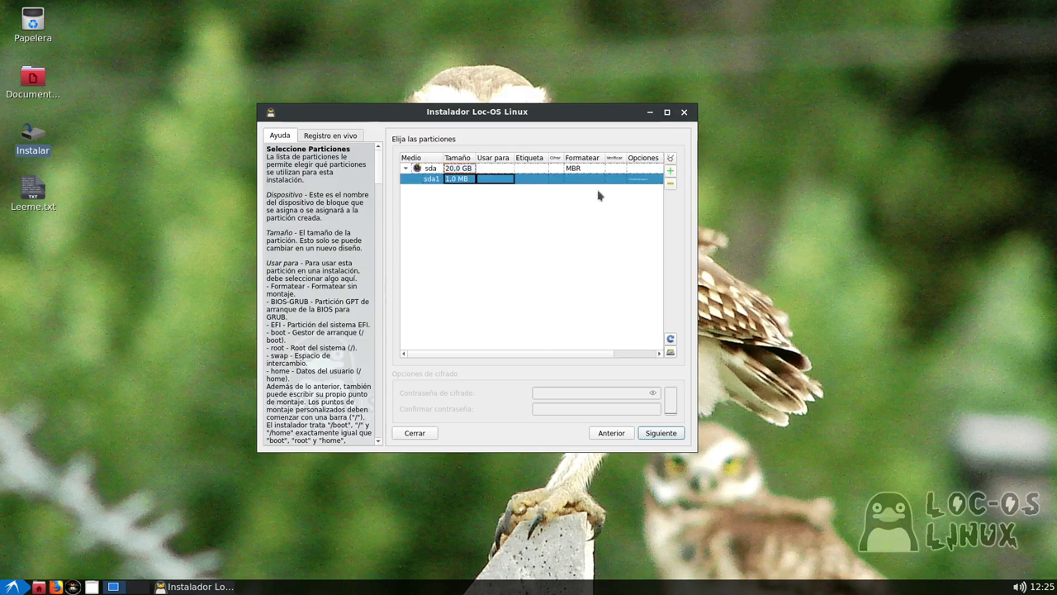
click(468, 181)
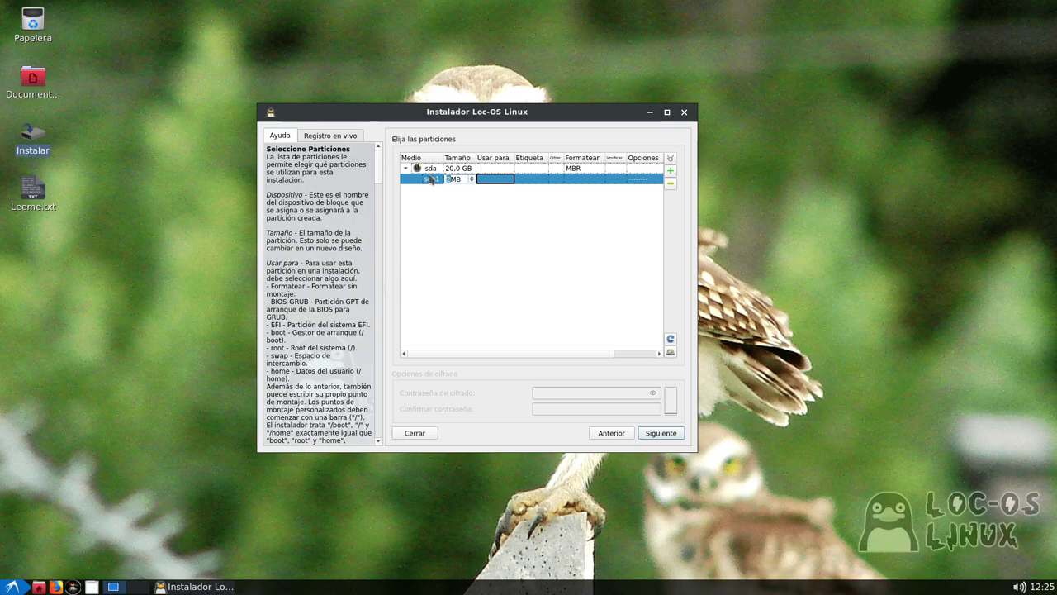
text(8)
double_click(456, 179)
click(498, 180)
click(507, 179)
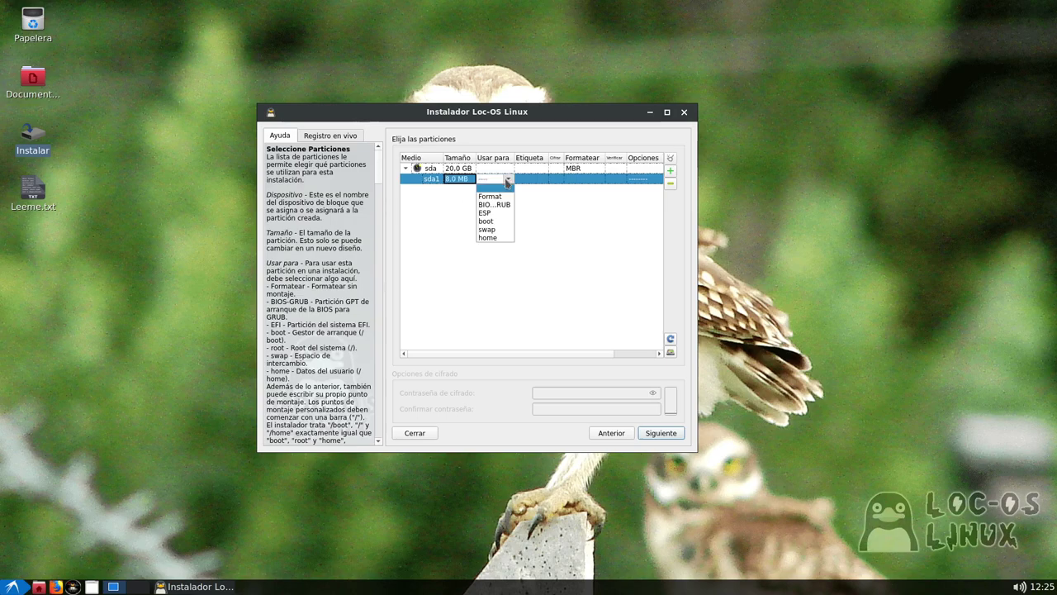
click(550, 194)
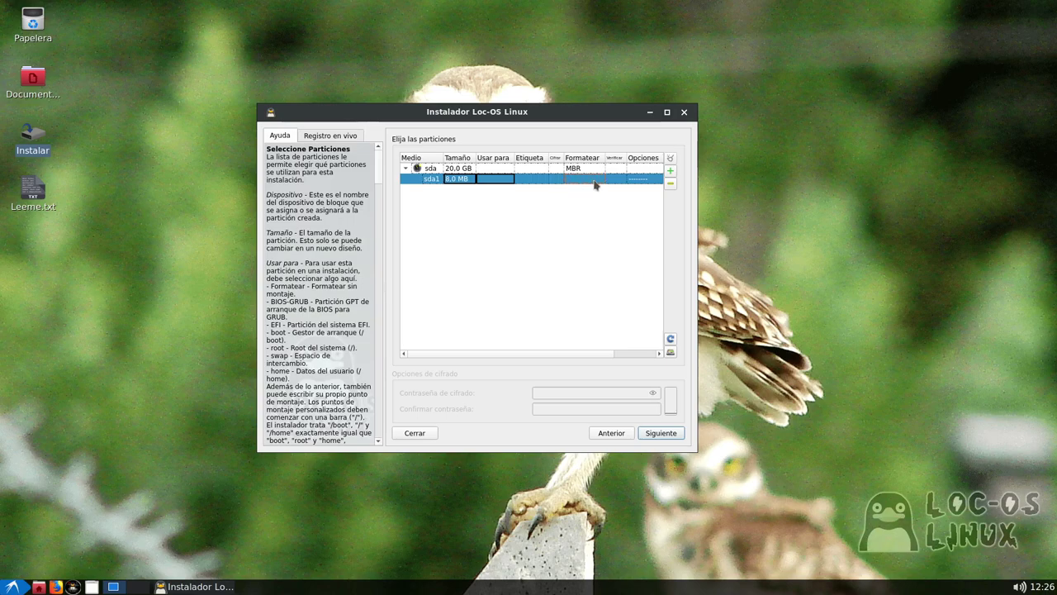
click(502, 182)
click(508, 179)
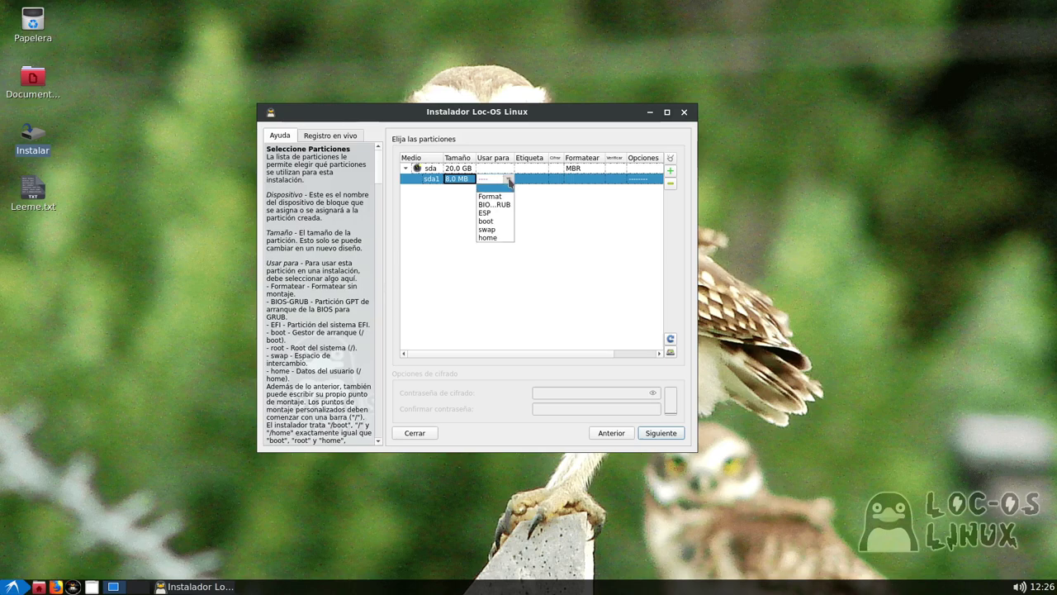
click(494, 238)
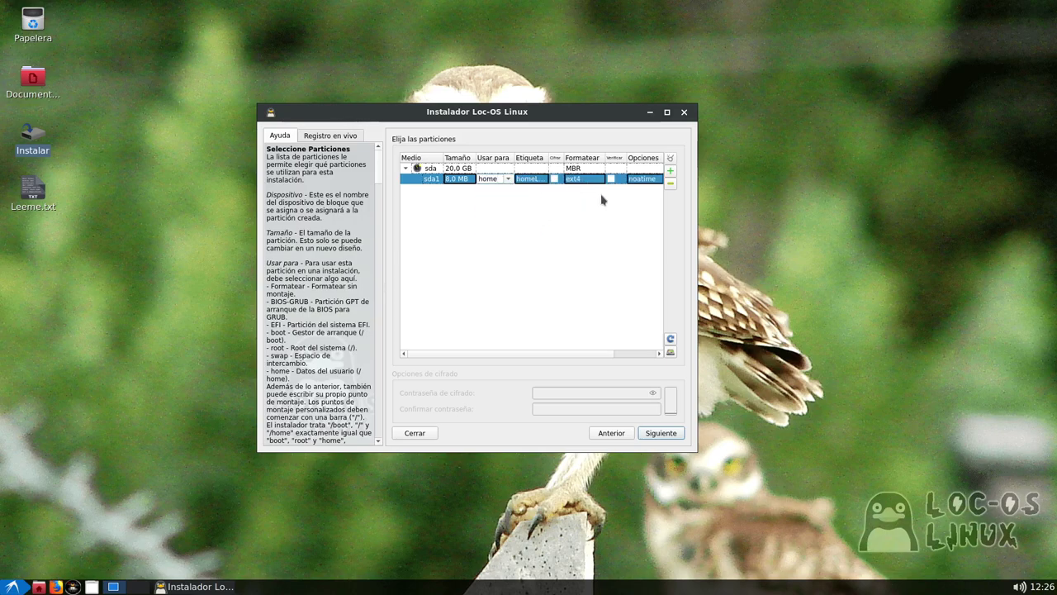
Add a second partition sda2 and enter /root as its usage
click(670, 171)
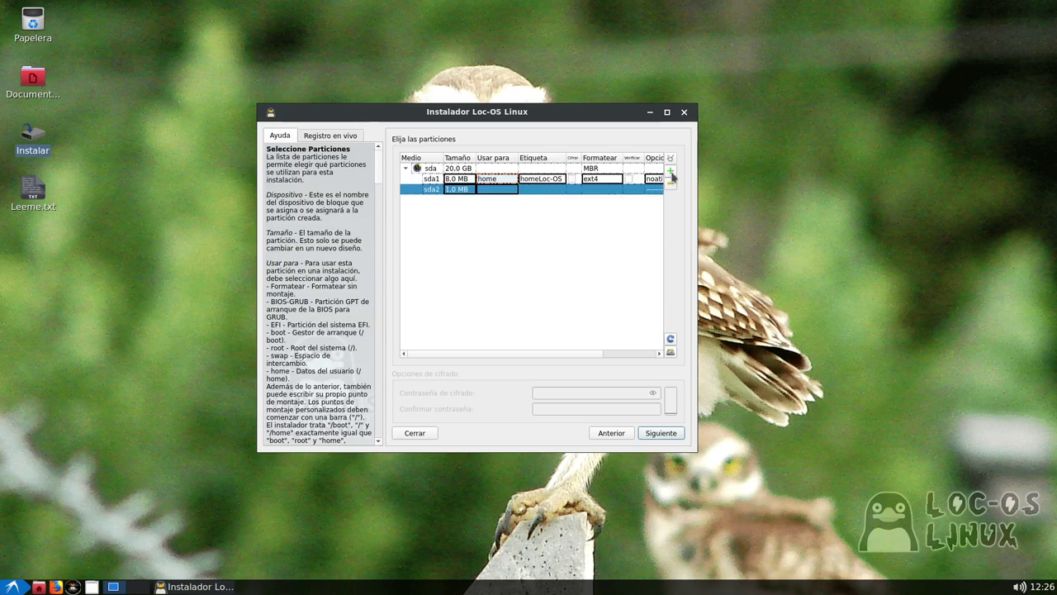
click(494, 189)
click(512, 189)
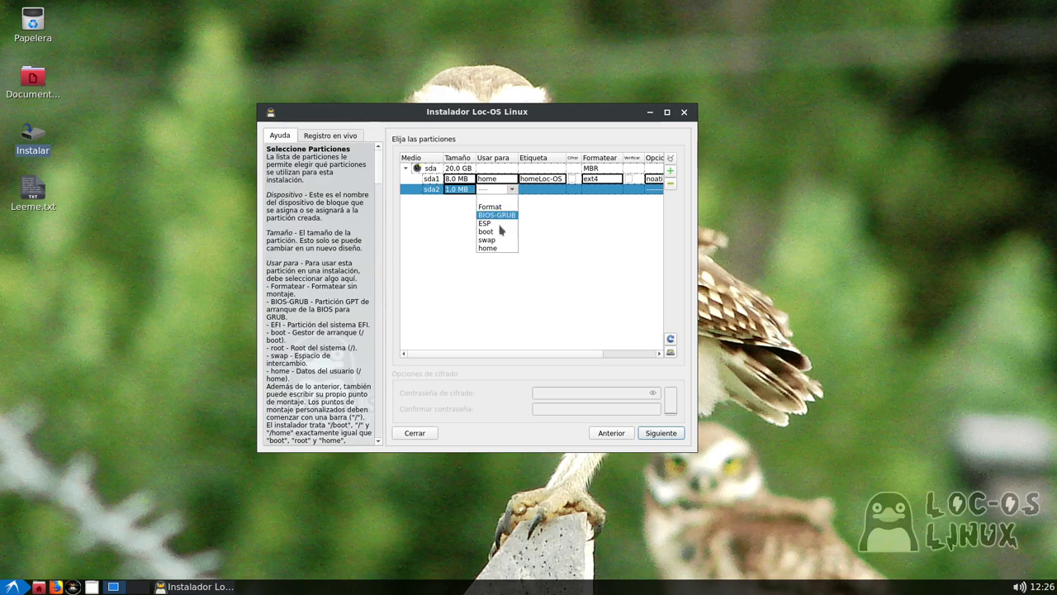
key(Up)
key(Up)
click(499, 190)
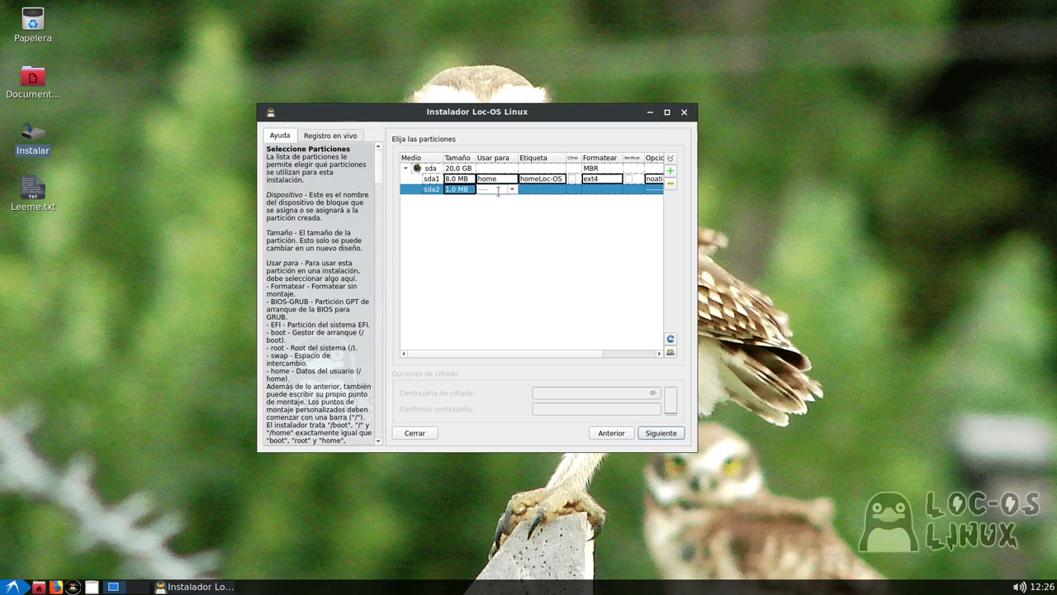
text(/root)
key(Return)
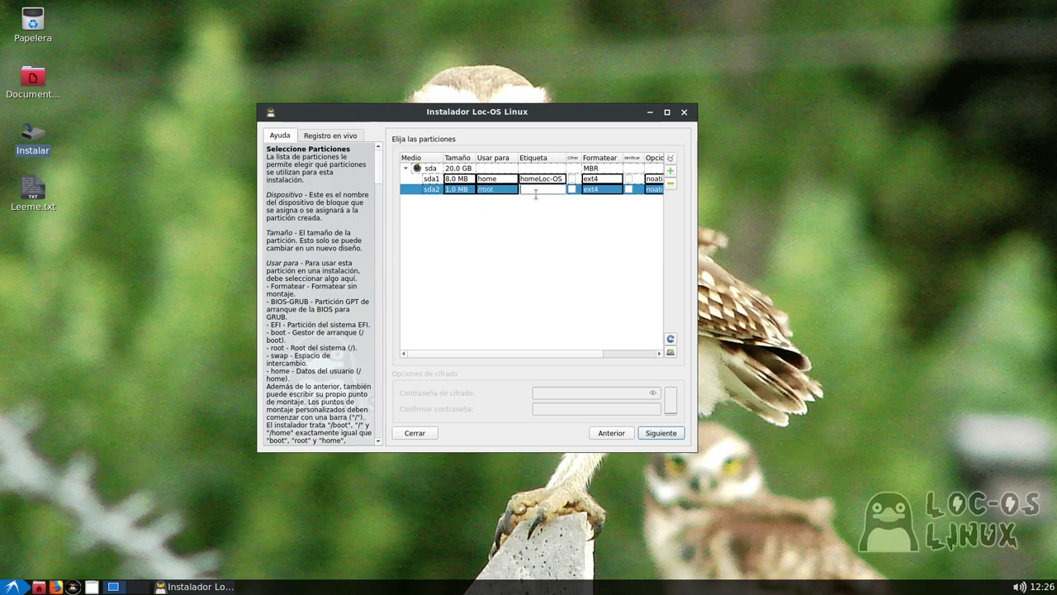
Confirm sda1's 8 MB size and widen the installer window to show more columns
click(488, 179)
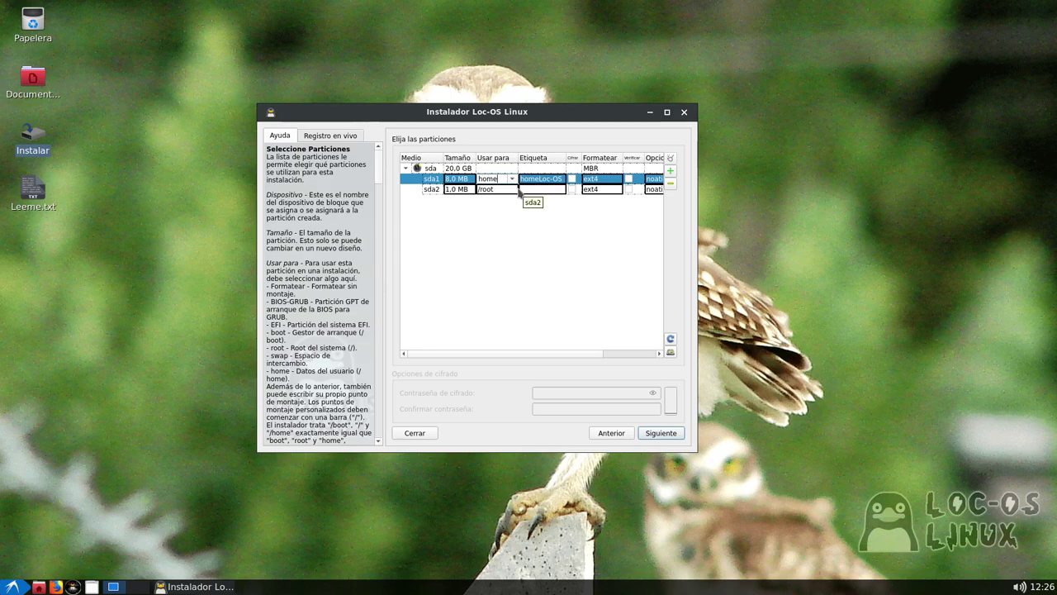
click(449, 179)
drag(465, 179, 428, 179)
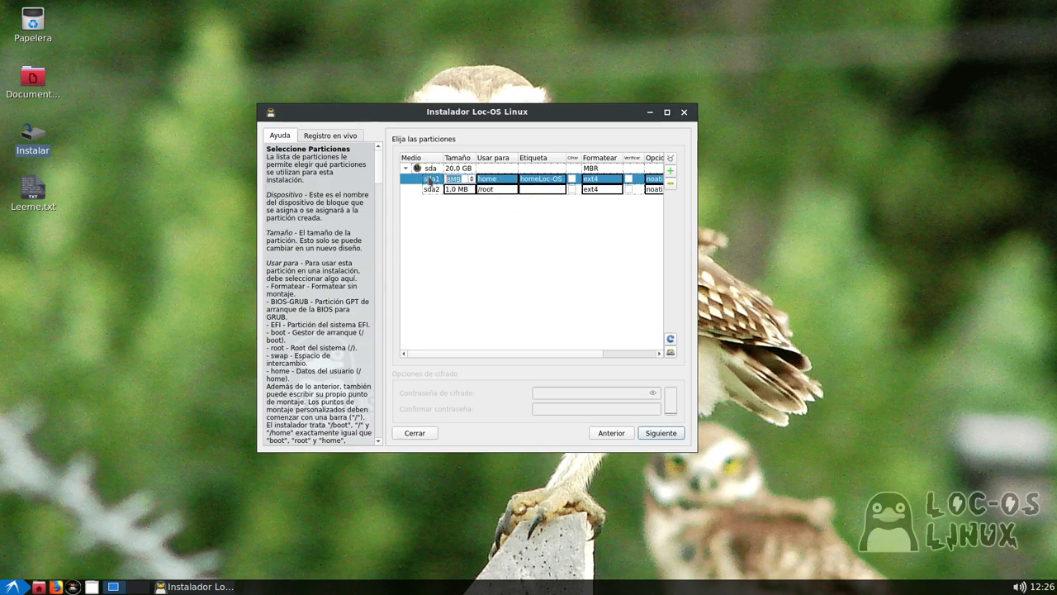
click(698, 238)
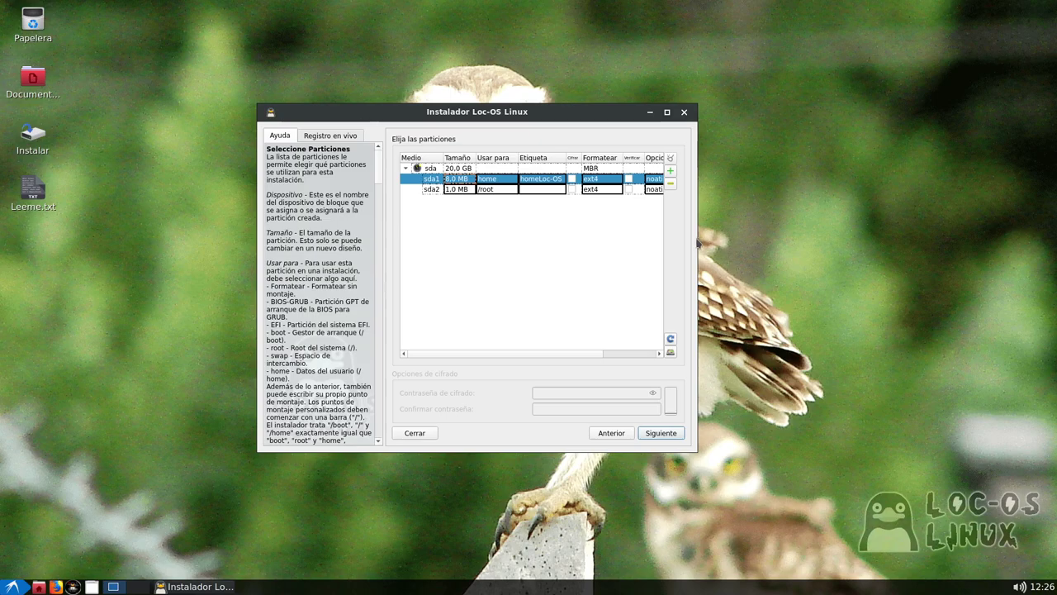
drag(698, 241, 862, 272)
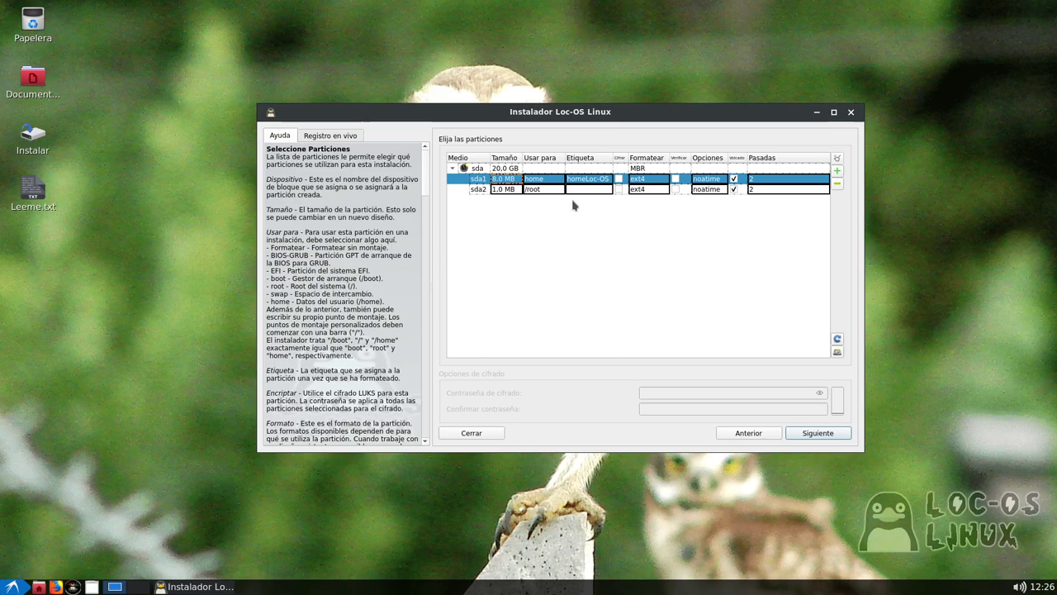
Resize sda1 to 15 MB, keep ext4 as its filesystem, and go back to the installation-type page
double_click(504, 180)
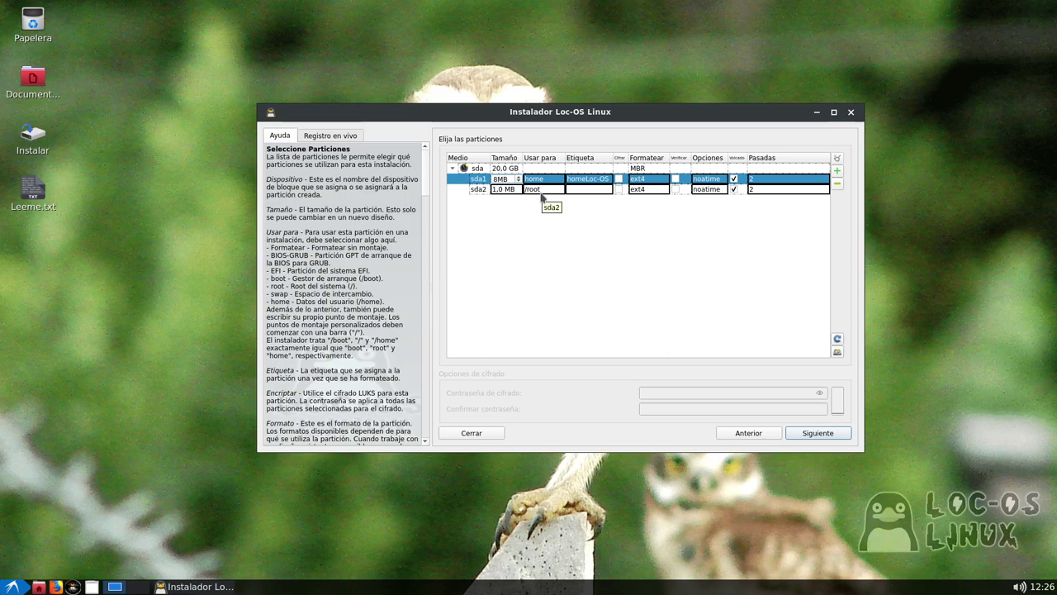
key(BackSpace)
text(12)
click(516, 191)
click(518, 180)
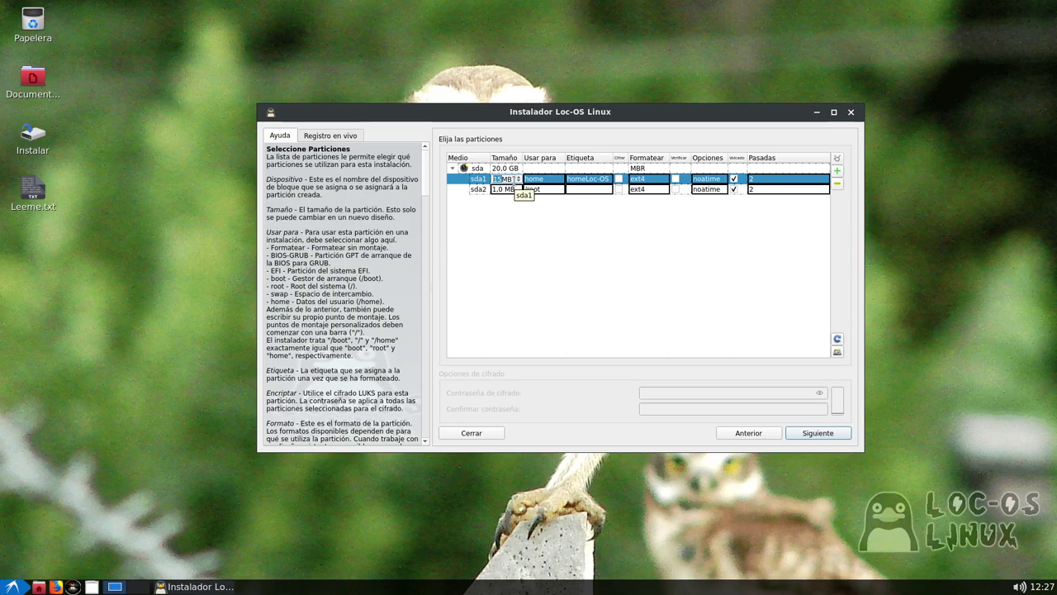
click(667, 179)
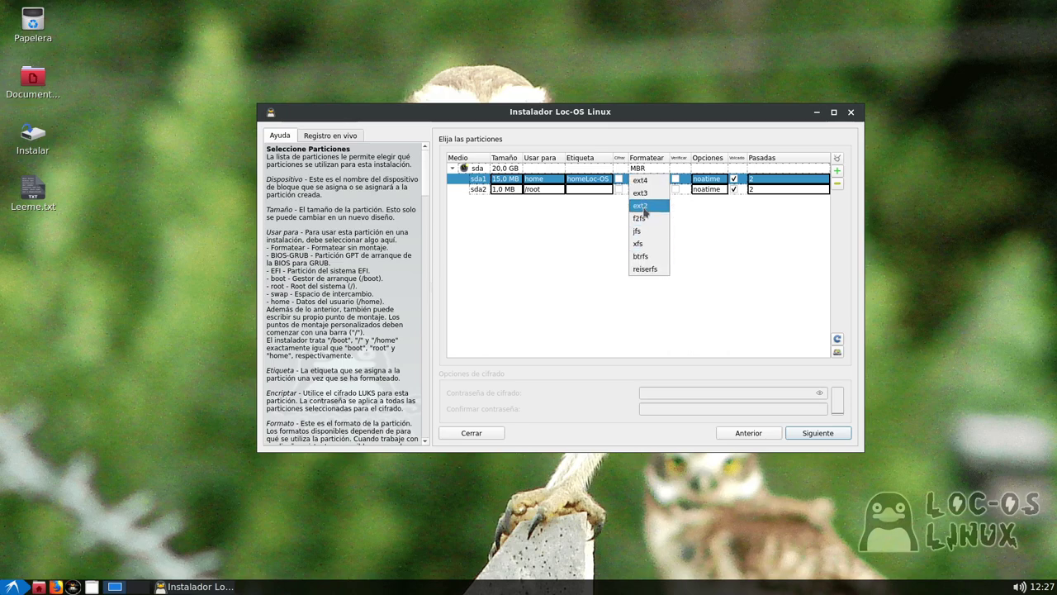
click(720, 238)
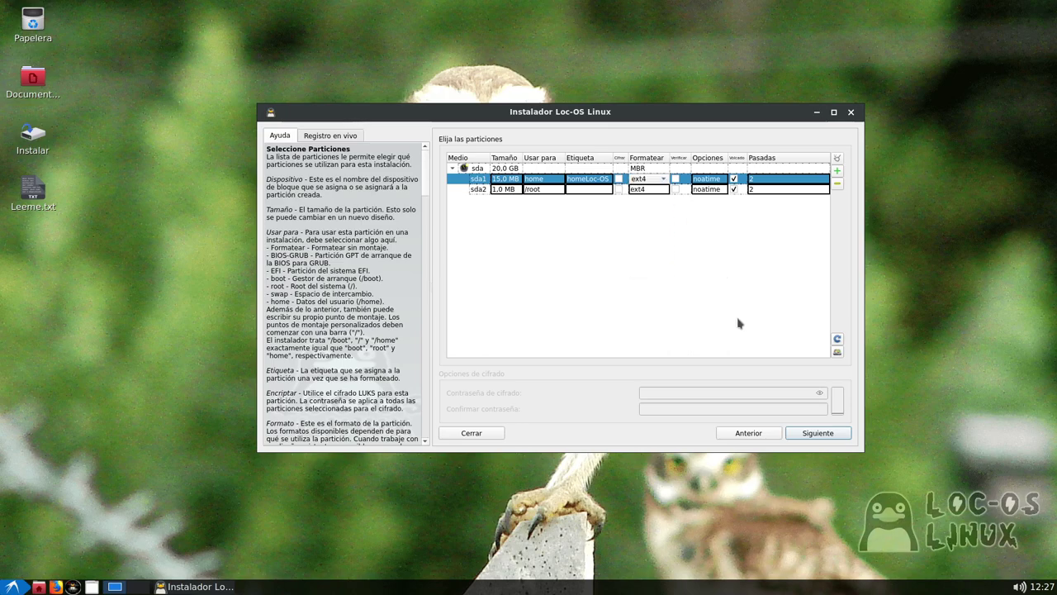
click(753, 436)
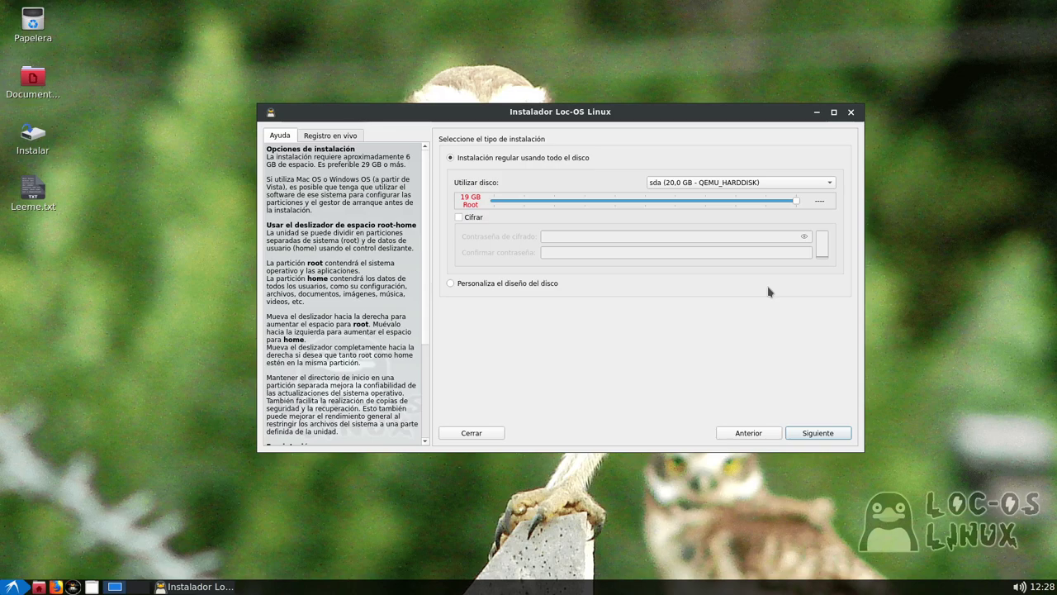
Proceed with the whole-disk install onto sda from the installation-type page
click(821, 435)
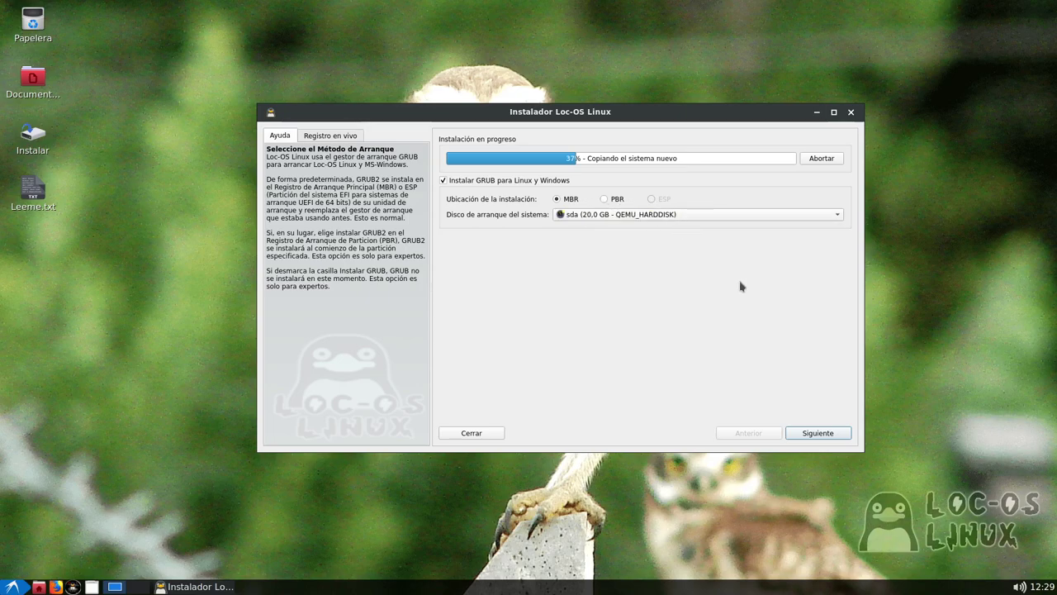
Leave the boot-loader page and clear the example domain name, dismissing the missing-domain error
click(819, 432)
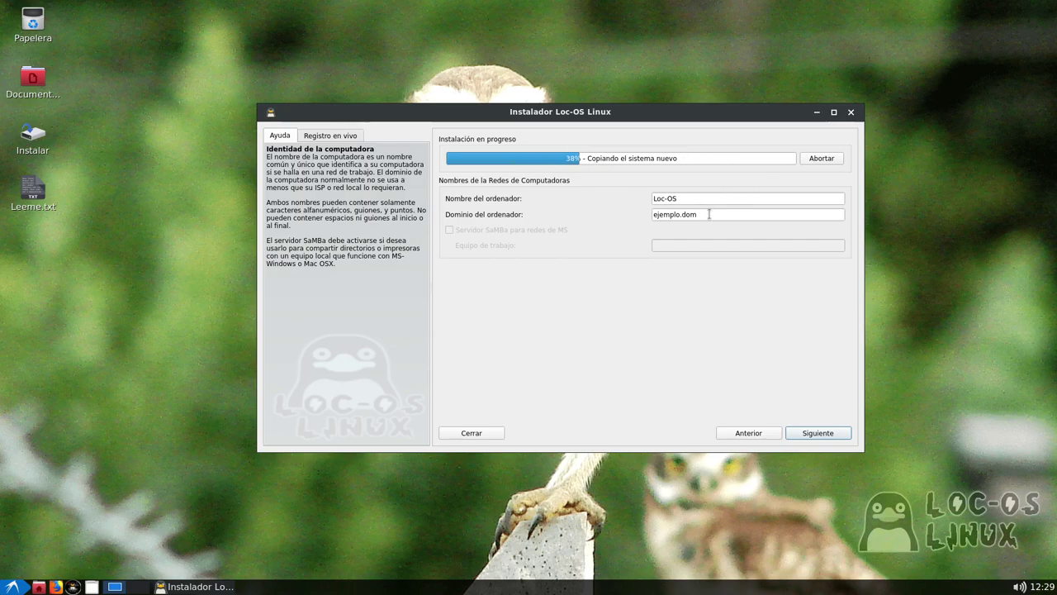
drag(710, 213, 619, 217)
key(BackSpace)
drag(702, 199, 602, 196)
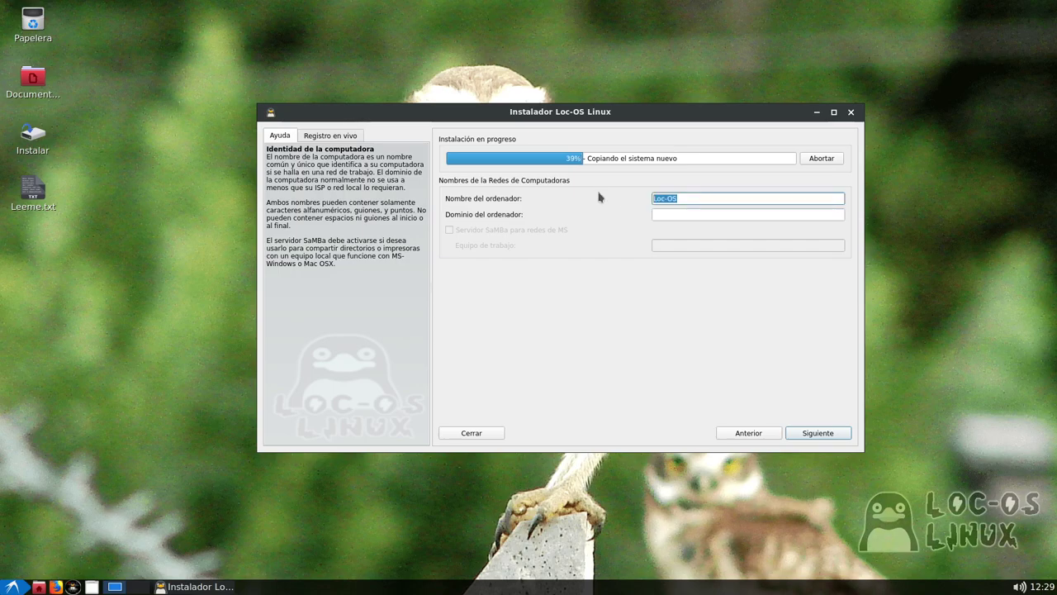
key(End)
click(690, 214)
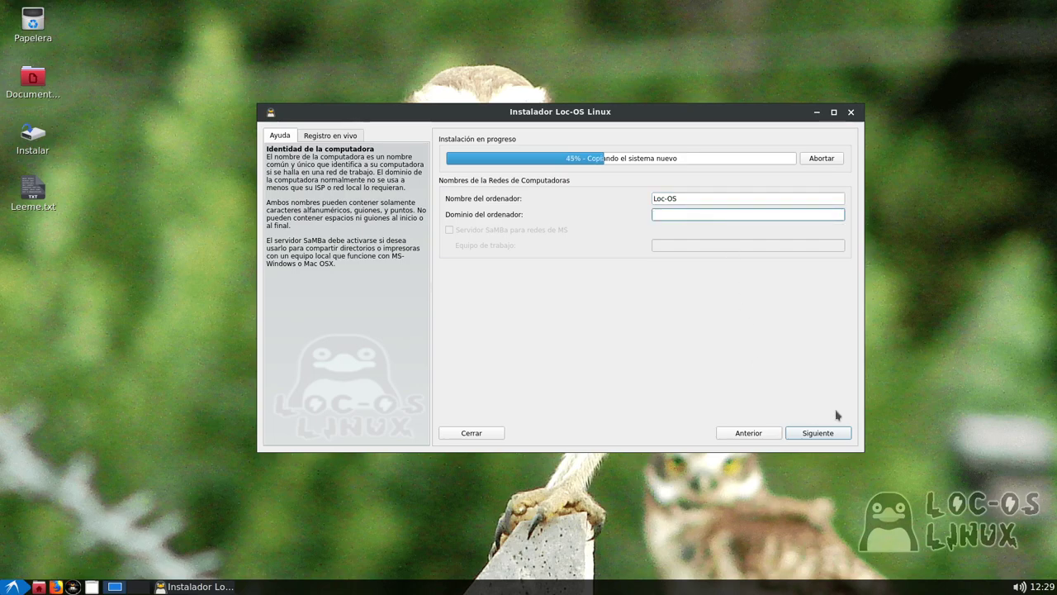
click(830, 432)
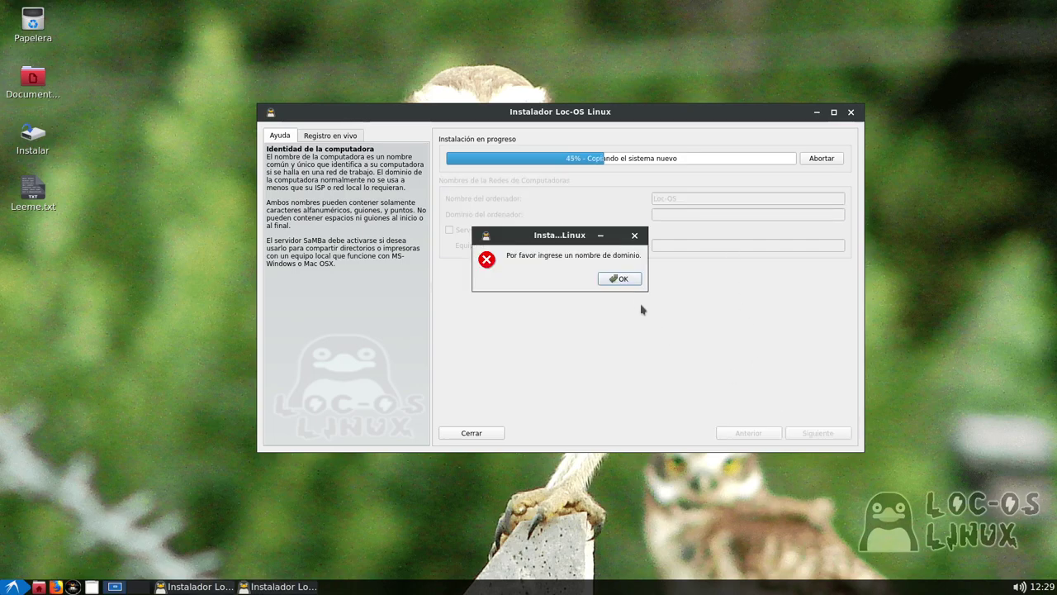
click(622, 282)
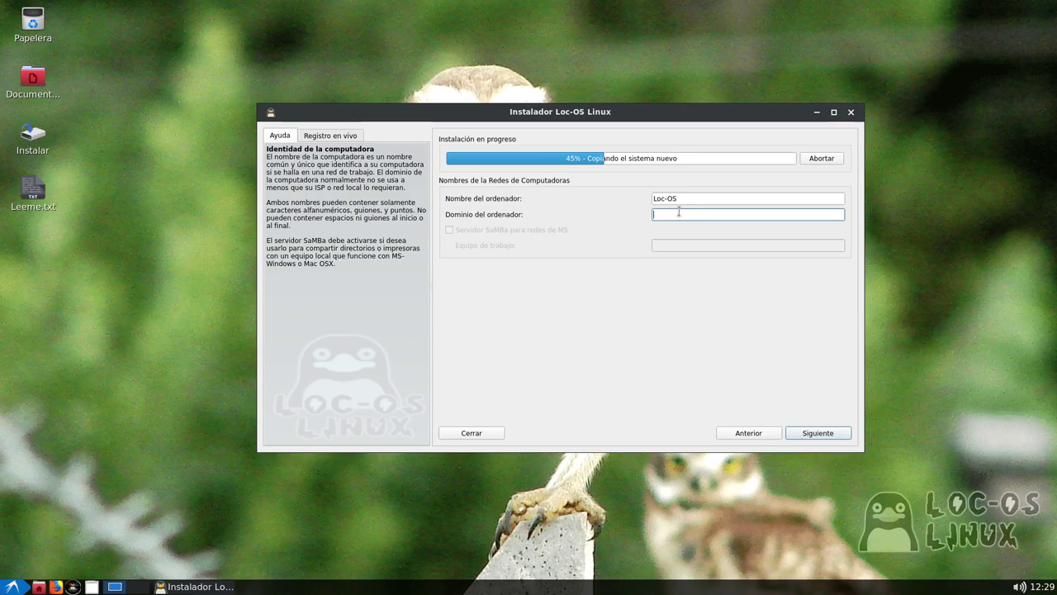
Enter localdomain as the computer's domain name and continue to locale settings
key(shift+Tab)
click(668, 210)
text(localdomain)
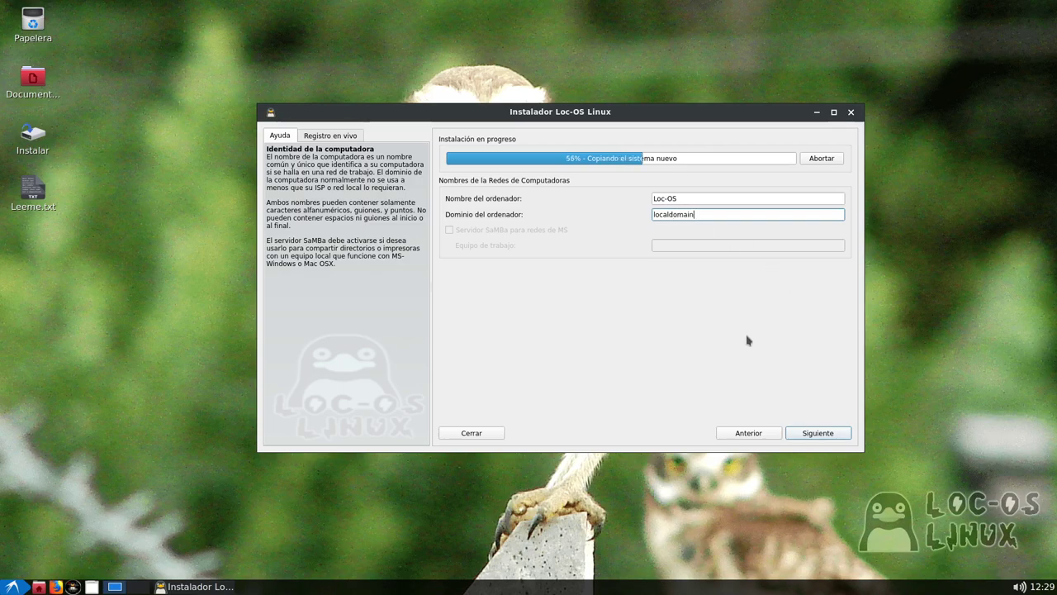
click(840, 430)
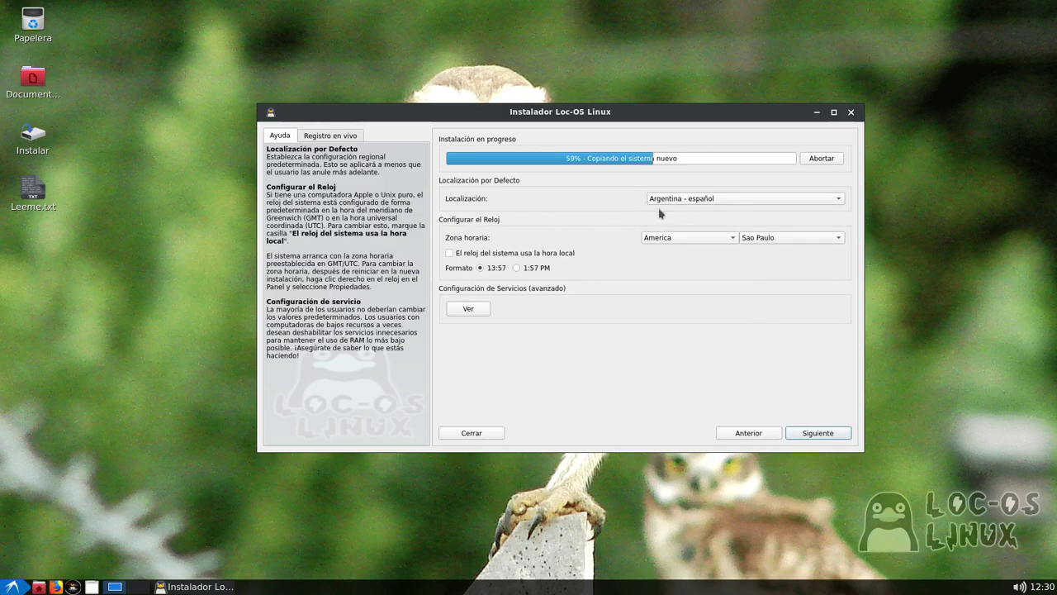
Browse the Localización list and leave the locale as Argentina - español
click(710, 201)
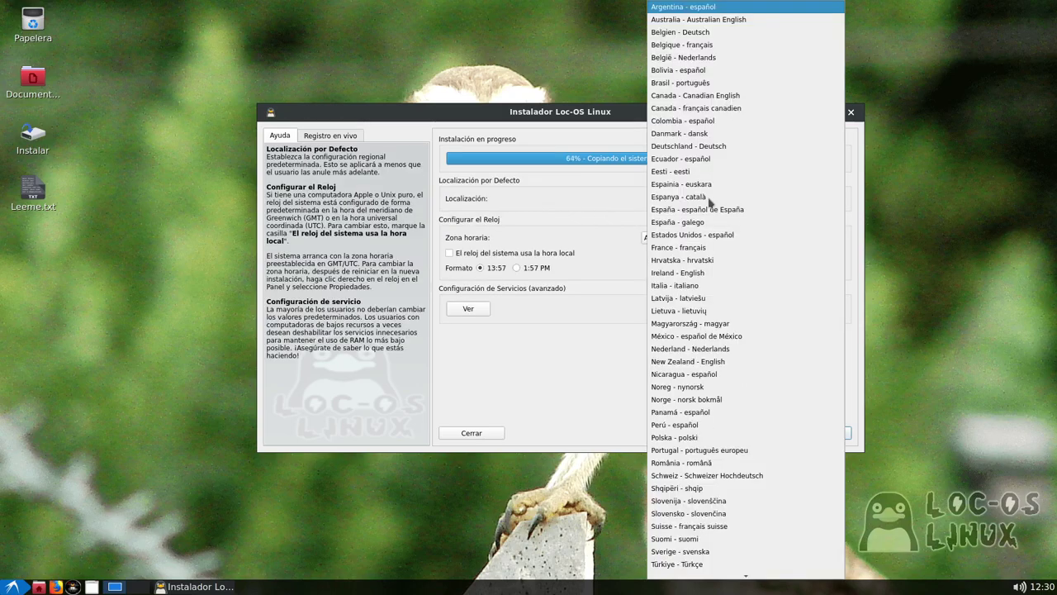
click(584, 197)
click(717, 202)
click(578, 198)
click(713, 202)
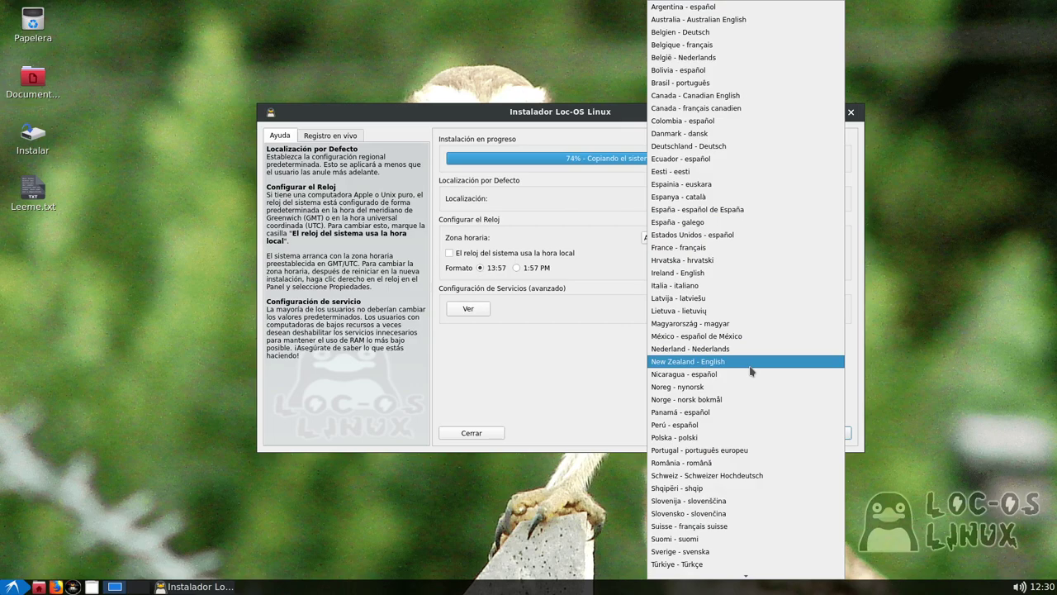
scroll(751, 371, down, 4)
scroll(751, 370, up, 3)
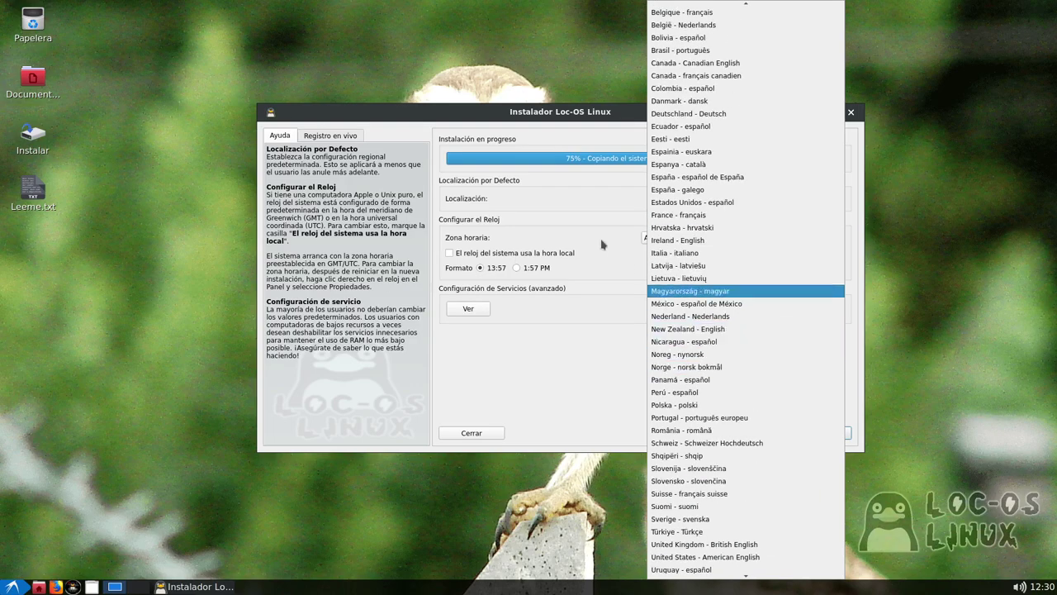
click(568, 190)
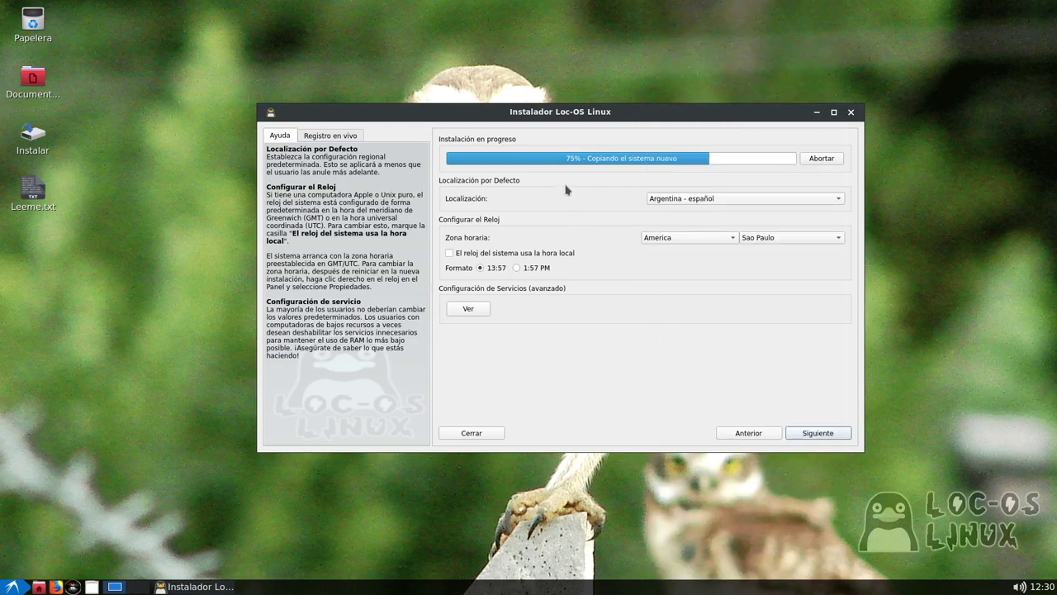
Check the time zone lists, keep America/Sao Paulo, and accept the settings
click(791, 241)
click(686, 239)
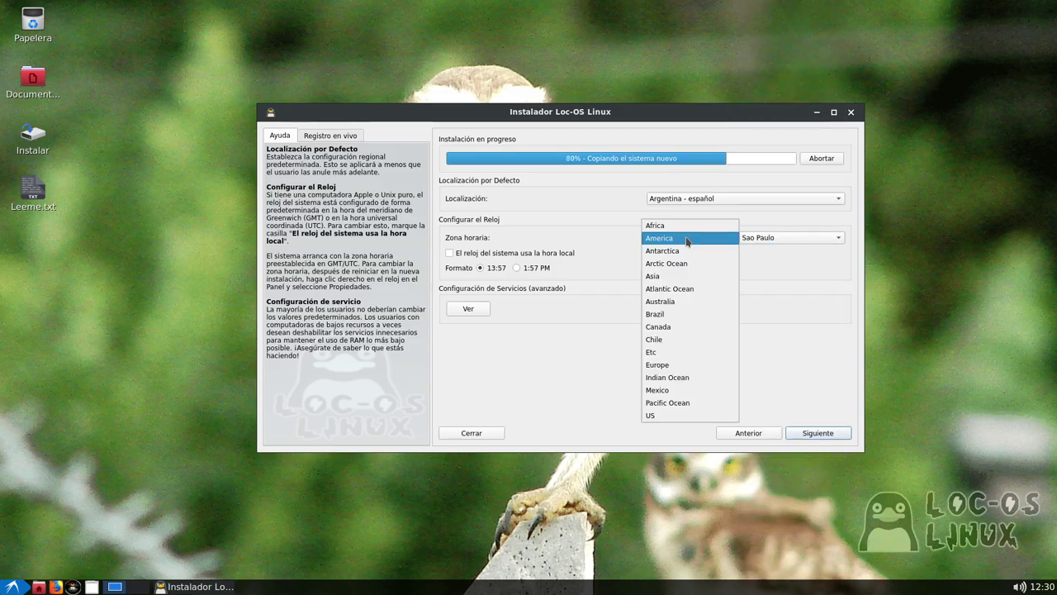
click(791, 269)
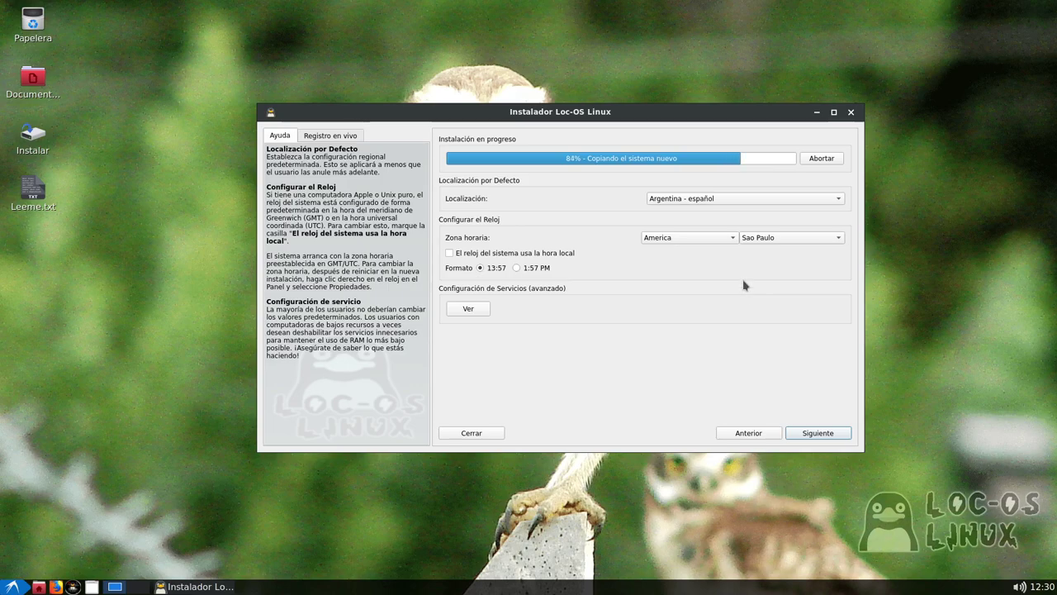
click(816, 432)
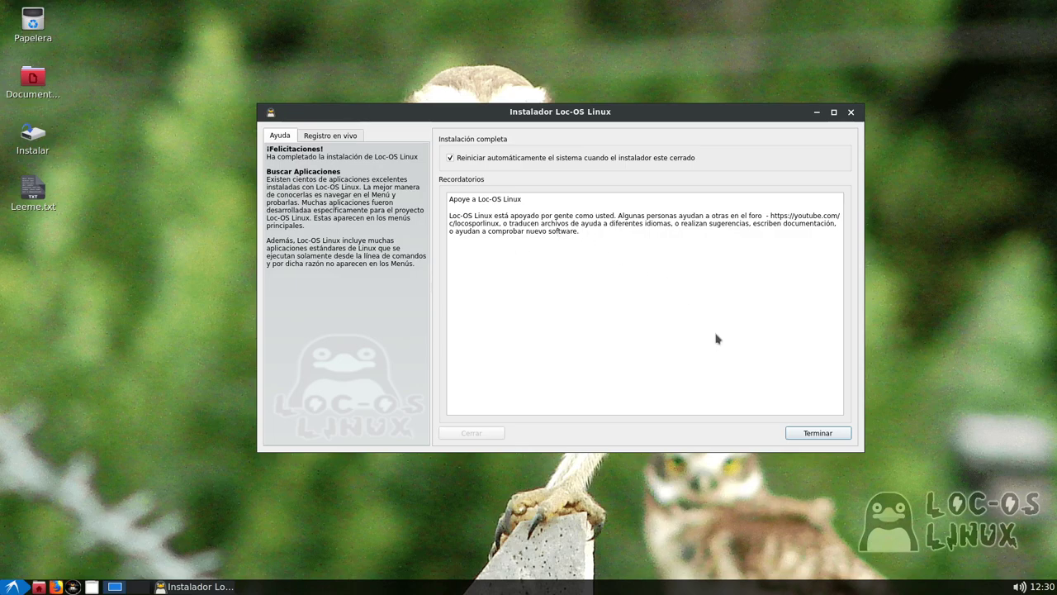
Finish the installer with Terminar so the guest shuts down for a reboot
click(817, 433)
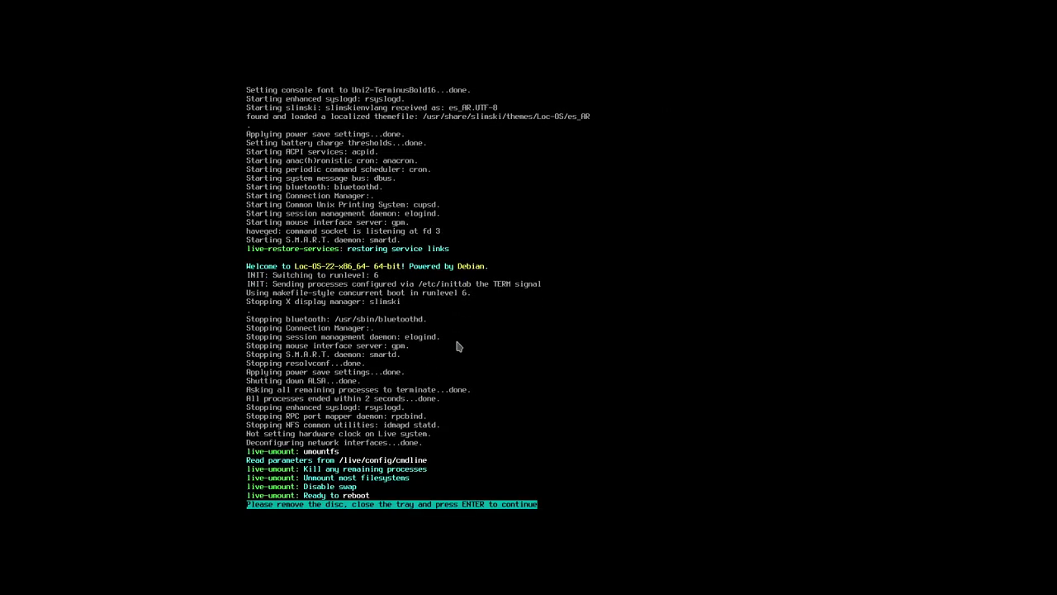
Continue the reboot, open the Loc-OS-22 box, and log in with the account password
key(Return)
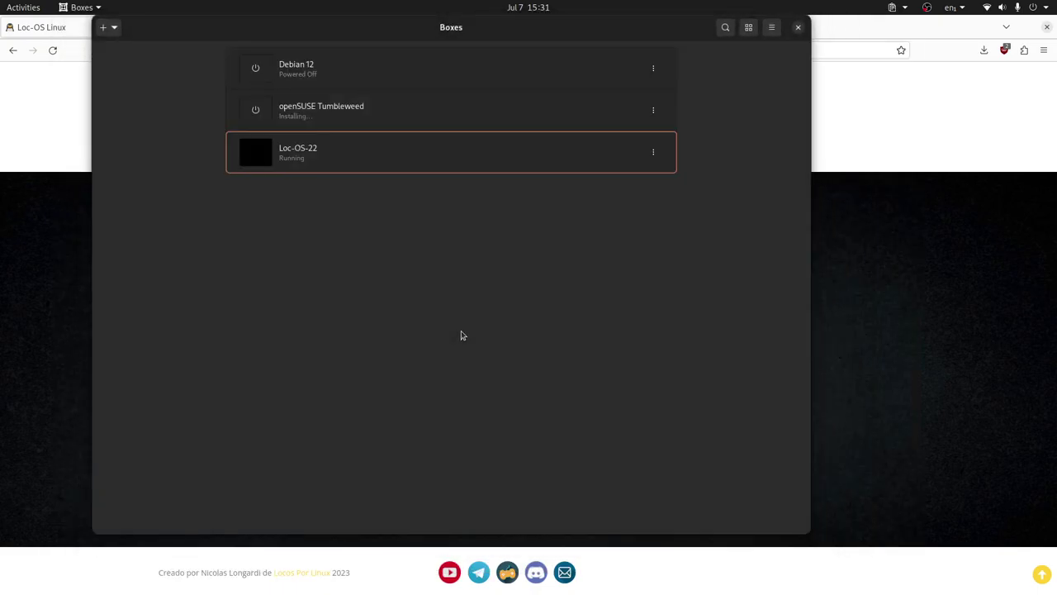
click(420, 149)
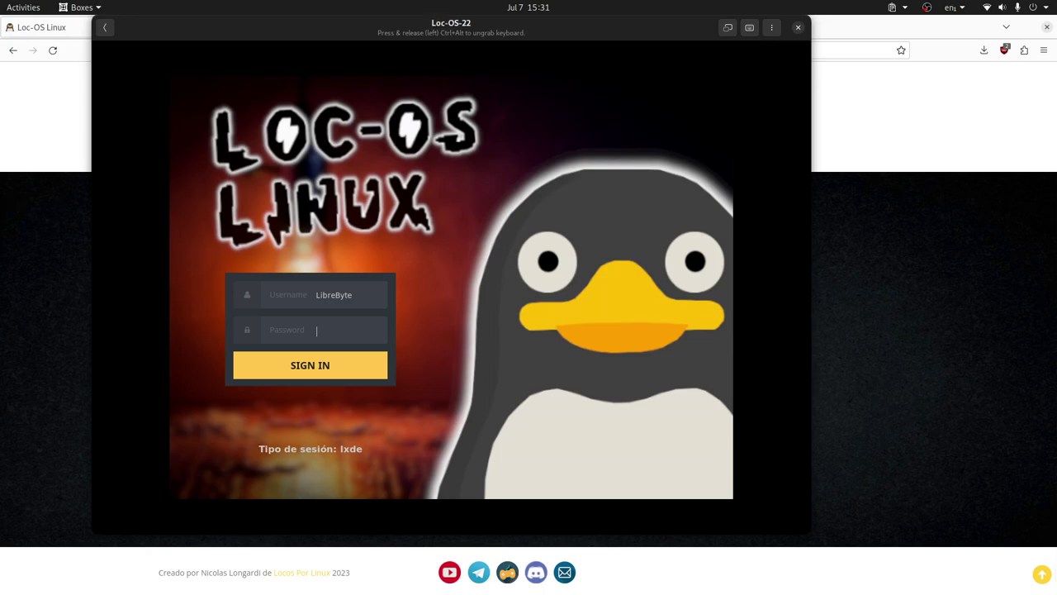
text(***)
key(Return)
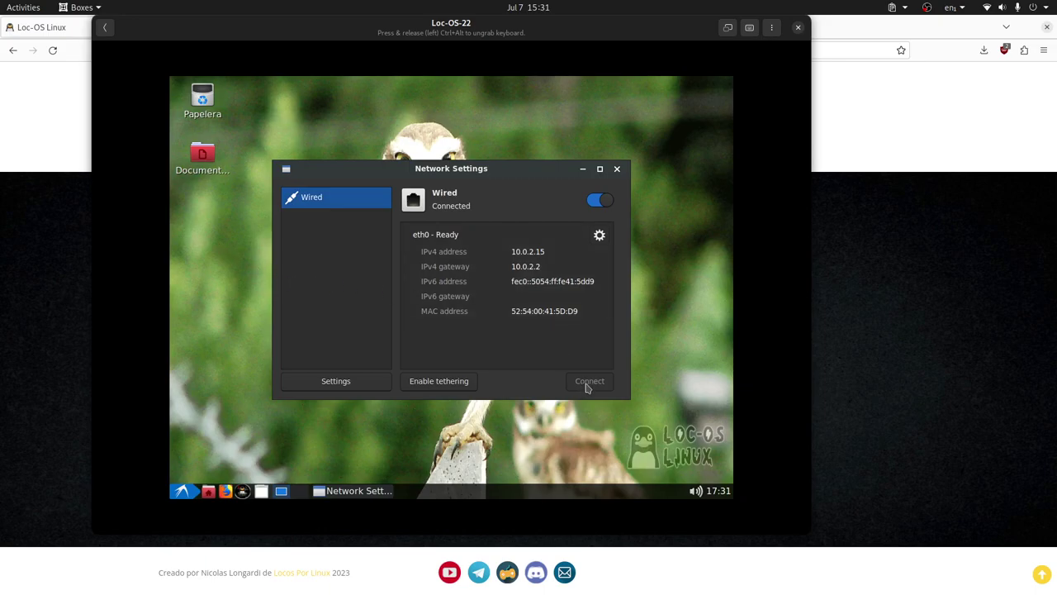
Set the guest display to 1920x1080 in Ajustes del monitor and make Boxes fullscreen
click(617, 168)
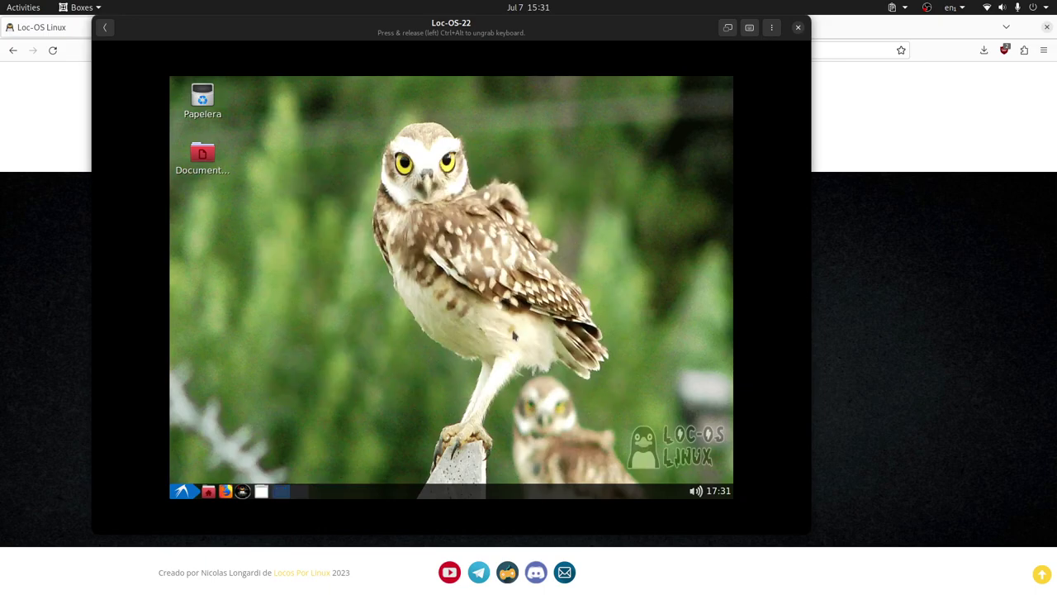
click(182, 491)
mouse_move(233, 368)
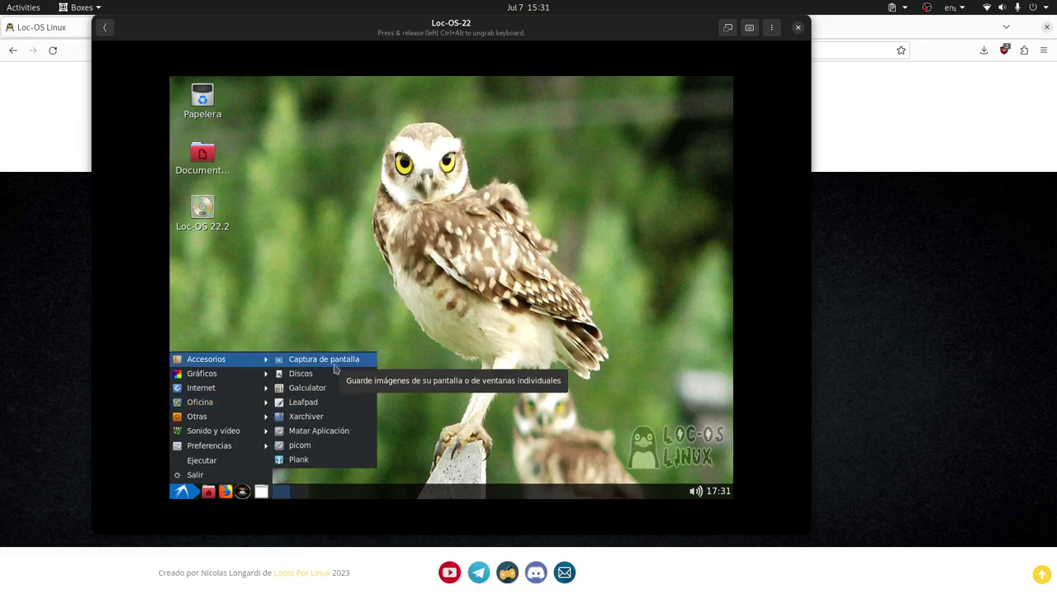
mouse_move(228, 447)
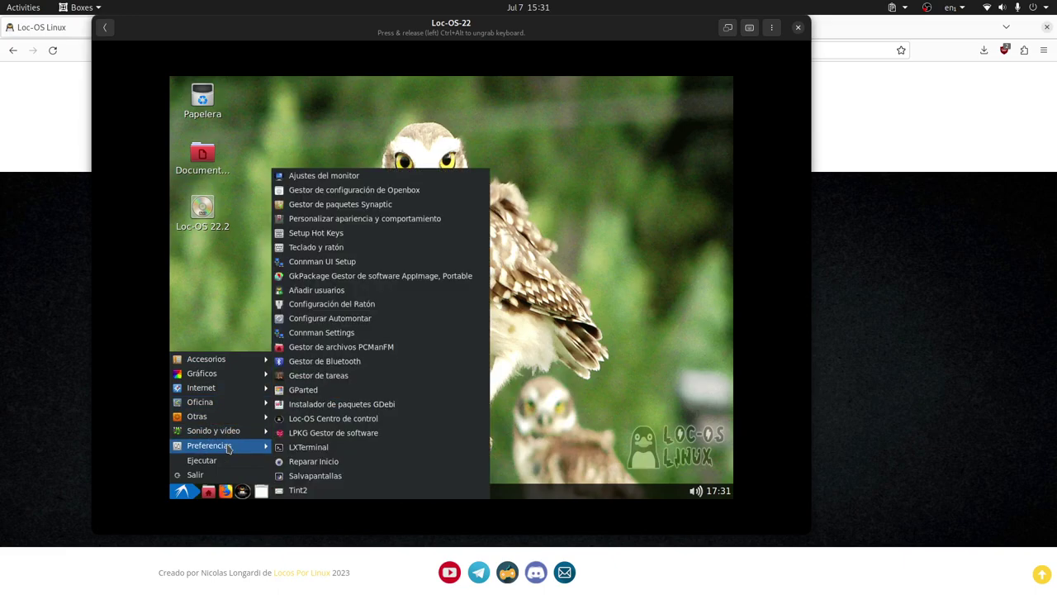
click(376, 178)
click(410, 289)
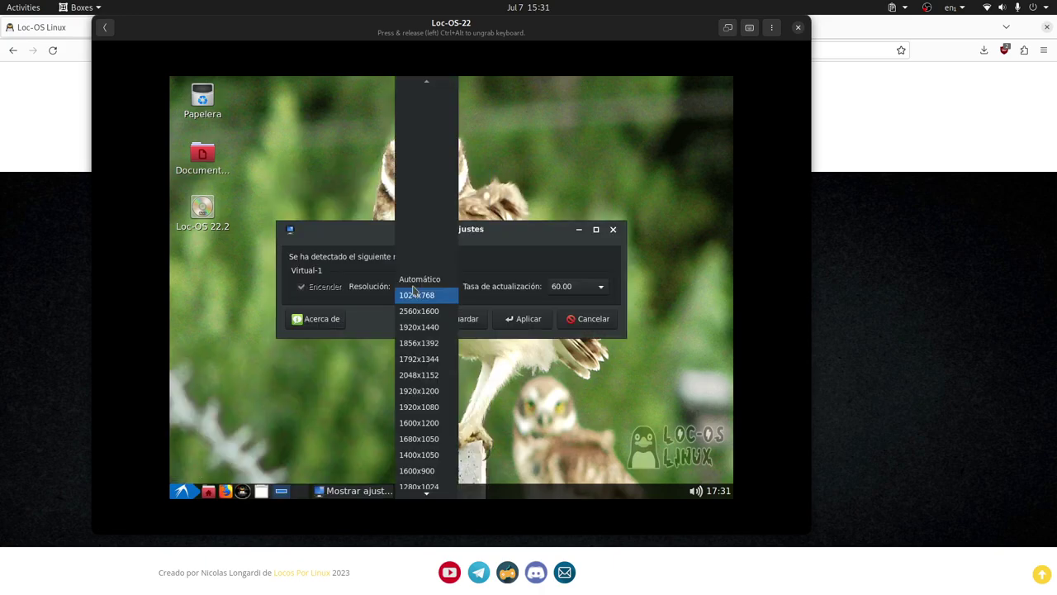
click(442, 408)
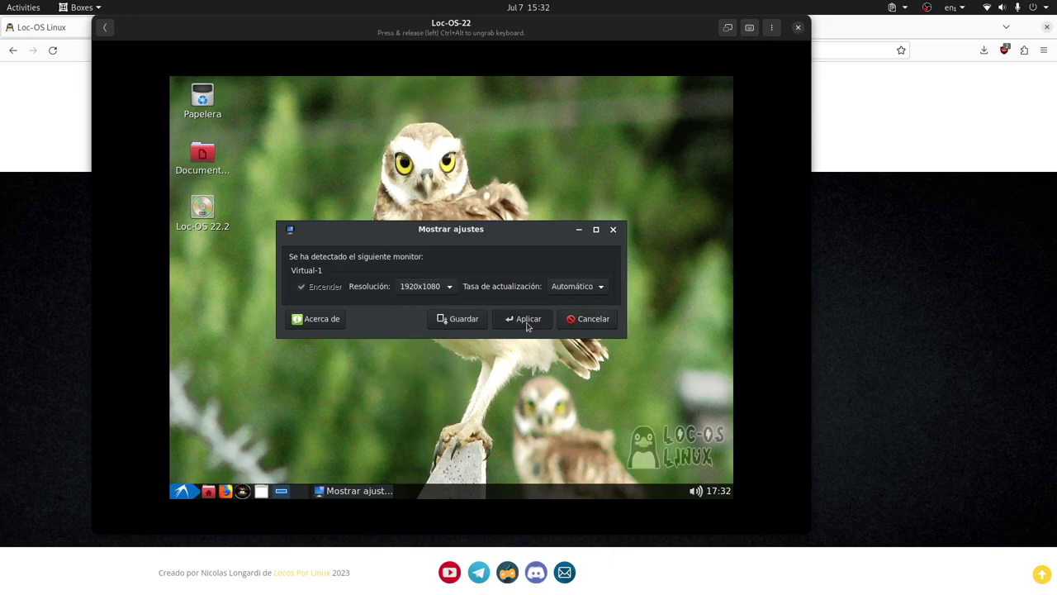
click(525, 319)
click(311, 255)
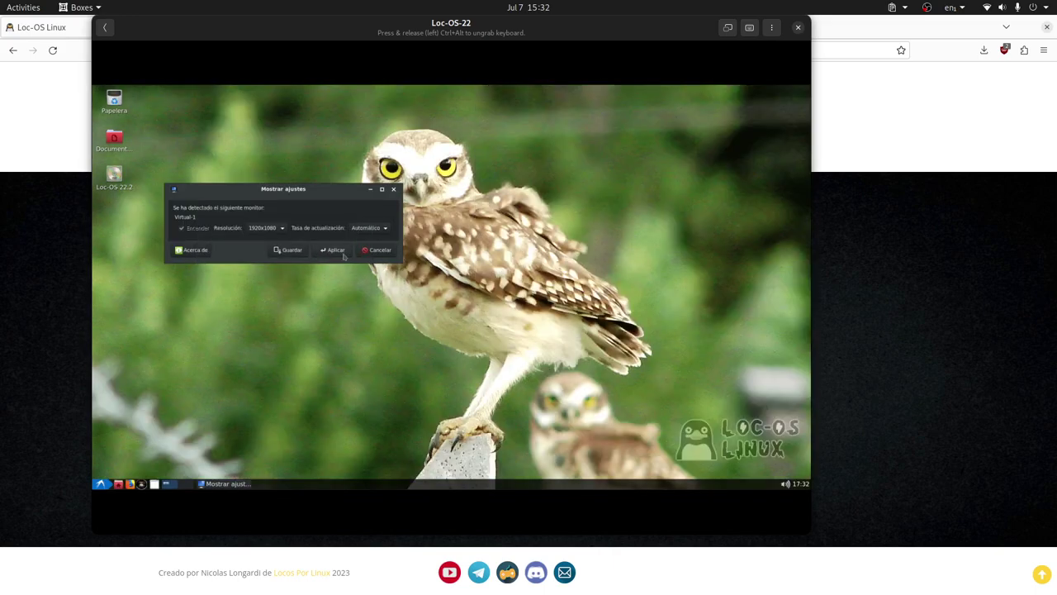
click(393, 188)
click(727, 28)
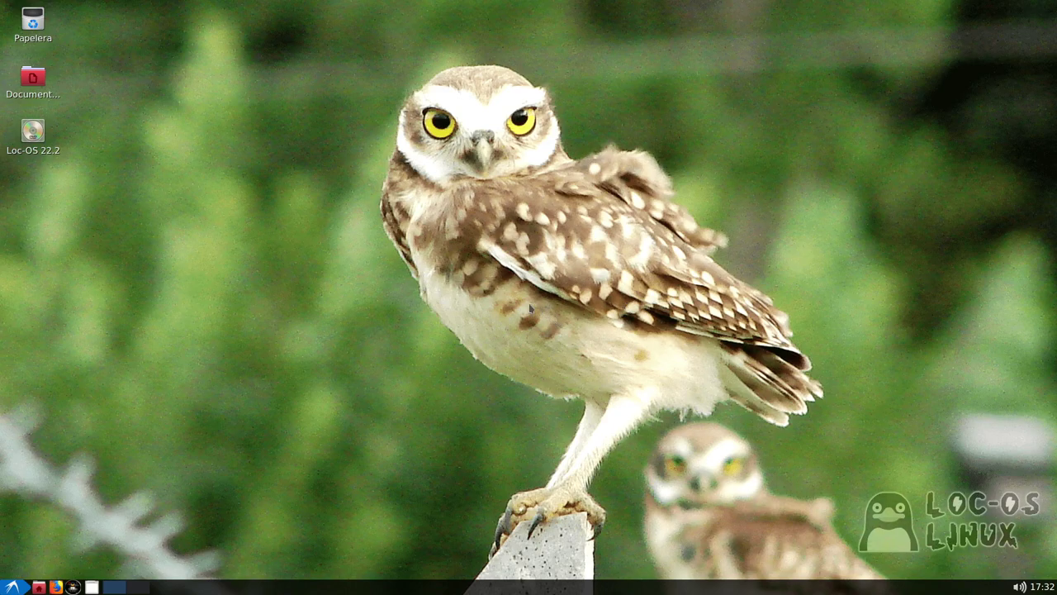
click(15, 587)
mouse_move(48, 459)
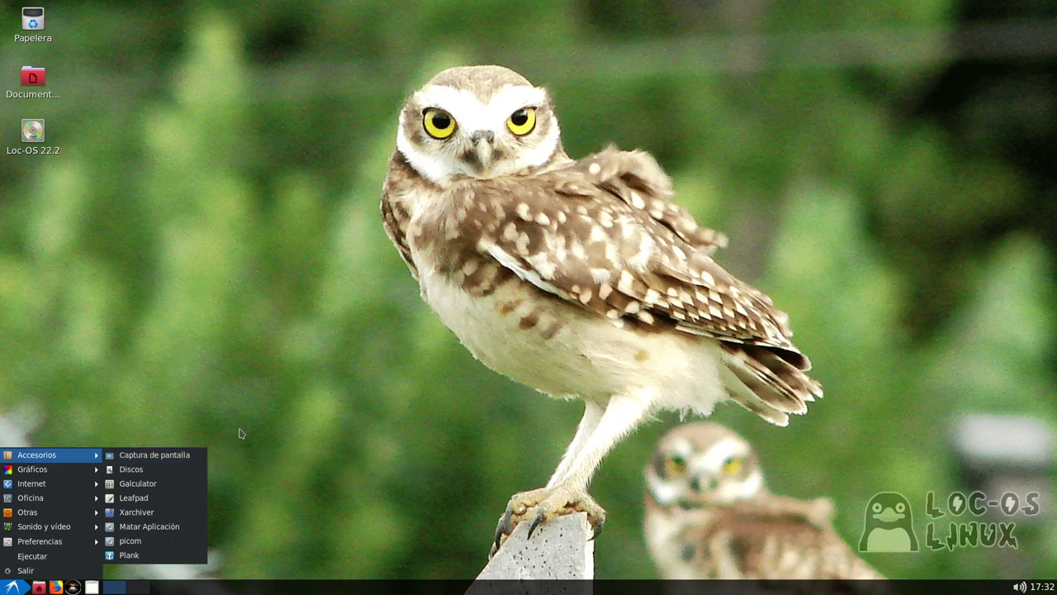
click(268, 433)
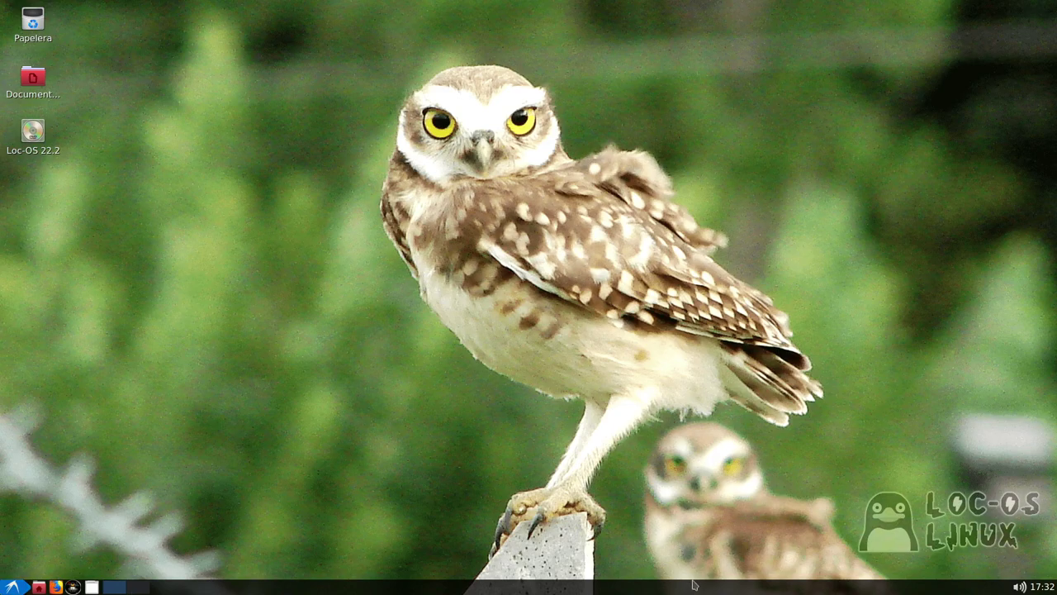
mouse_move(680, 11)
click(14, 588)
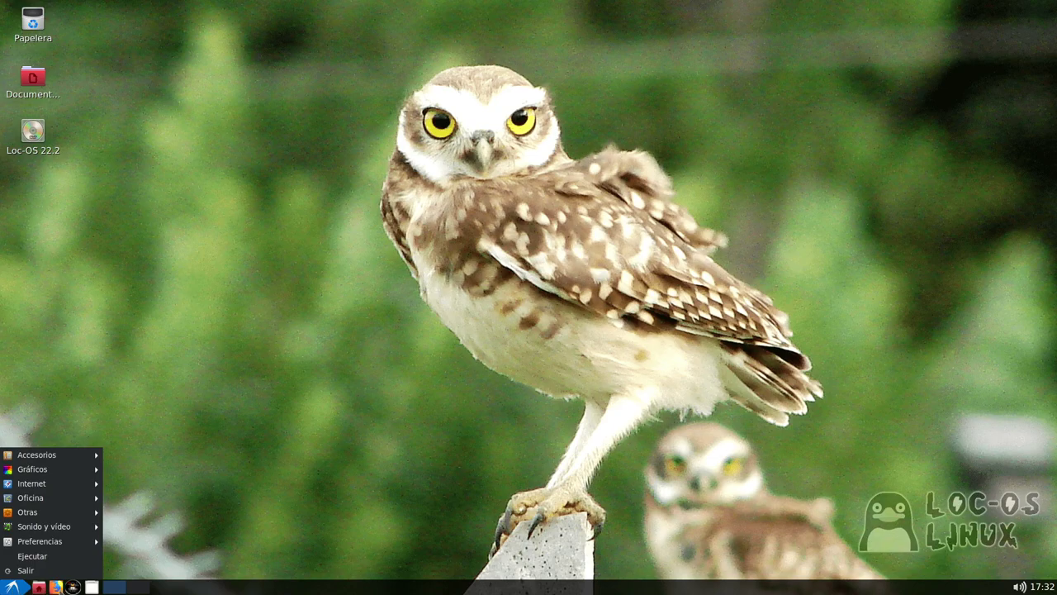
click(92, 588)
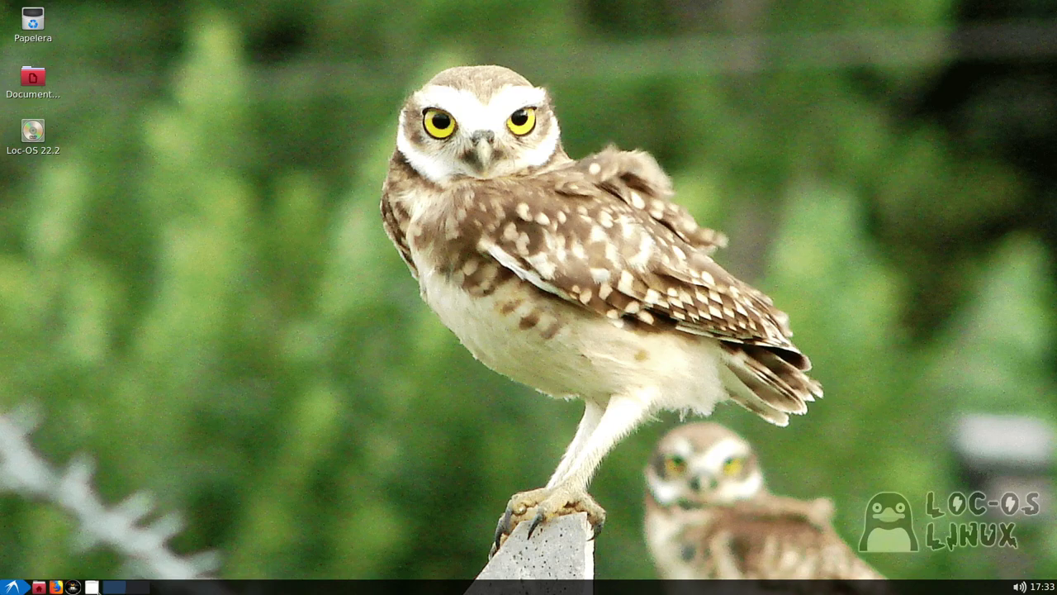
click(39, 587)
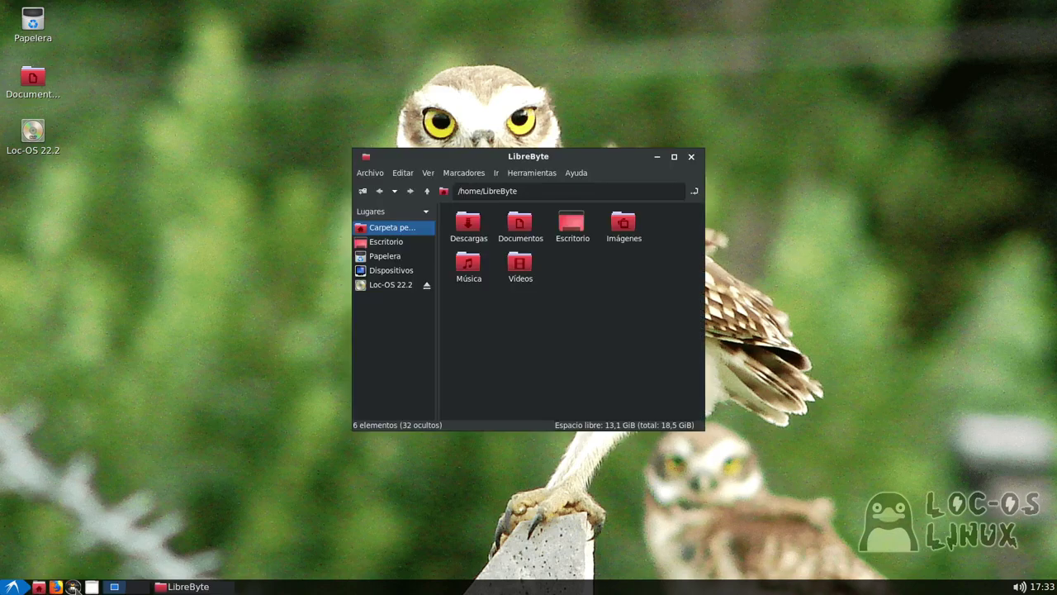
click(73, 588)
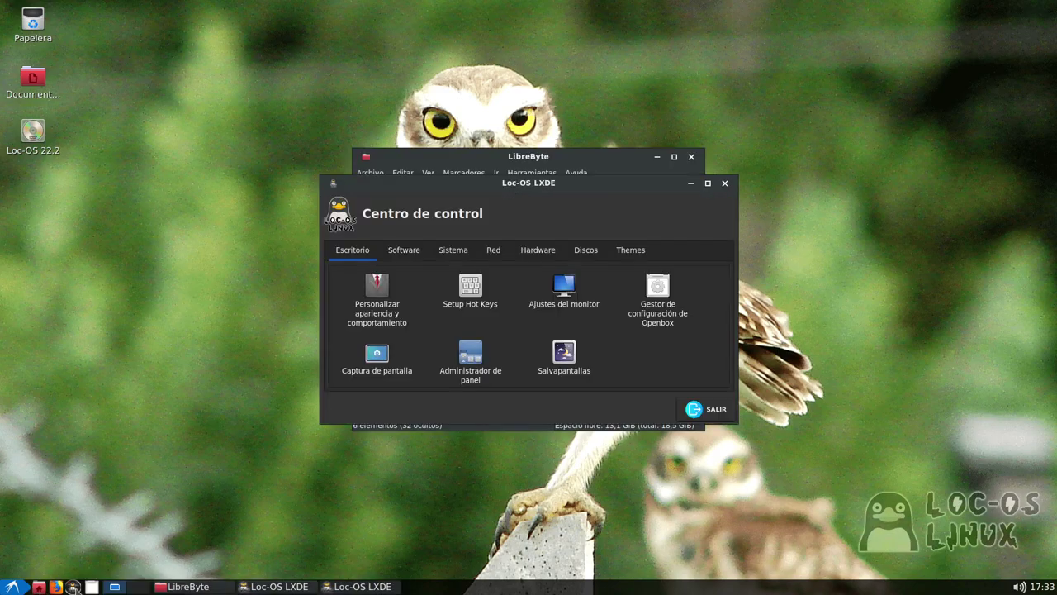
click(725, 185)
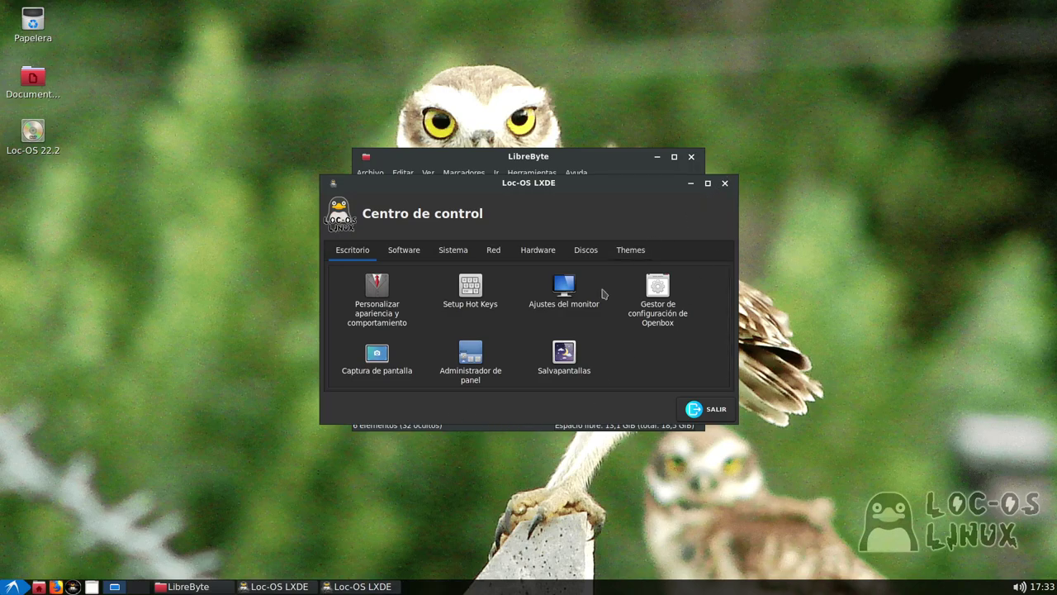
click(724, 185)
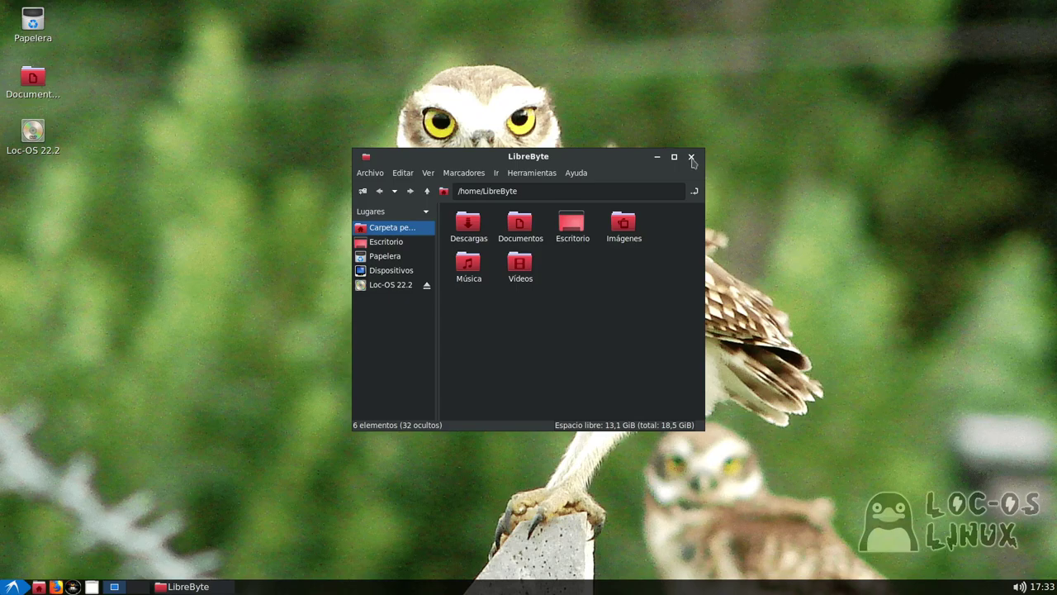
click(692, 157)
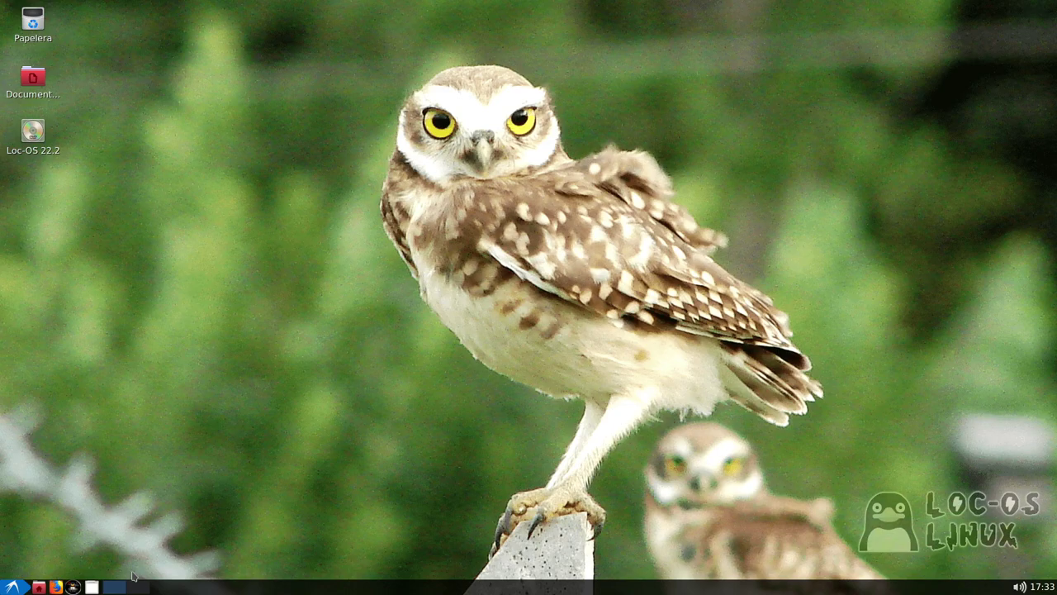
scroll(137, 571, down, 1)
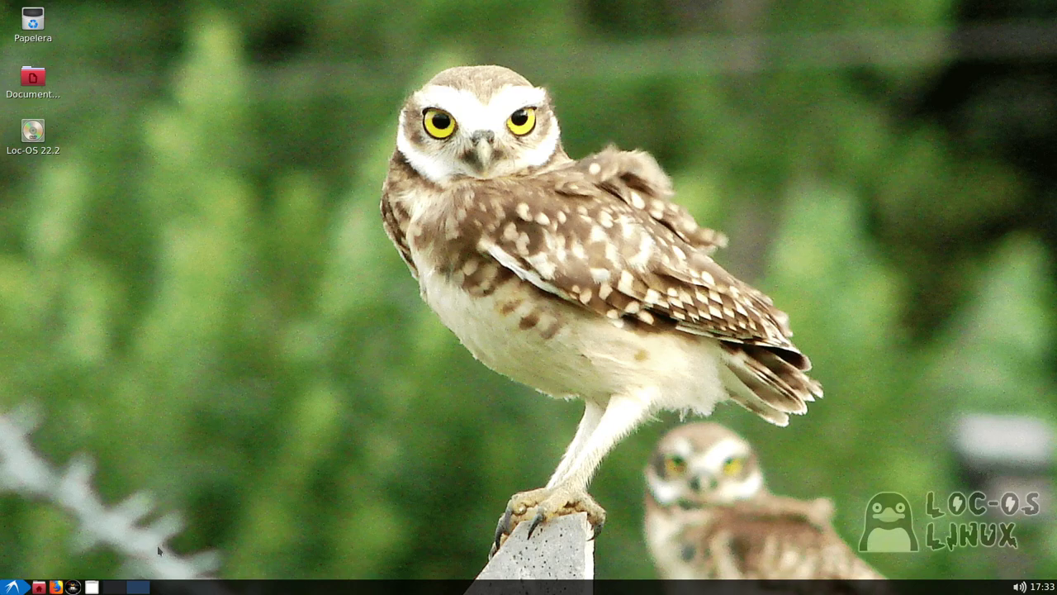
scroll(121, 589, down, 2)
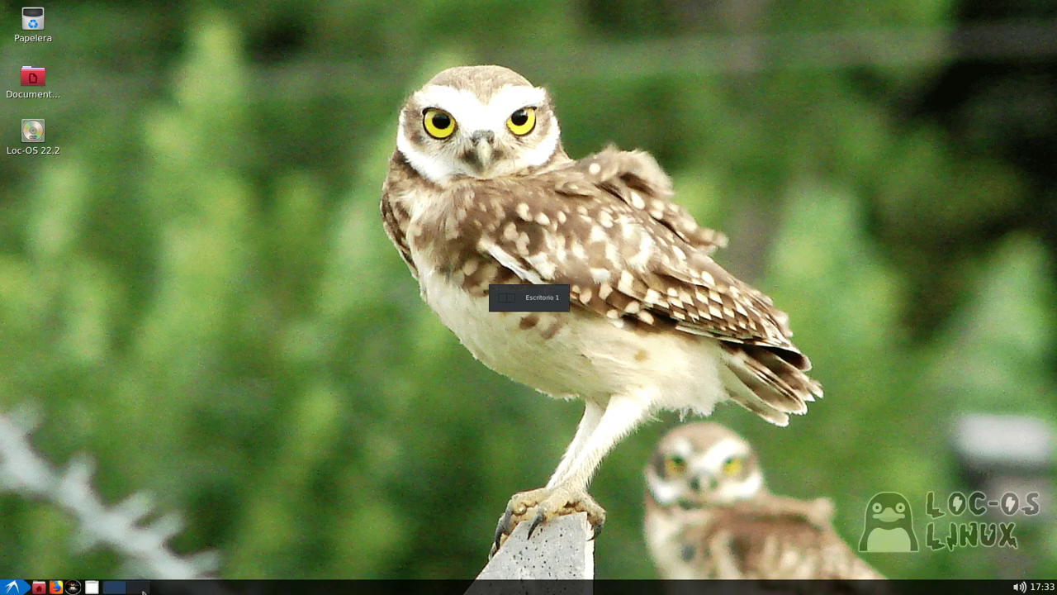
scroll(120, 590, down, 3)
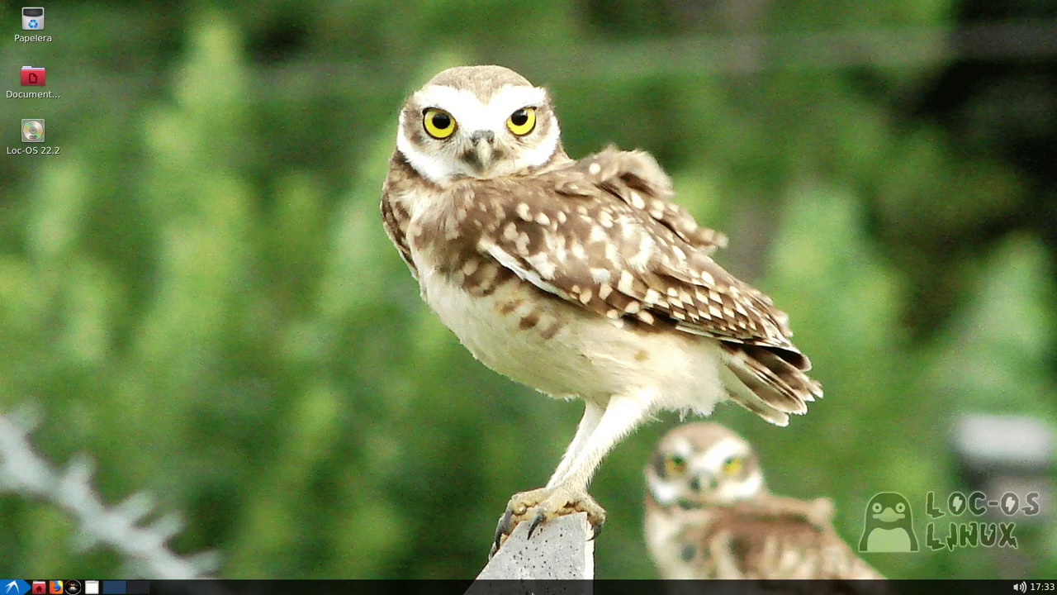
click(1020, 587)
click(1051, 587)
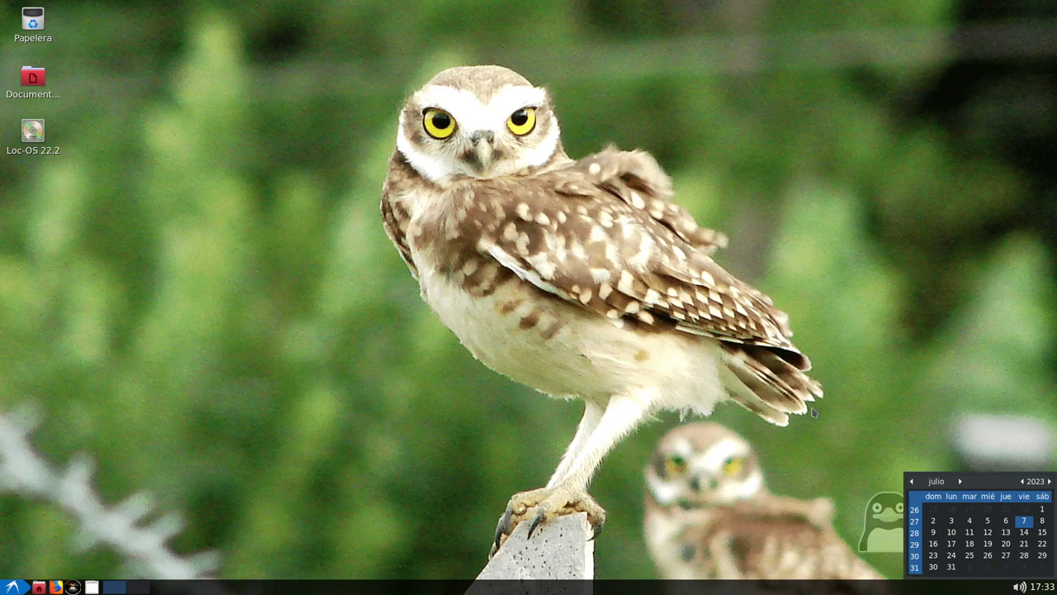
click(1039, 586)
click(1046, 589)
click(1046, 590)
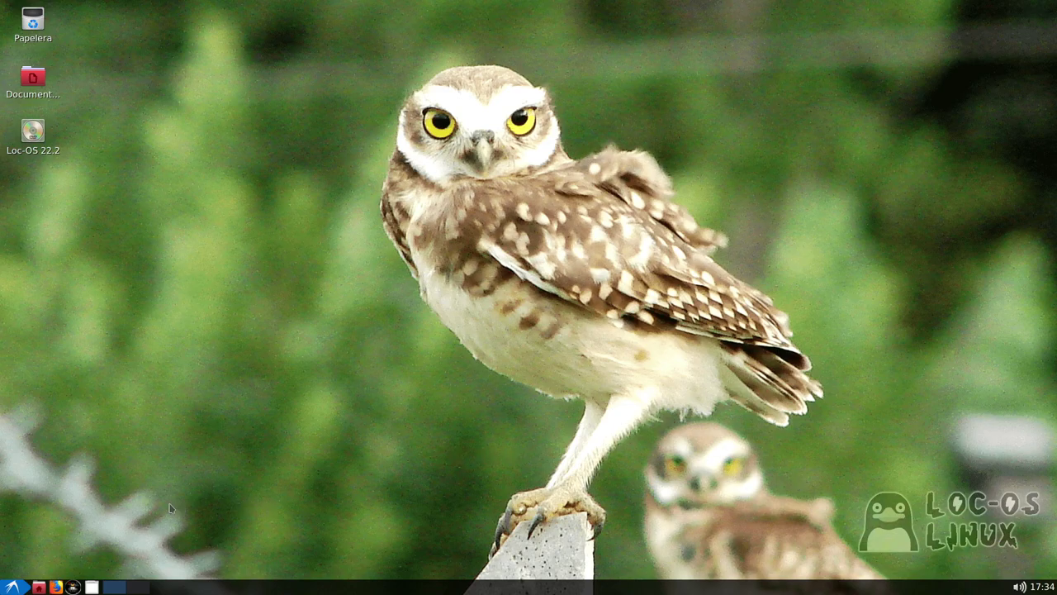
Launch lxterminal from the Alt+F2 prompt and run ping 8.8.8.8, stopping it after two replies
key(alt+F2)
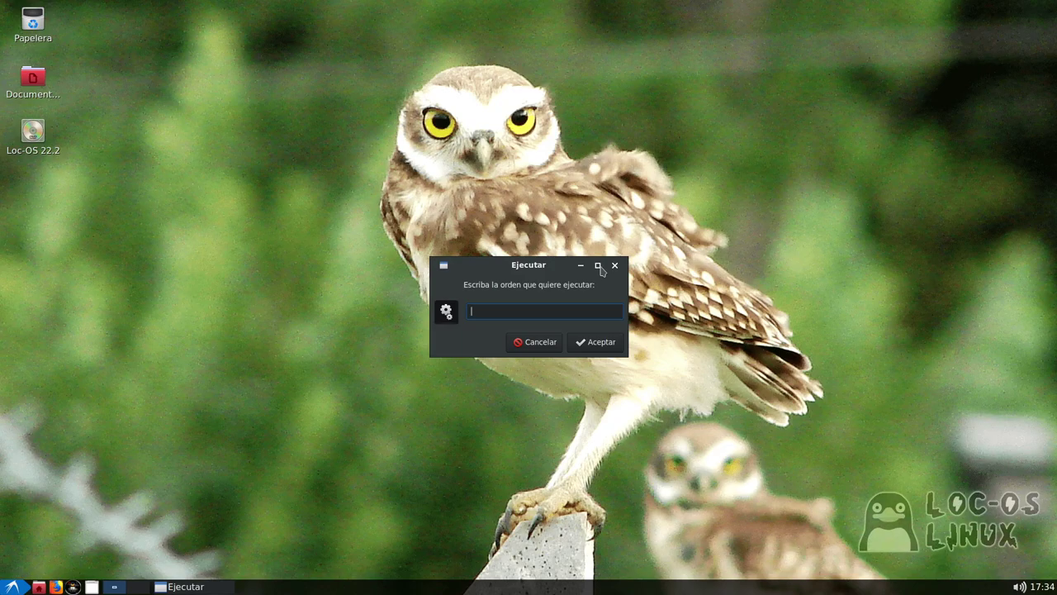
text(lxterminal)
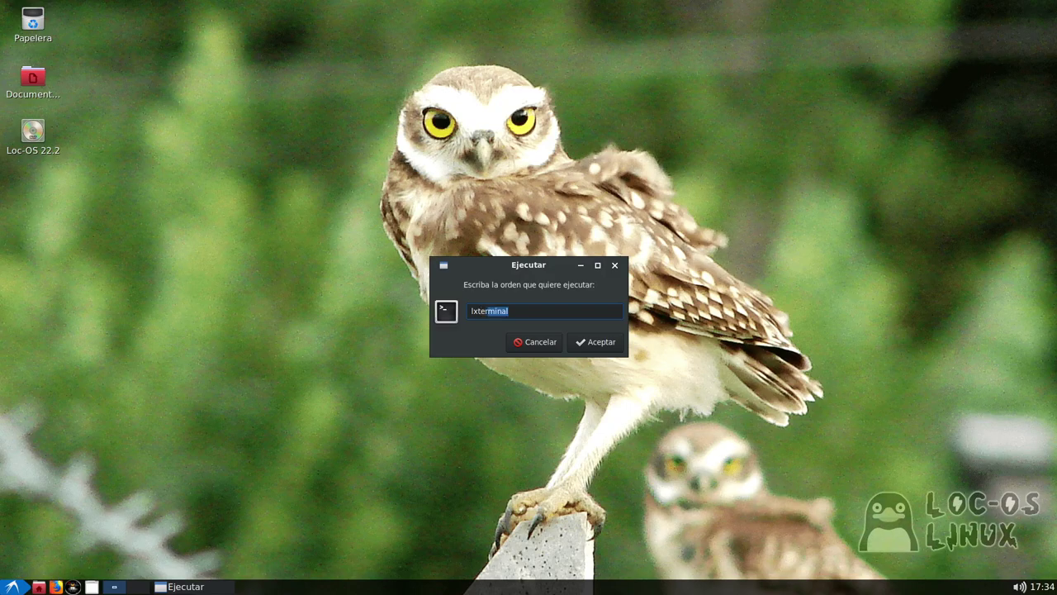
key(Return)
text(pin)
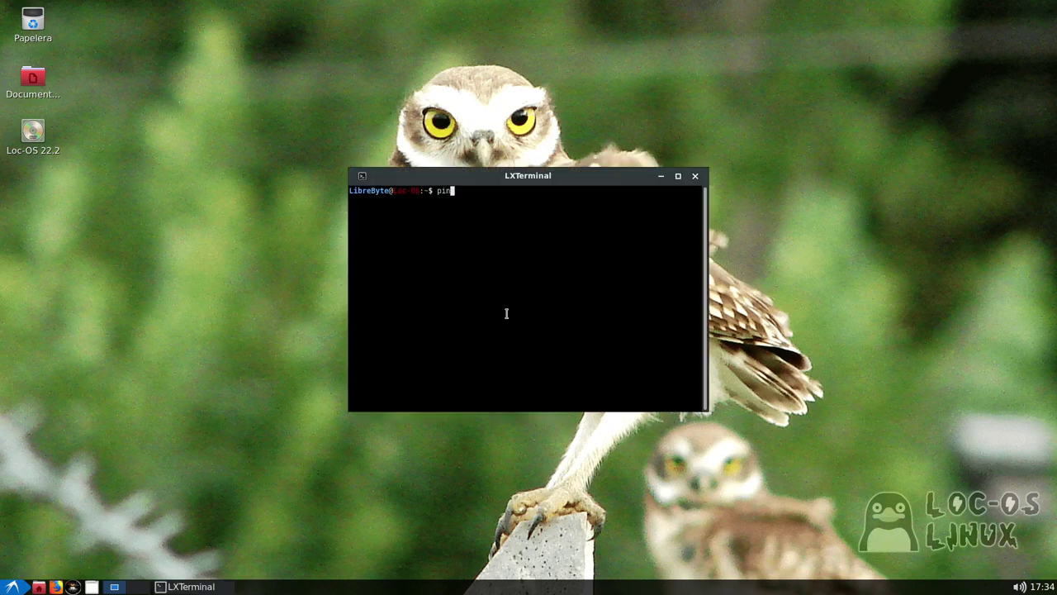
text(g 8.8.8.8)
key(Return)
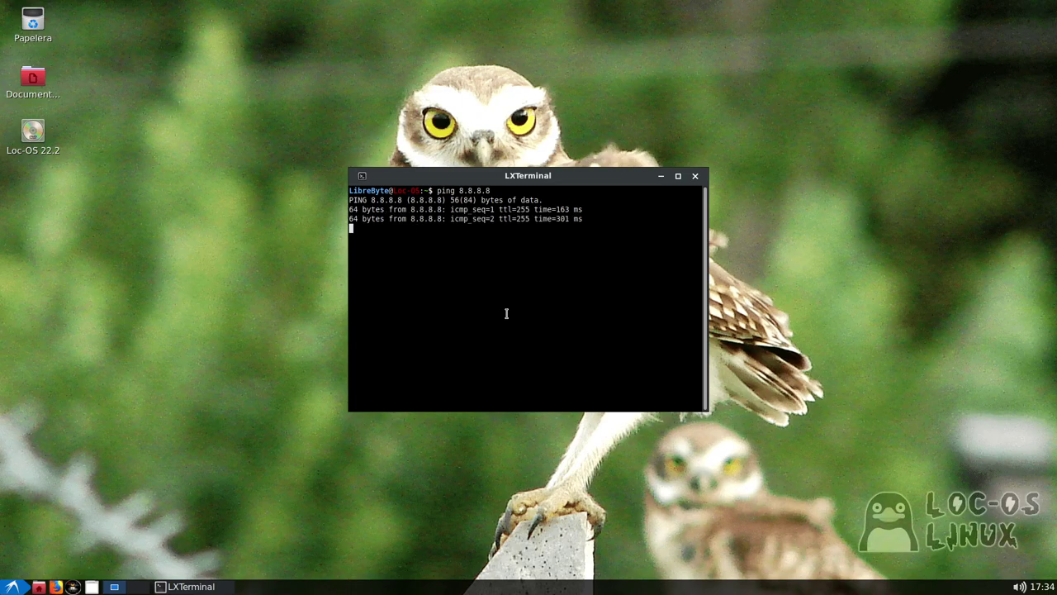
key(ctrl+c)
Maximize and restore the terminal, then resize it to a mid-sized window and reposition it
click(677, 175)
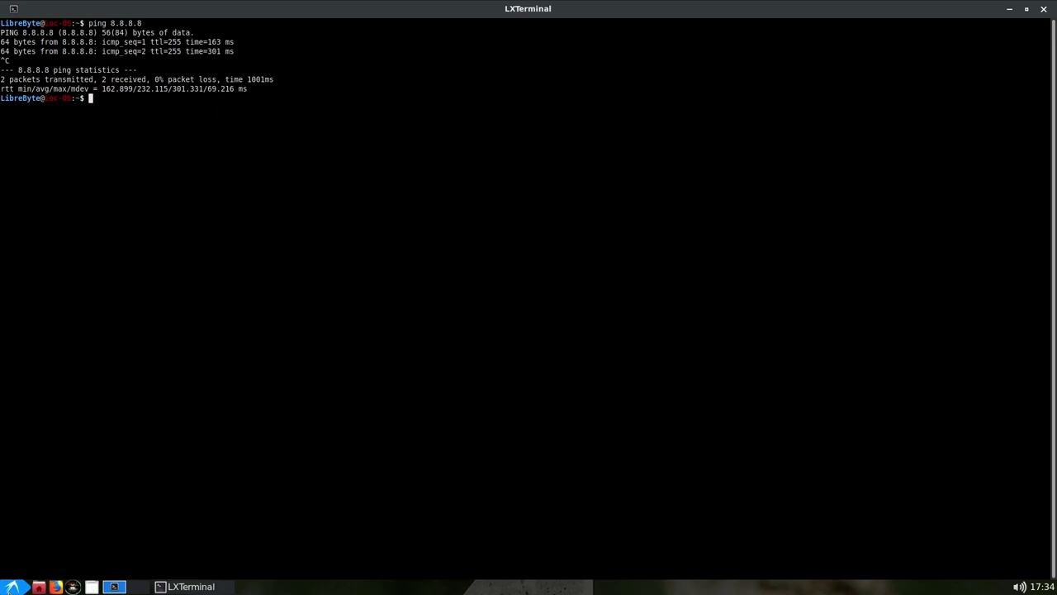
click(1026, 9)
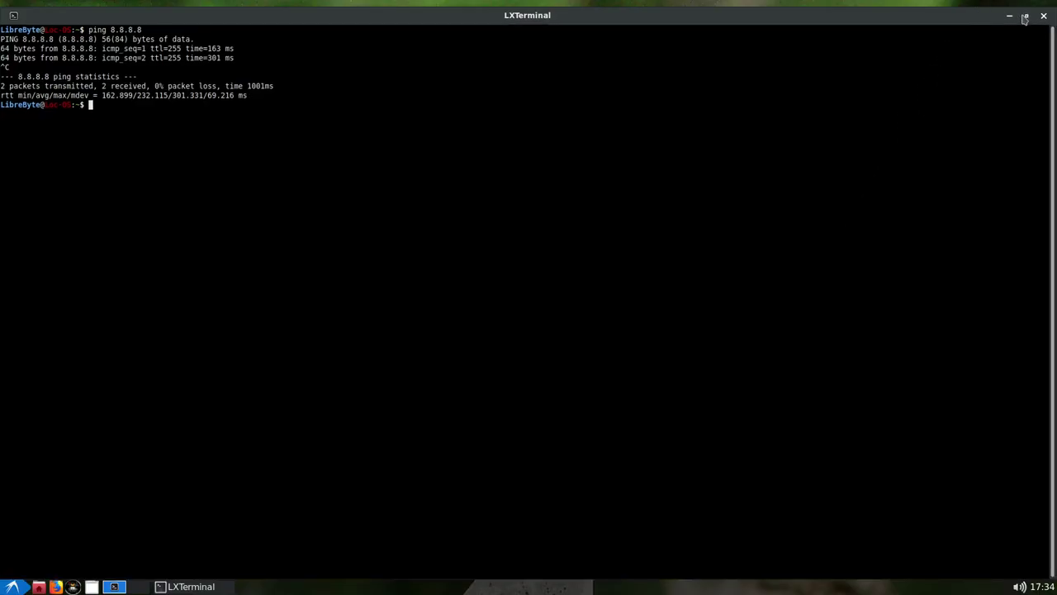
click(1025, 16)
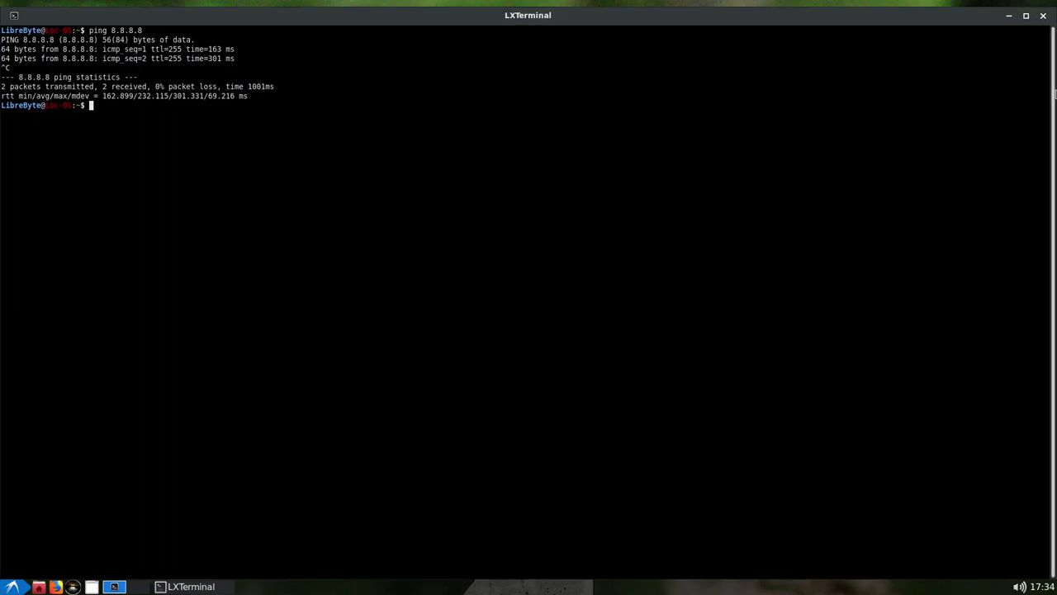
drag(951, 21, 847, 37)
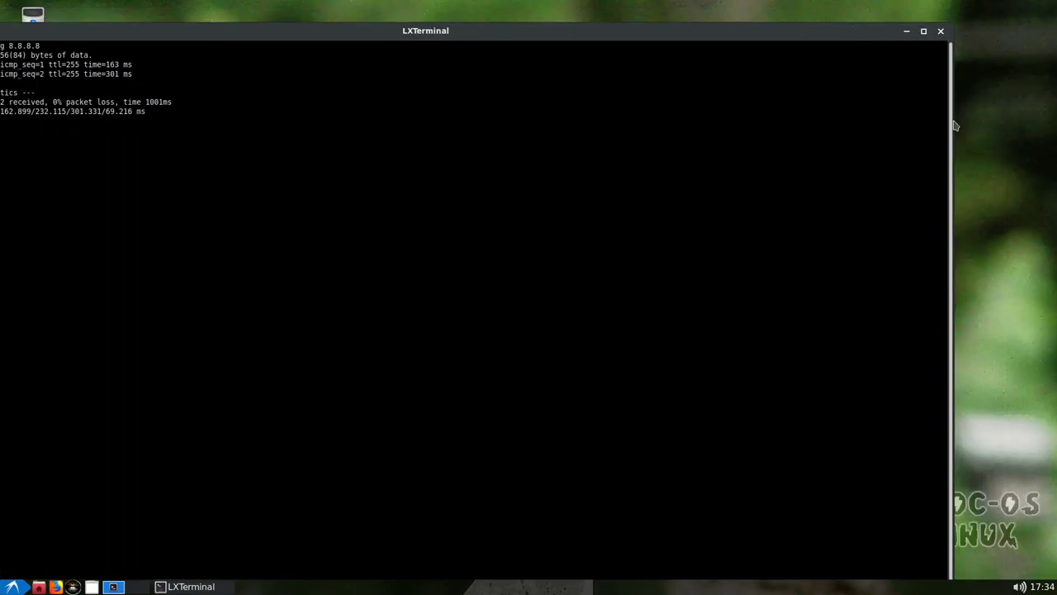
drag(953, 125, 704, 120)
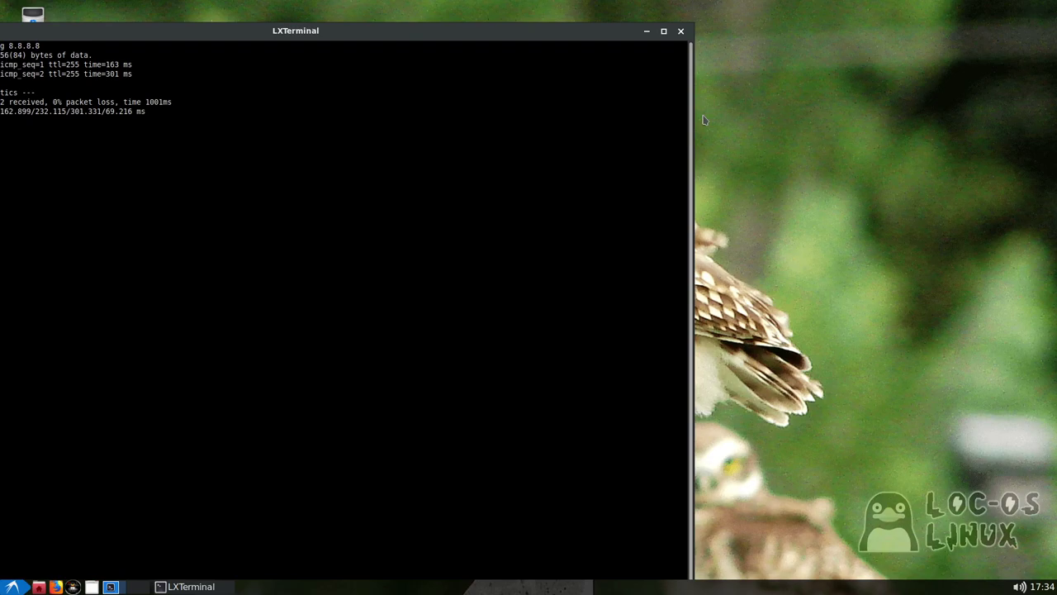
drag(589, 30, 688, 202)
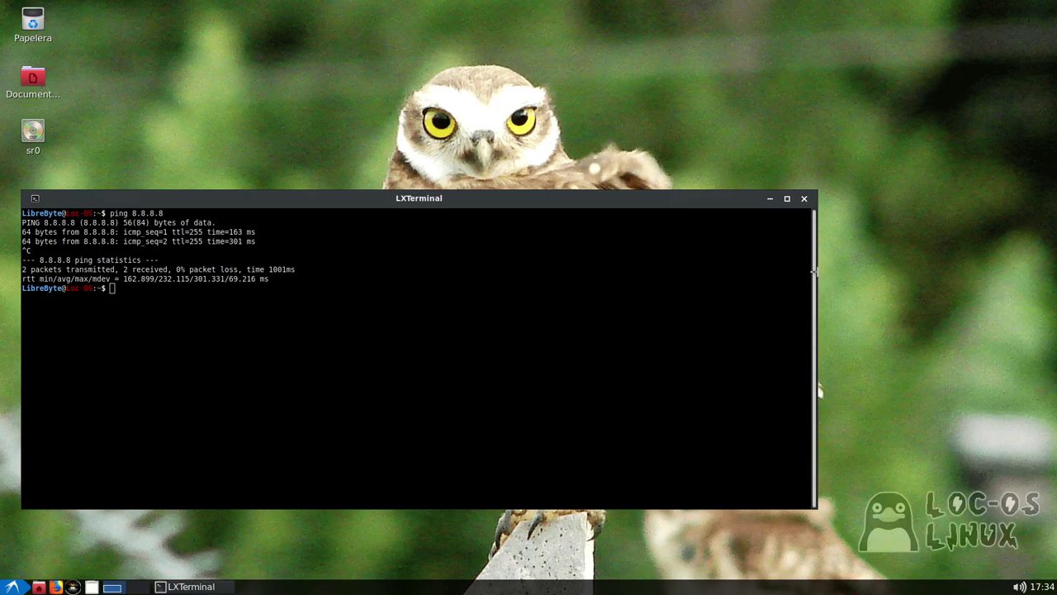
drag(807, 274, 475, 274)
drag(388, 201, 632, 142)
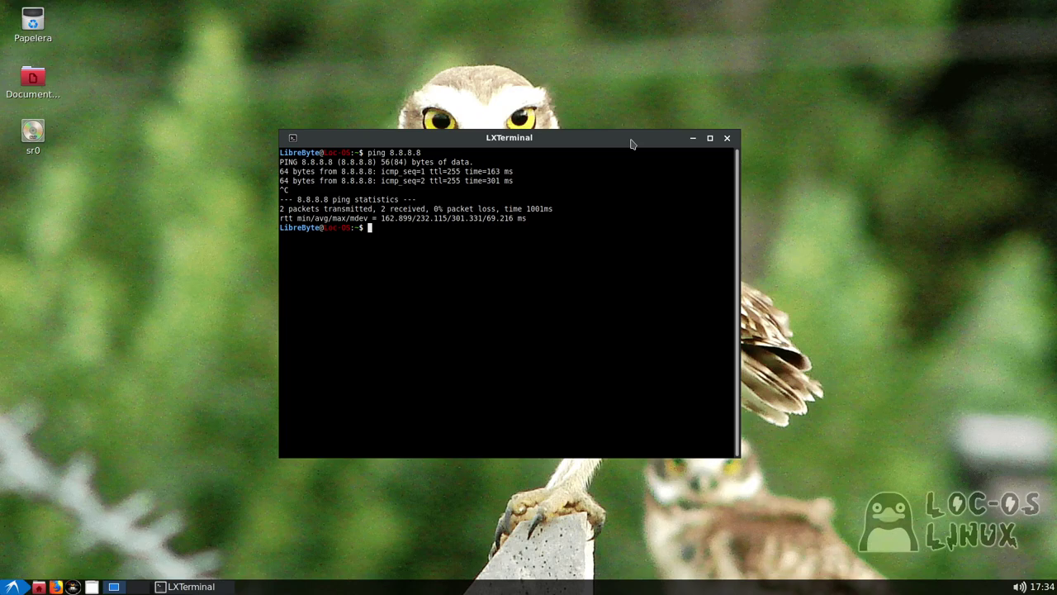
drag(632, 144, 694, 146)
drag(603, 140, 656, 142)
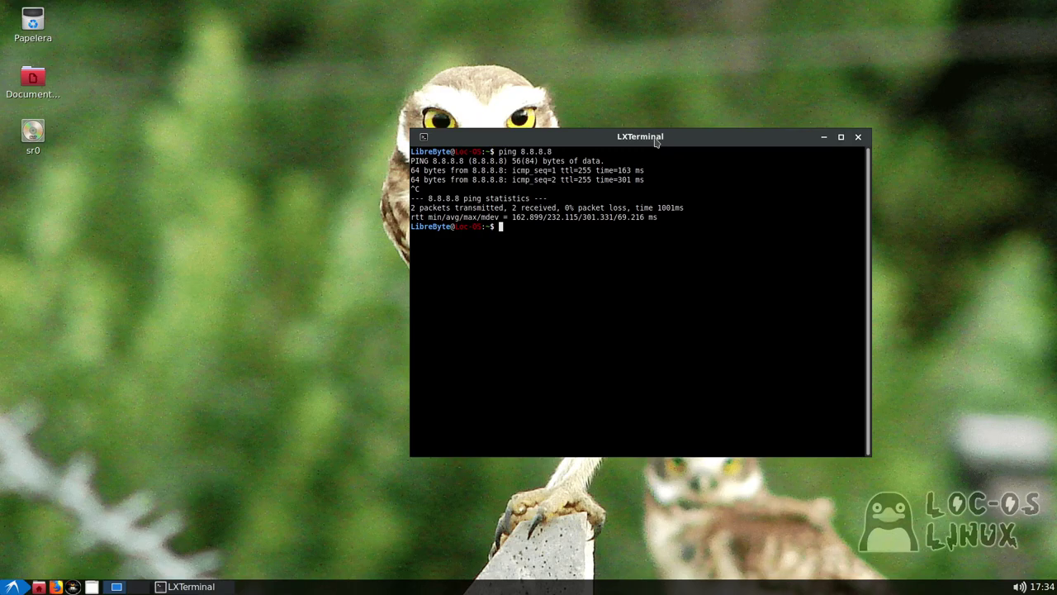
Force-close the terminal window with Accesorios > Matar Aplicación
click(21, 580)
mouse_move(51, 454)
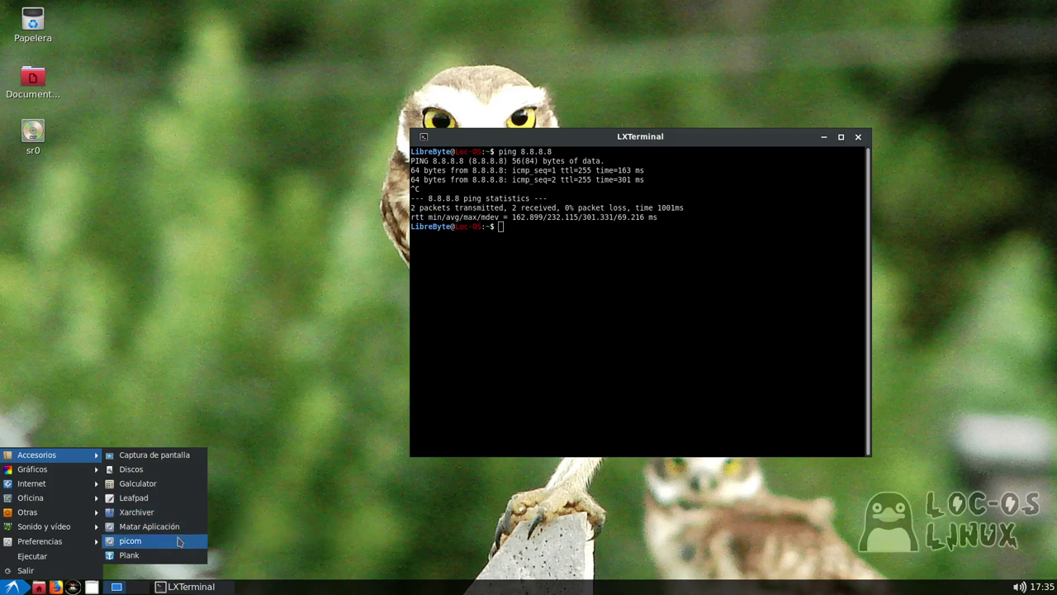
click(136, 526)
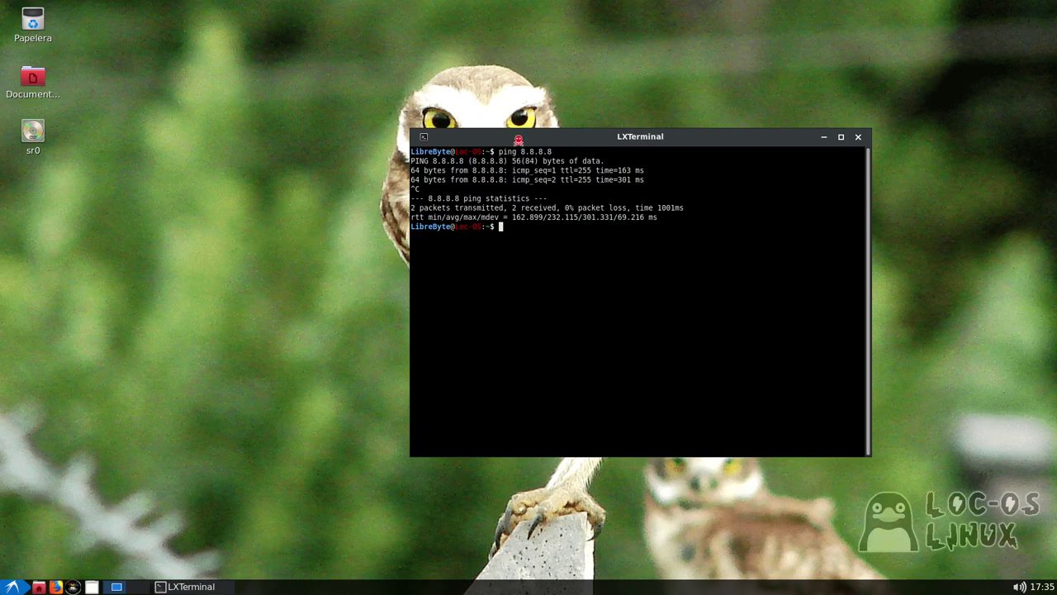
click(518, 142)
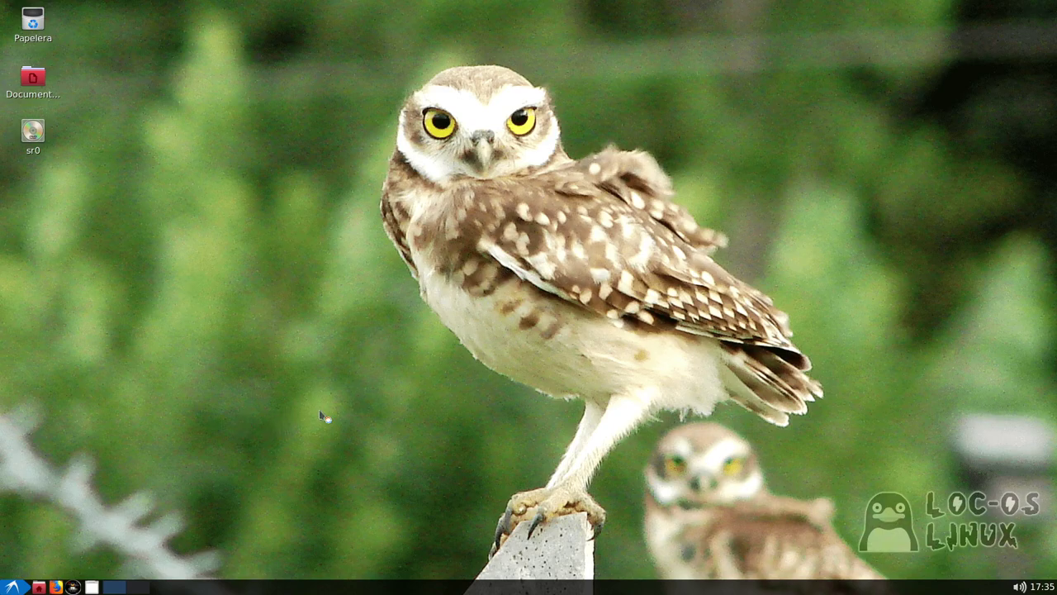
Launch the picom compositor from Accesorios, then bring up the Accesorios menu again
click(16, 586)
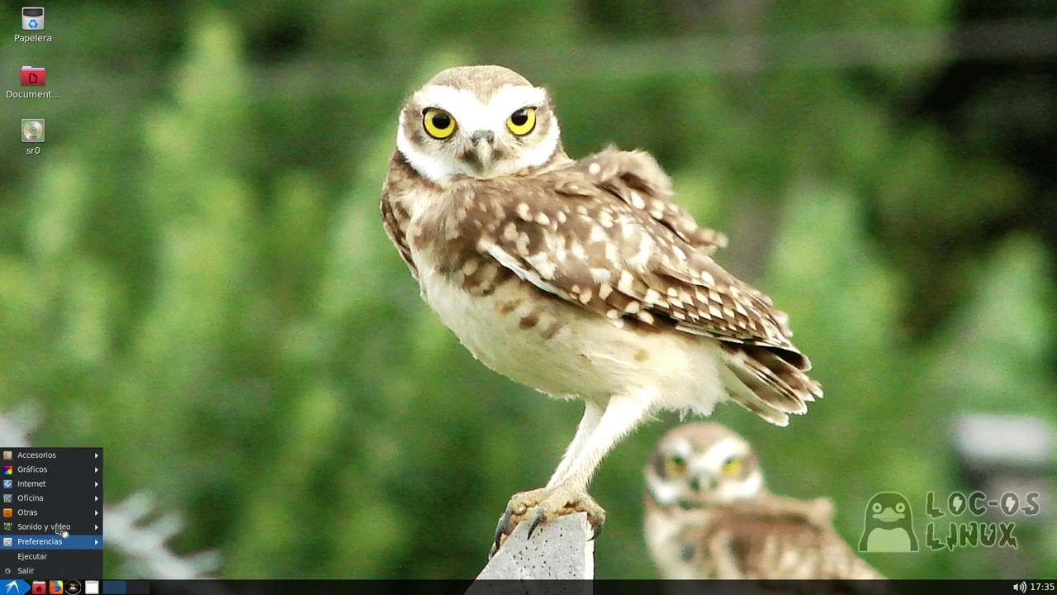
mouse_move(74, 487)
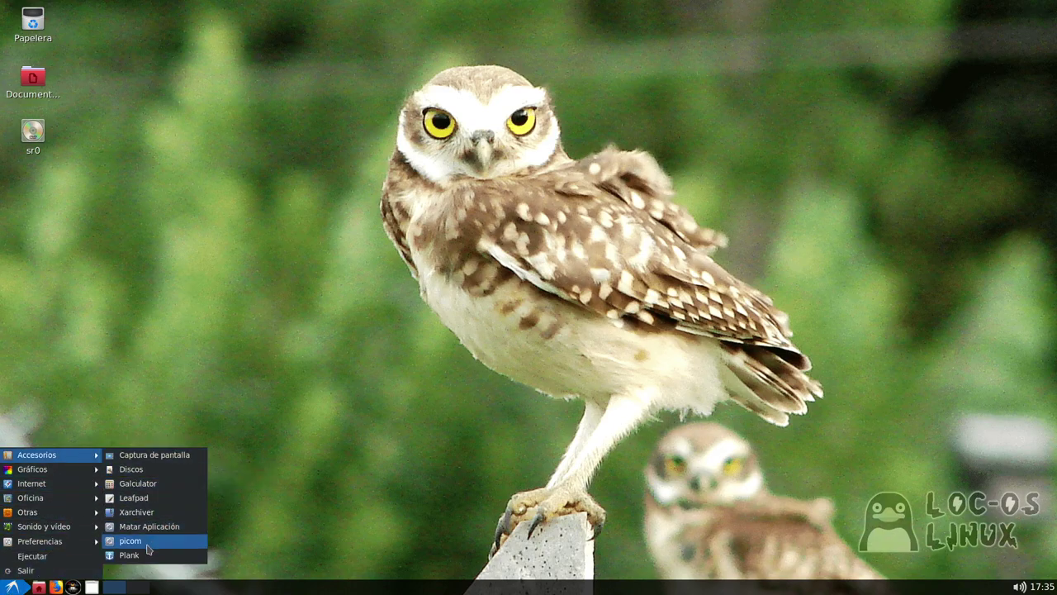
click(149, 540)
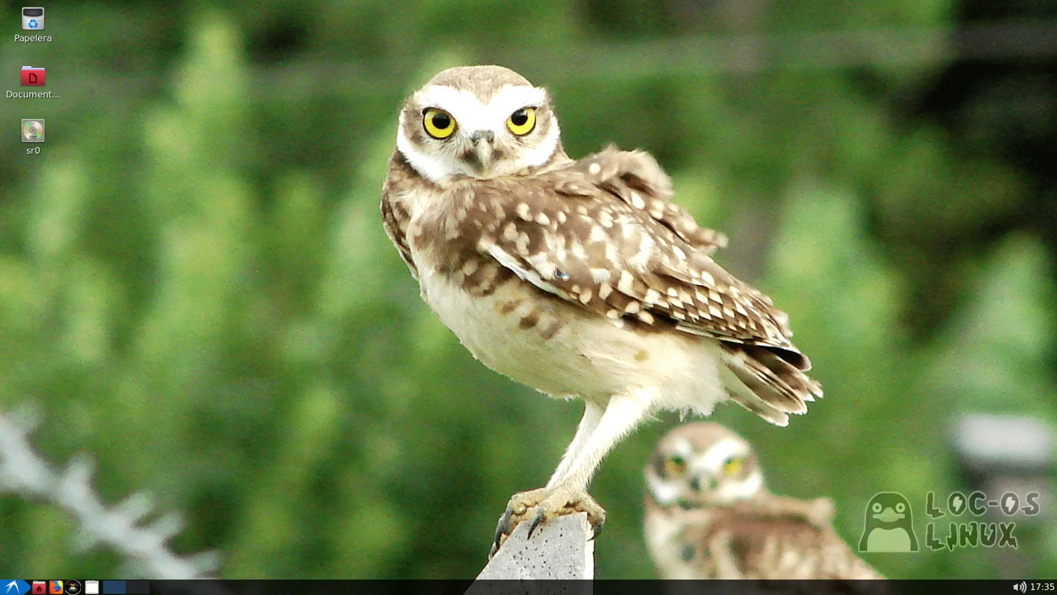
click(24, 586)
mouse_move(57, 455)
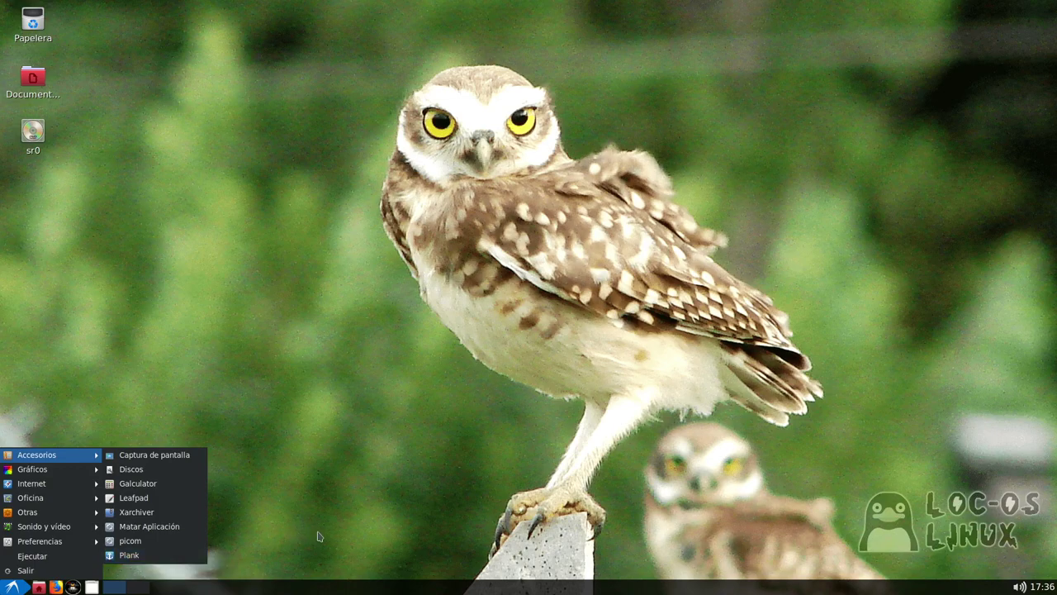
Launch the Plank dock and drag all its media player, text editor and eye launchers off it
click(189, 556)
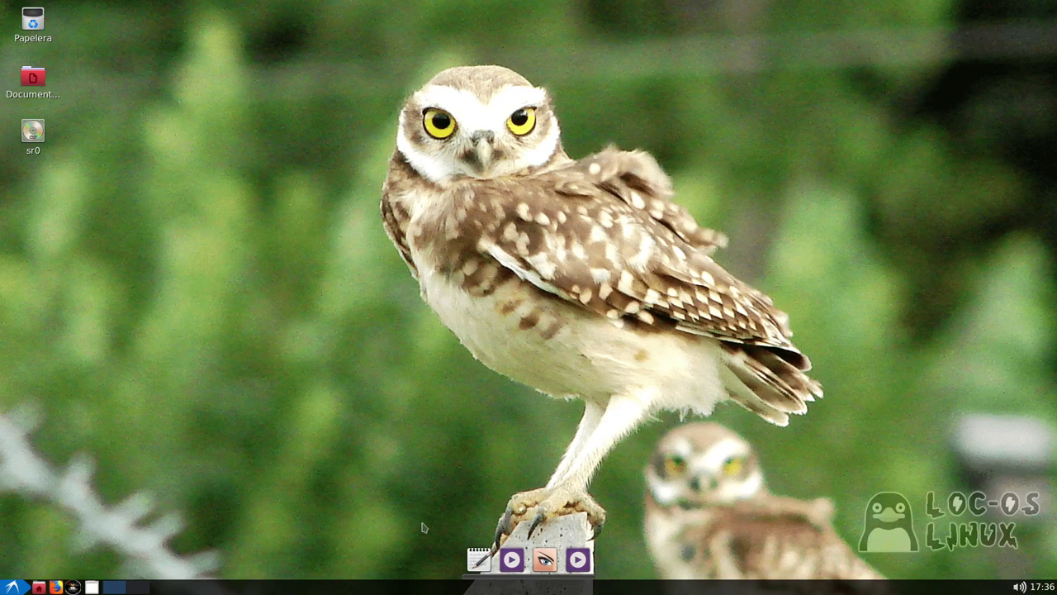
drag(511, 559, 438, 542)
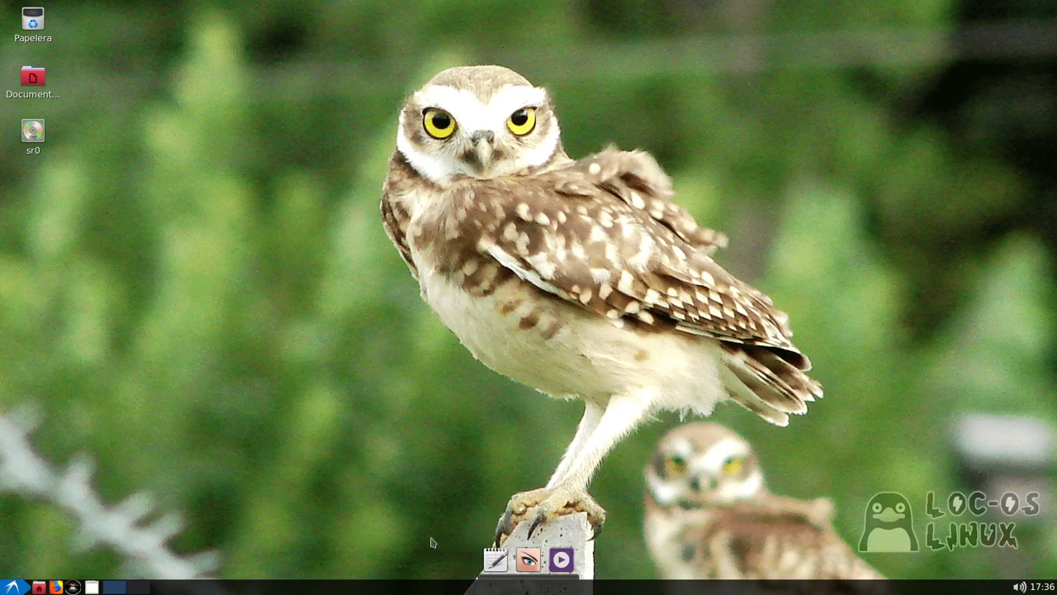
drag(495, 559, 496, 506)
drag(544, 560, 496, 508)
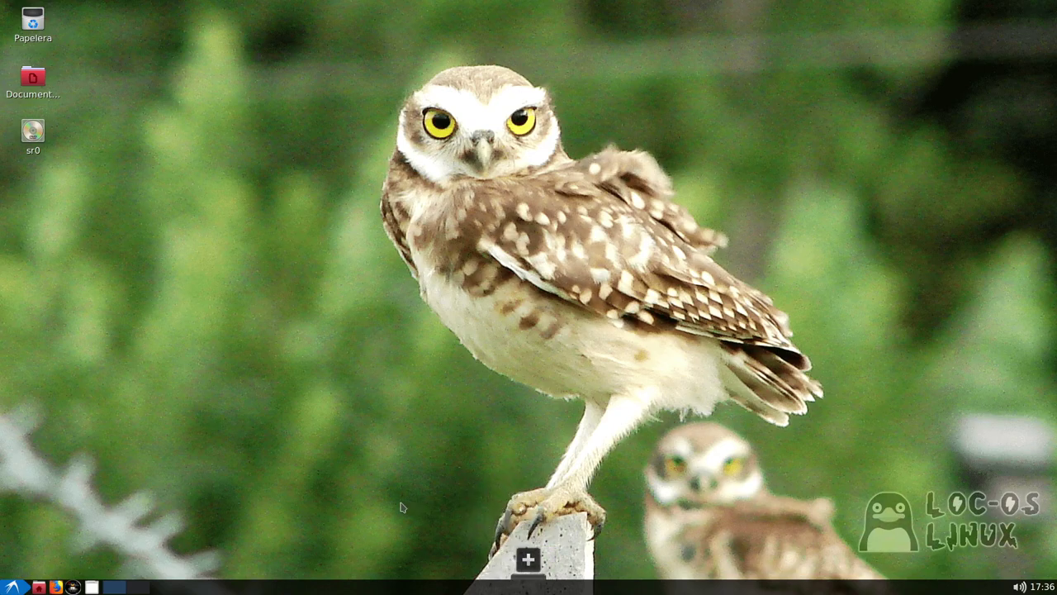
Kill the Plank dock with Matar Aplicación and bring up the Gráficos applications list
click(13, 586)
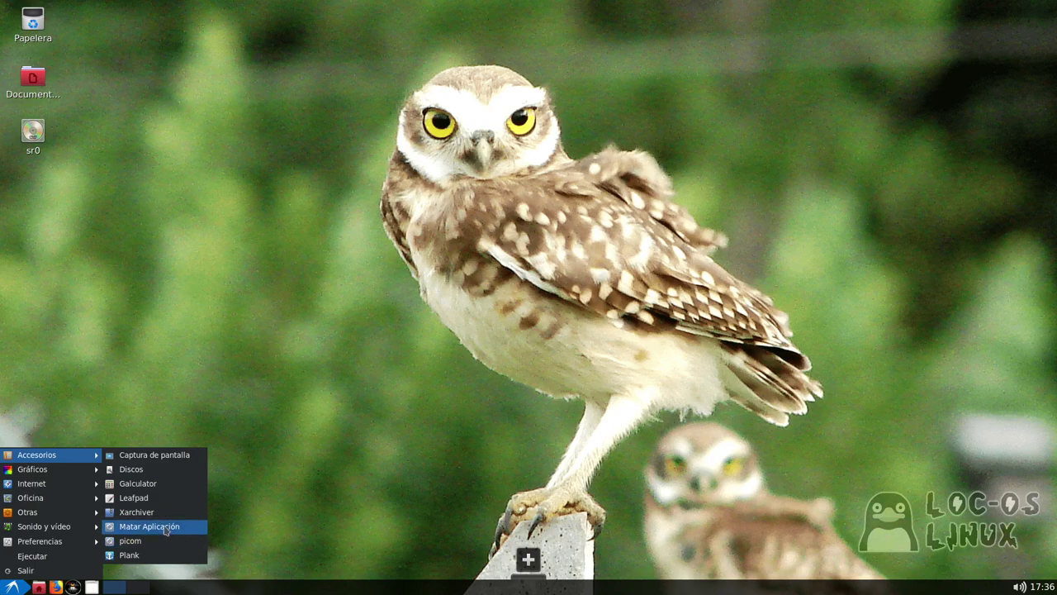
click(136, 526)
click(539, 563)
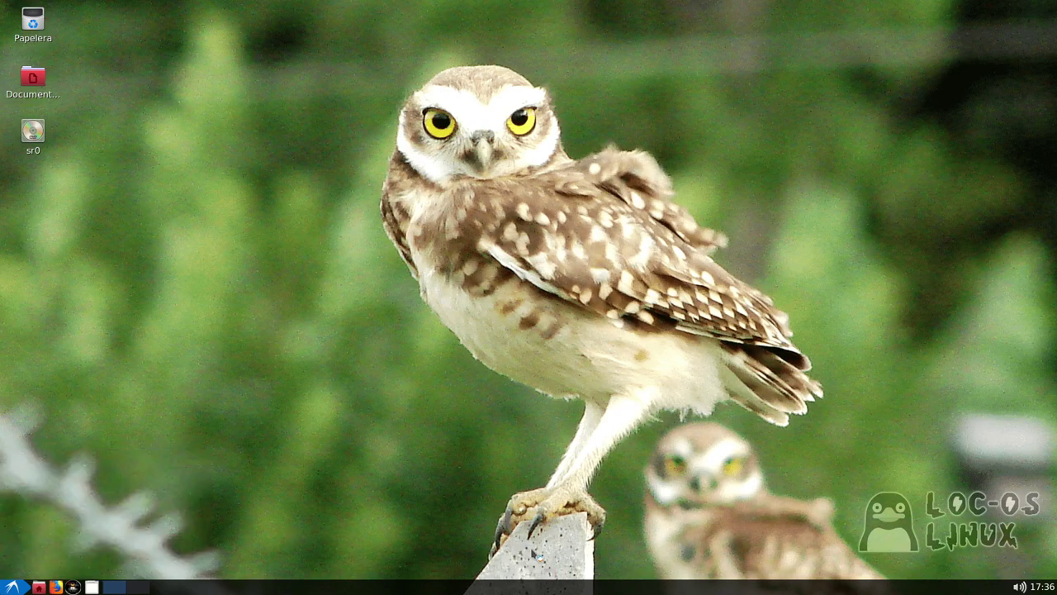
click(12, 587)
mouse_move(47, 458)
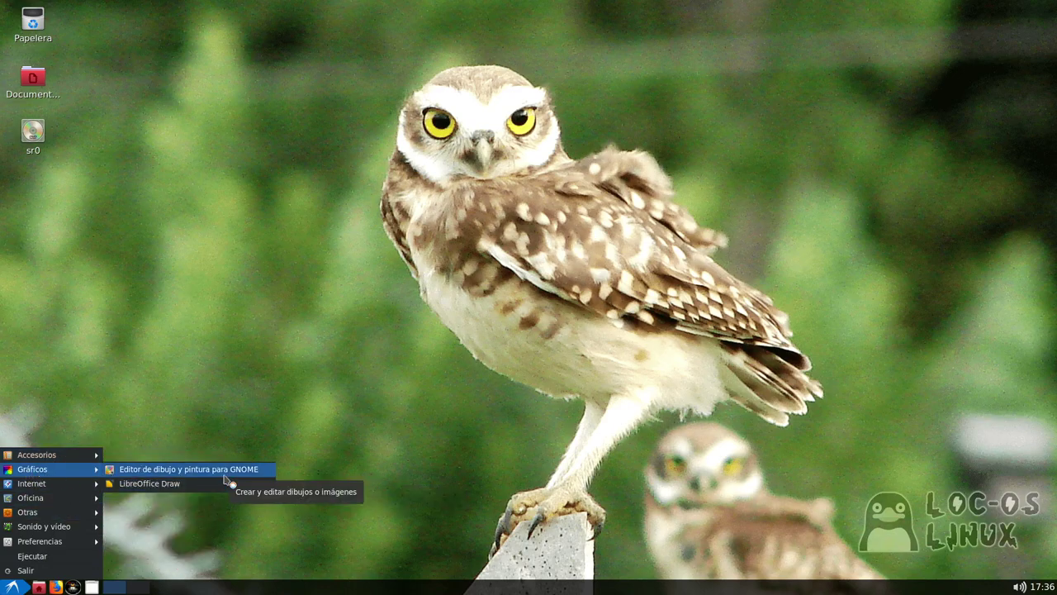
Launch gnome-paint, view its Acerca de info, and draw a curved pencil stroke on the 320x200 canvas
click(224, 474)
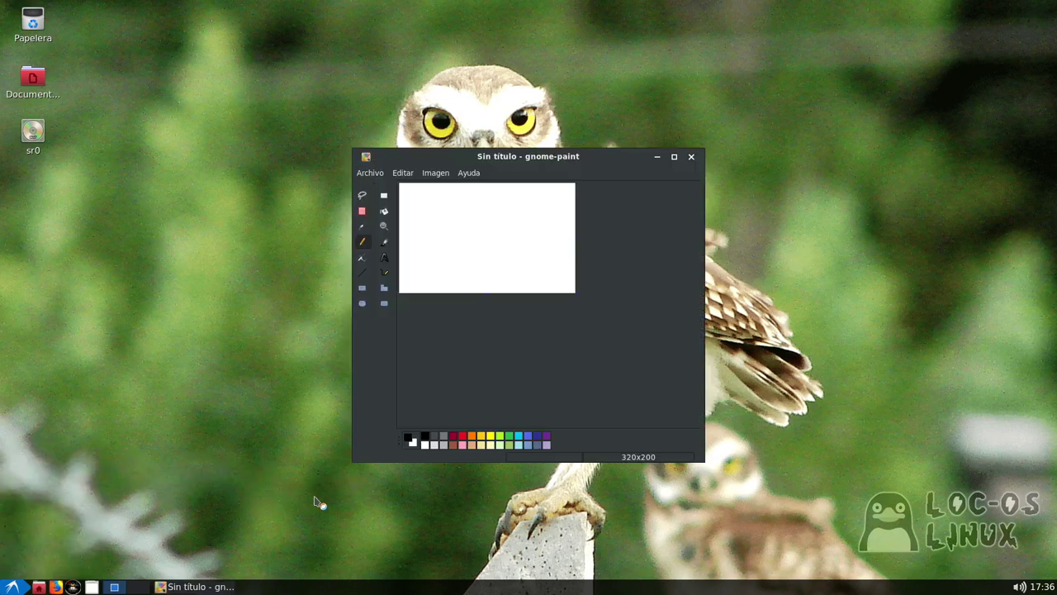
click(466, 175)
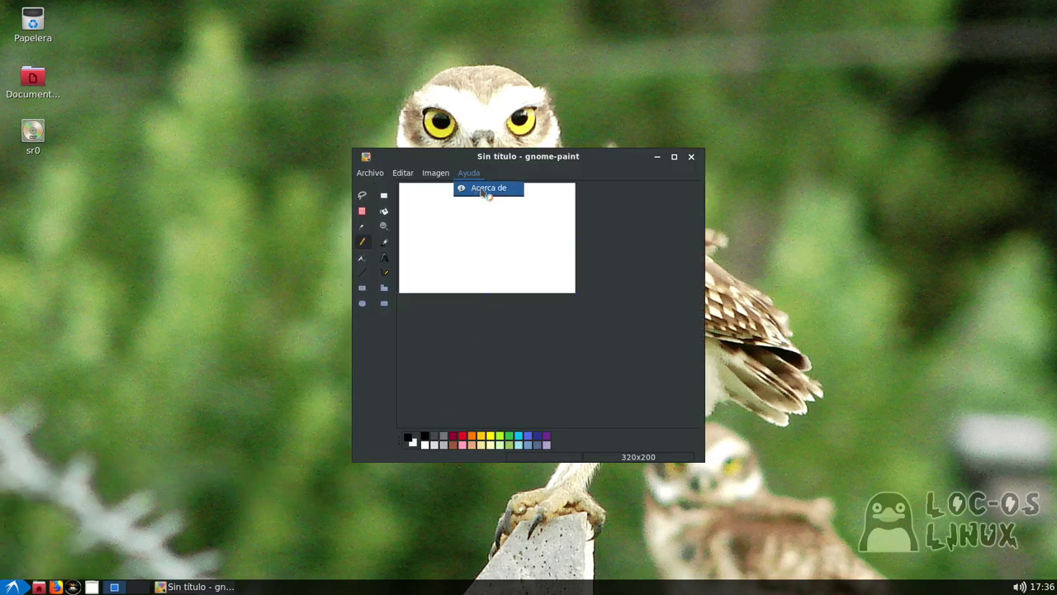
click(487, 188)
click(588, 353)
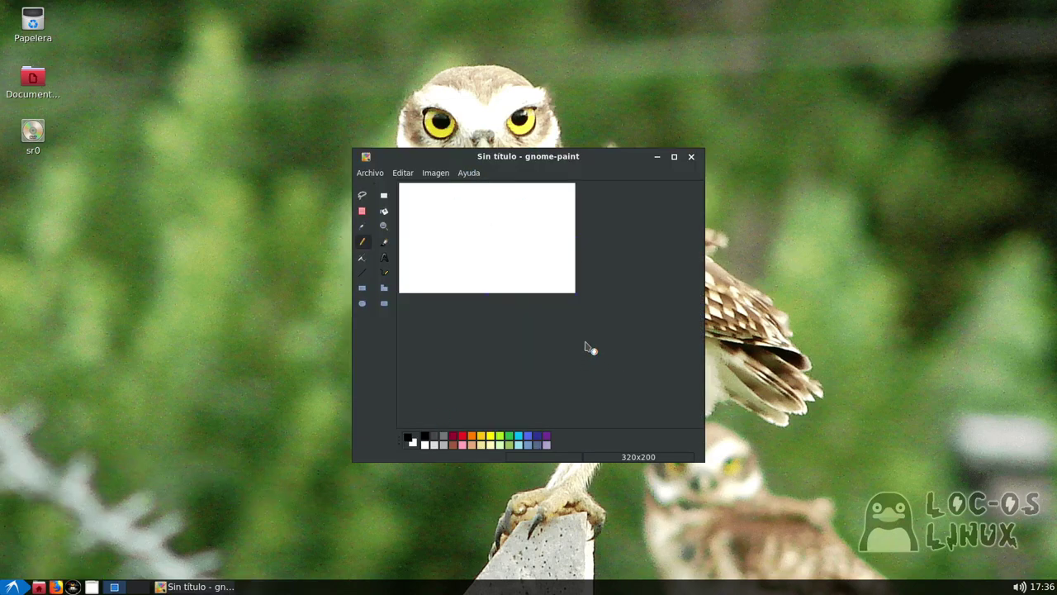
drag(470, 212, 512, 243)
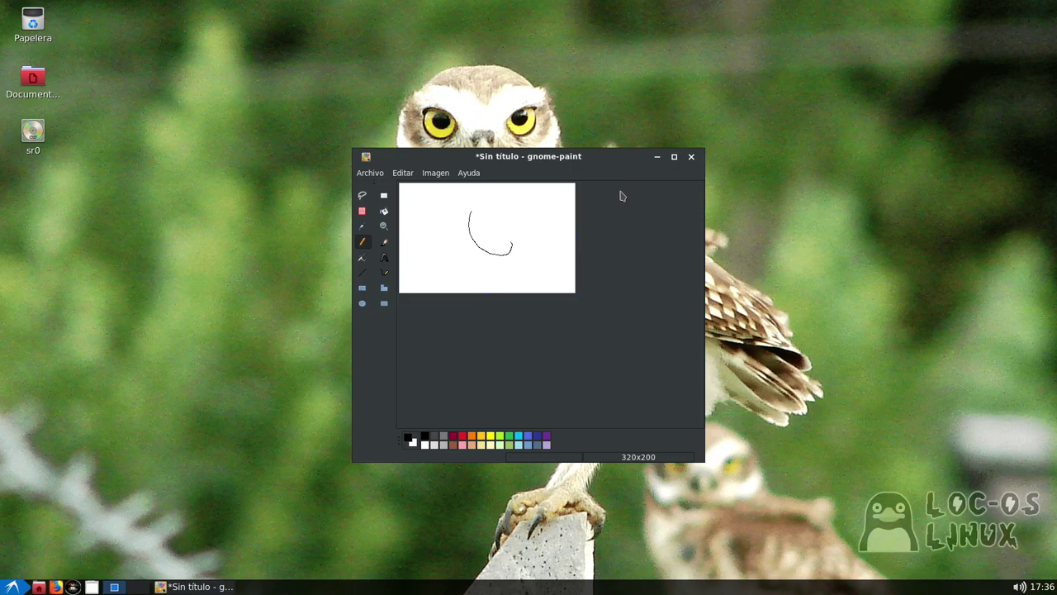
Start Ceni from the Internet menu, cancel its root-password prompt, then show the Internet submenu again
click(12, 586)
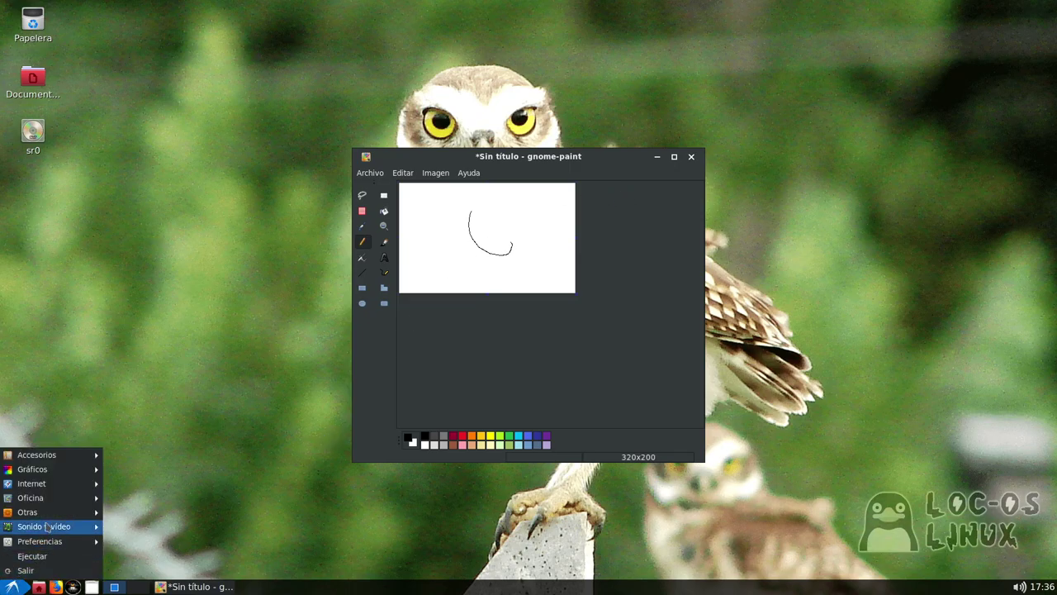
mouse_move(61, 471)
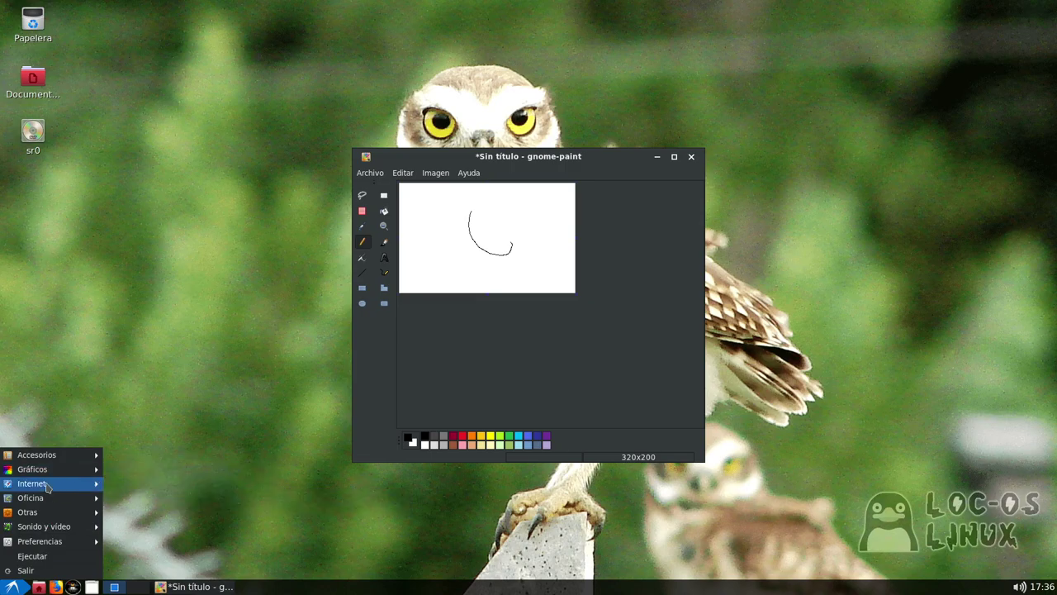
mouse_move(47, 487)
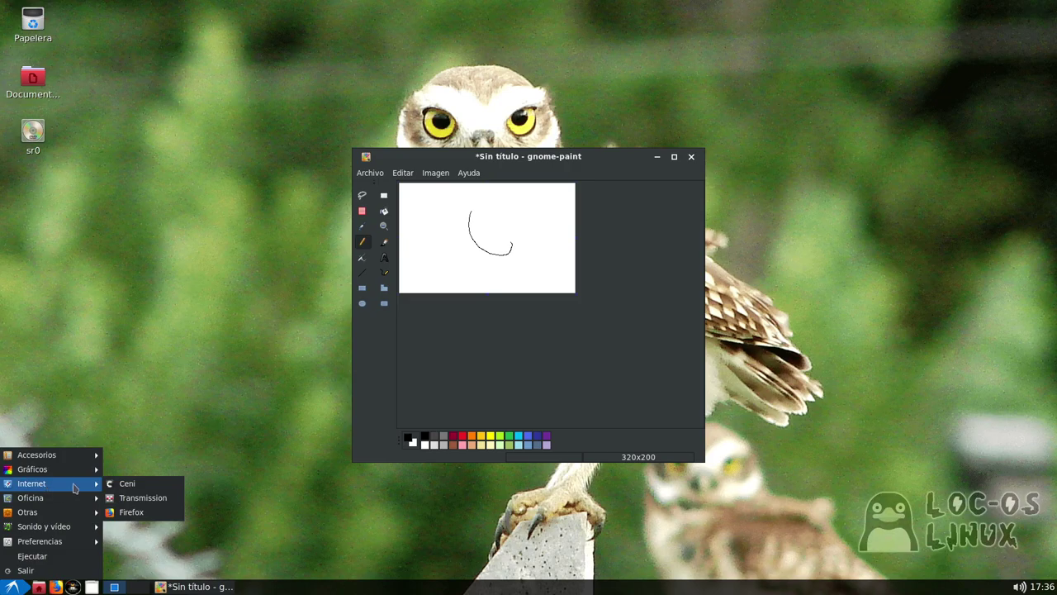
click(133, 484)
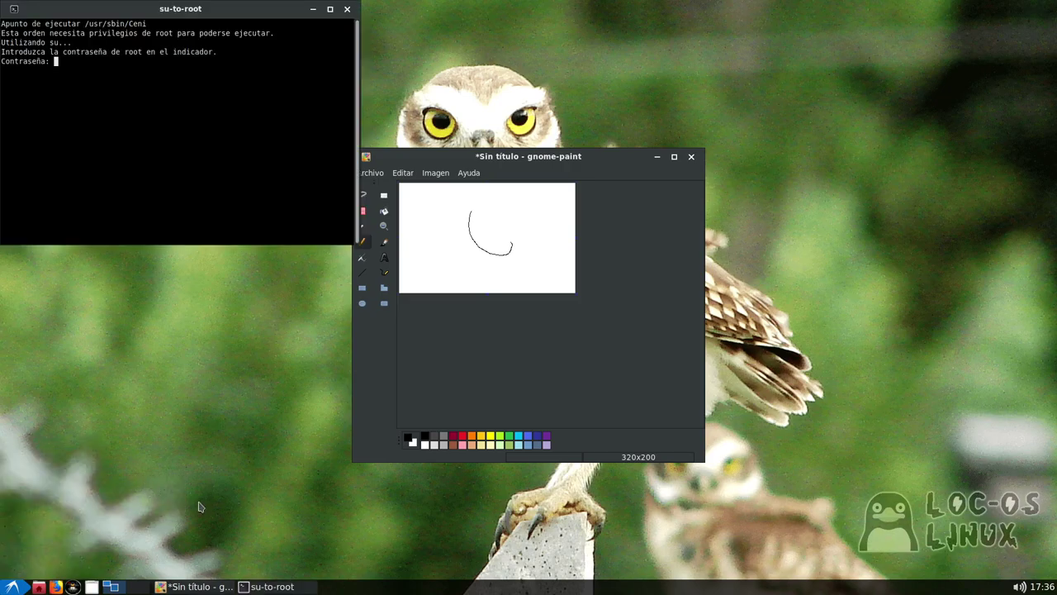
click(347, 9)
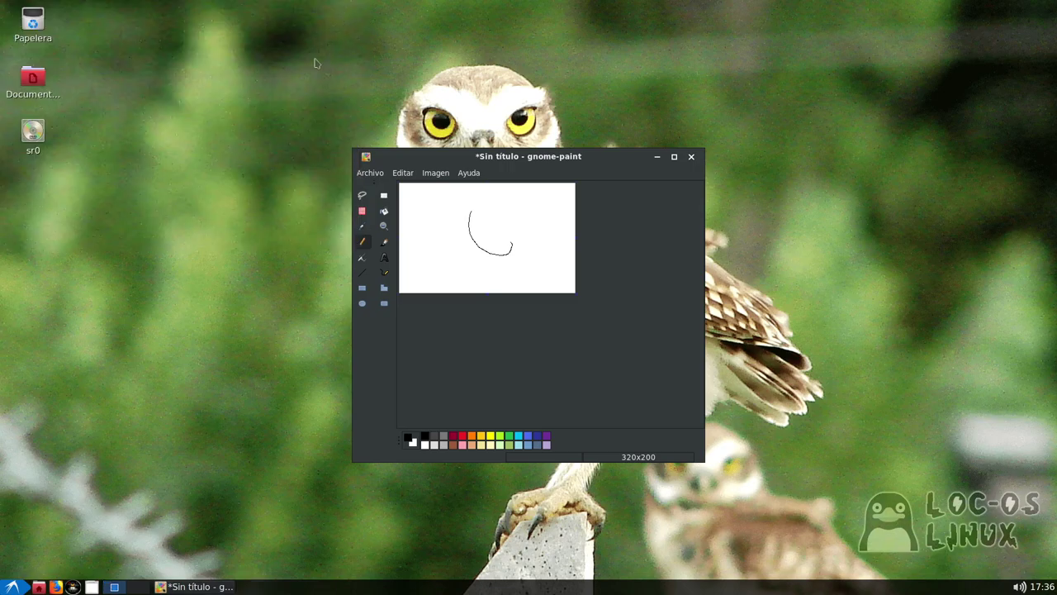
click(13, 586)
mouse_move(50, 486)
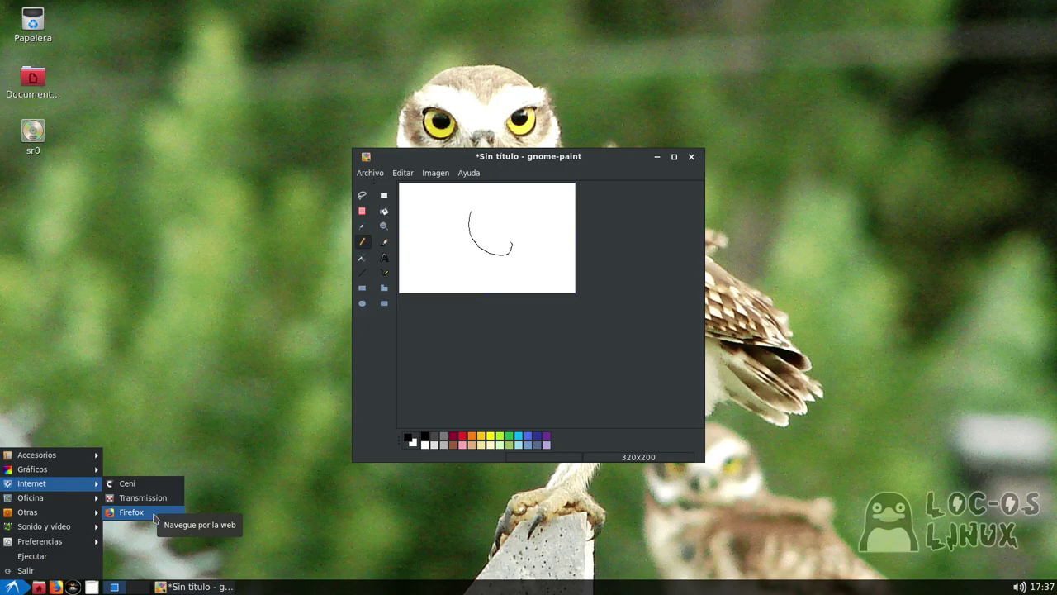
Launch Firefox, ignore its update-available notice, then close the browser window
click(155, 512)
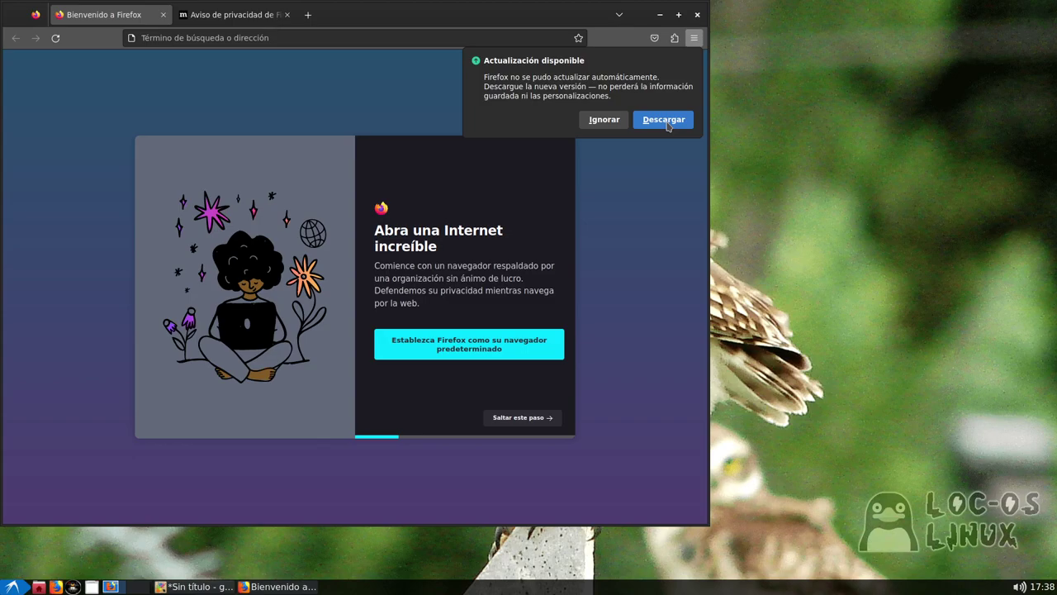
click(621, 120)
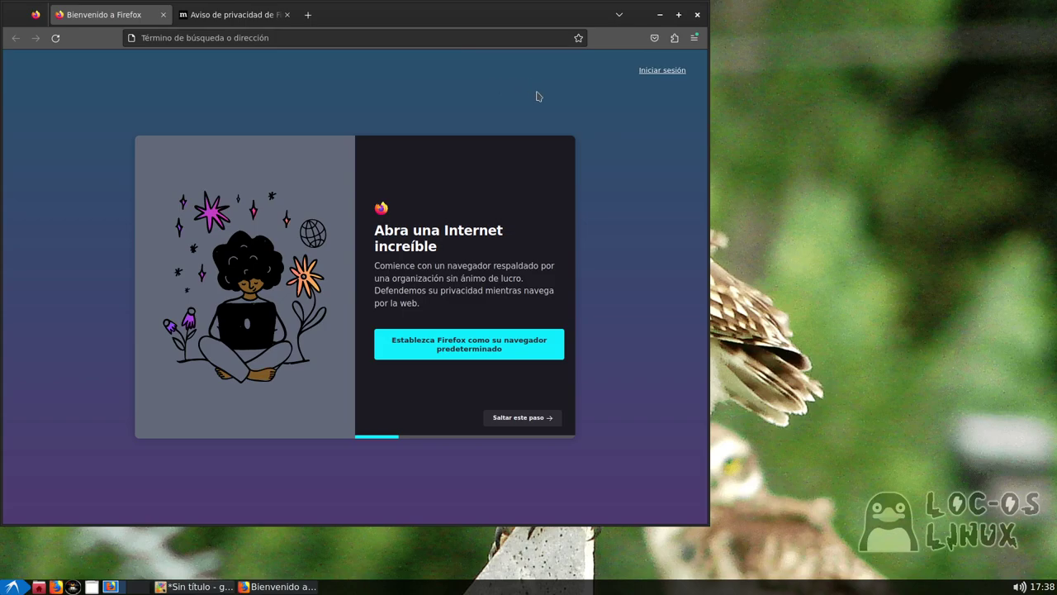
click(696, 16)
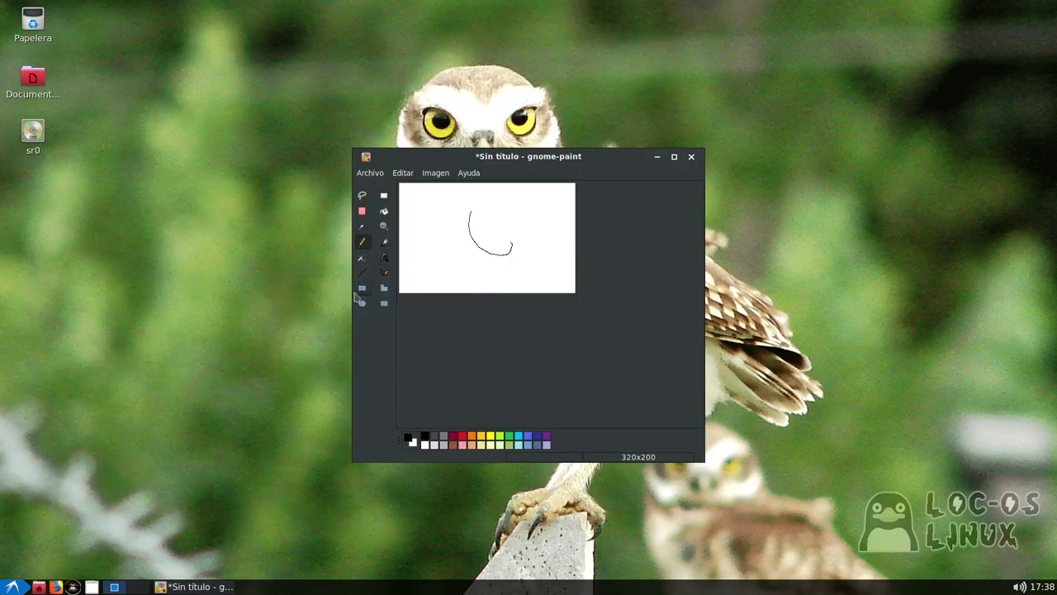
Launch LibreOffice Writer from the start menu's Oficina submenu
click(13, 586)
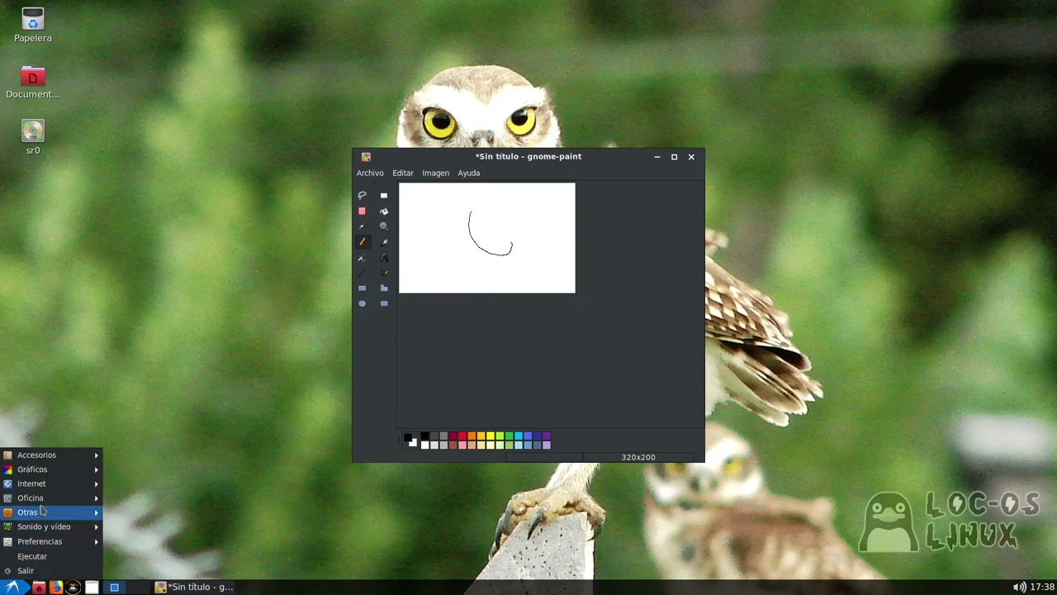
mouse_move(52, 485)
mouse_move(72, 506)
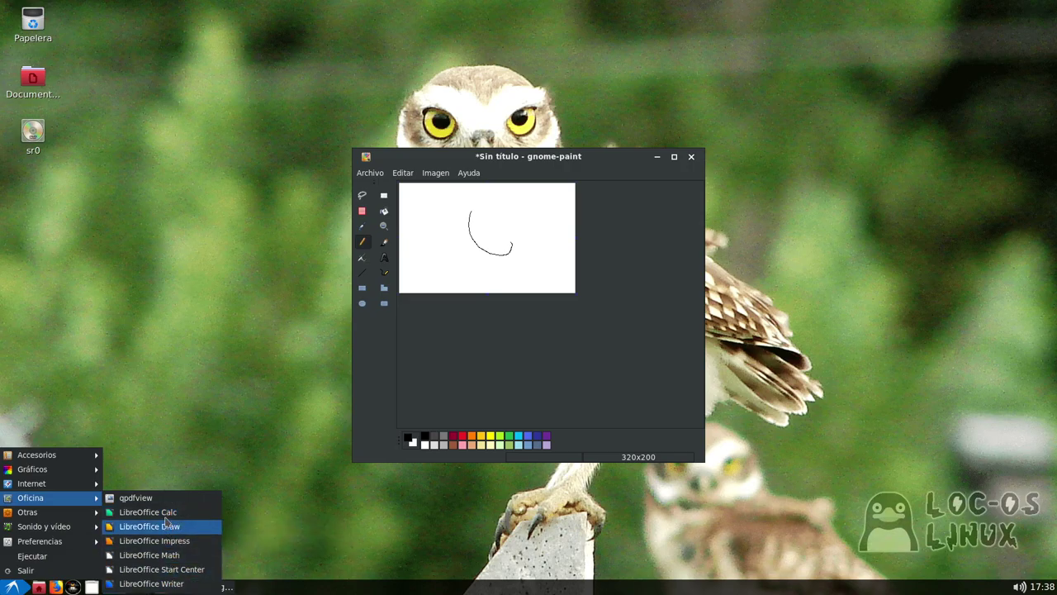
click(151, 583)
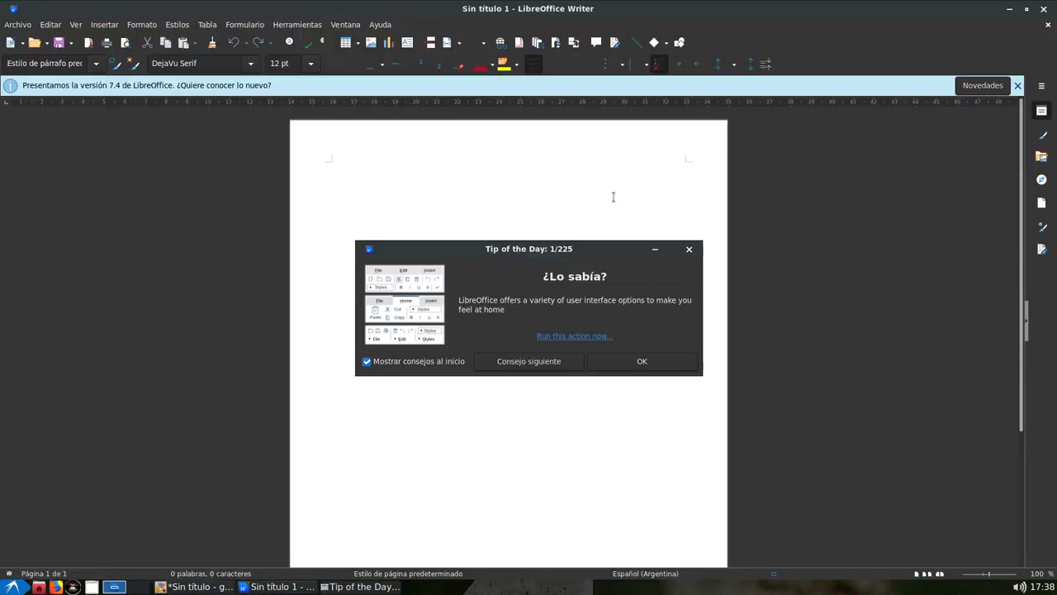
Dismiss Writer's Tip of the Day and 7.4 infobar, cycle windows, then bring up the Ejecutar prompt
click(637, 359)
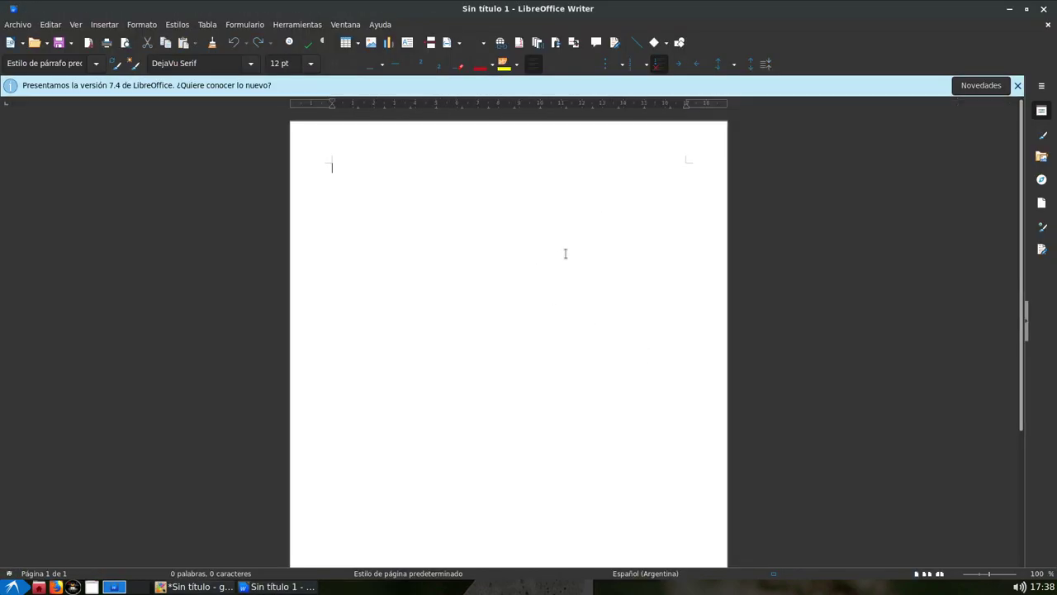
click(1017, 85)
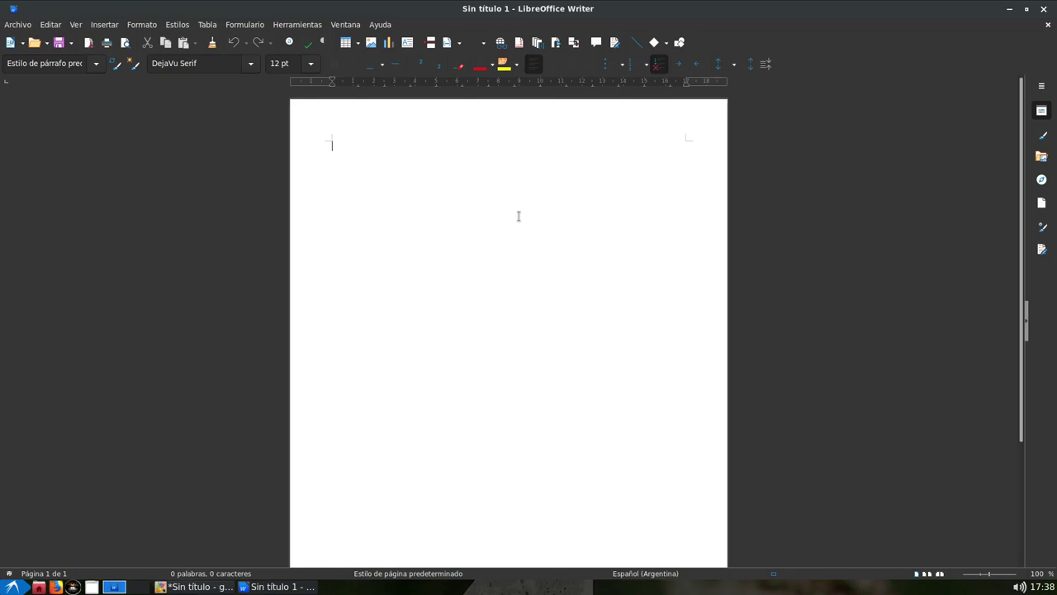
key(alt+Tab)
key(alt+Tab)
key(alt+Tab)
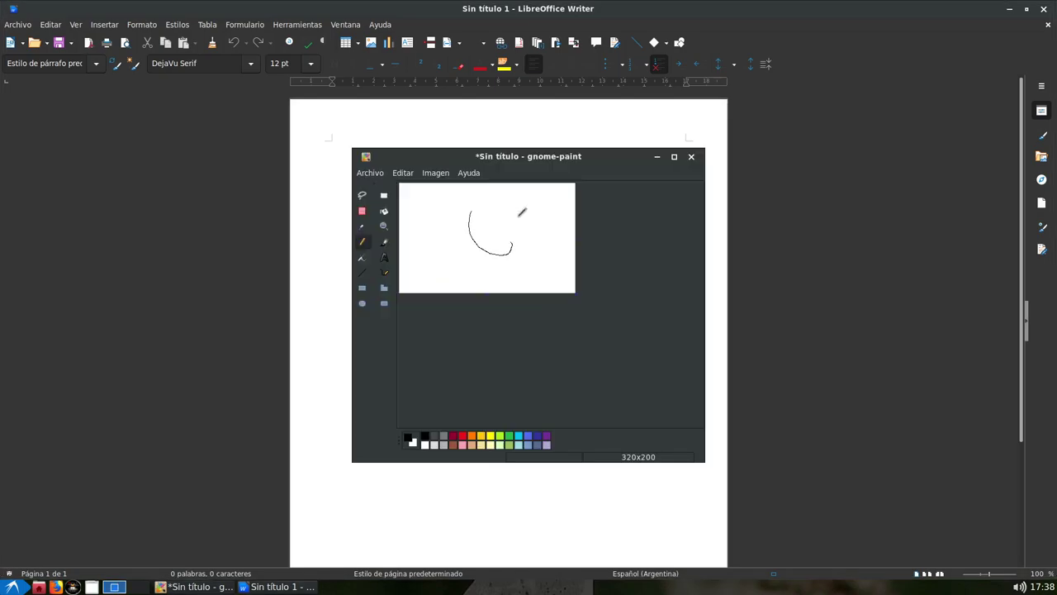
key(alt+Tab)
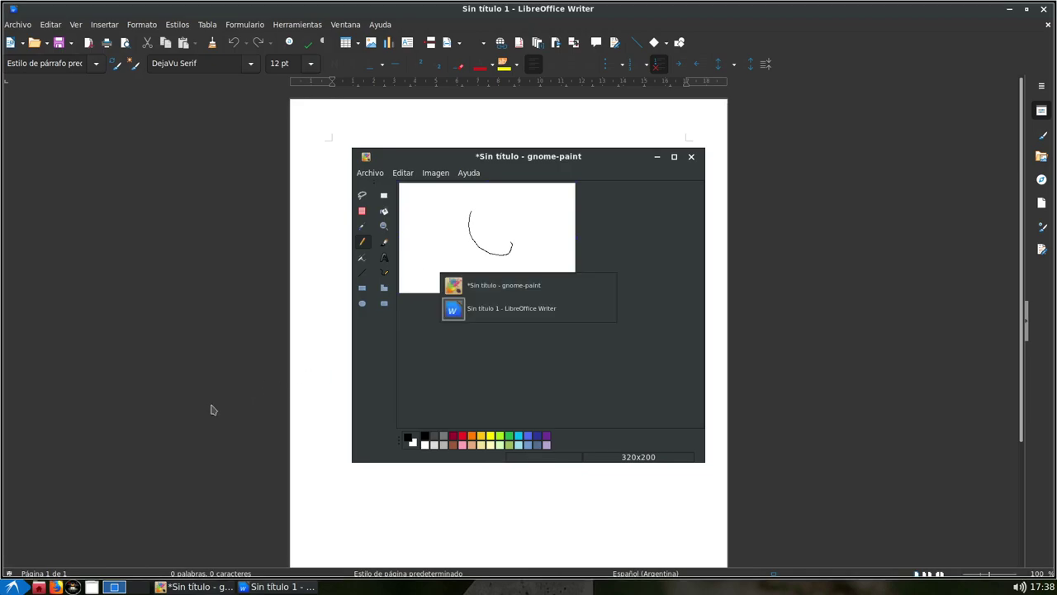
key(alt+Tab)
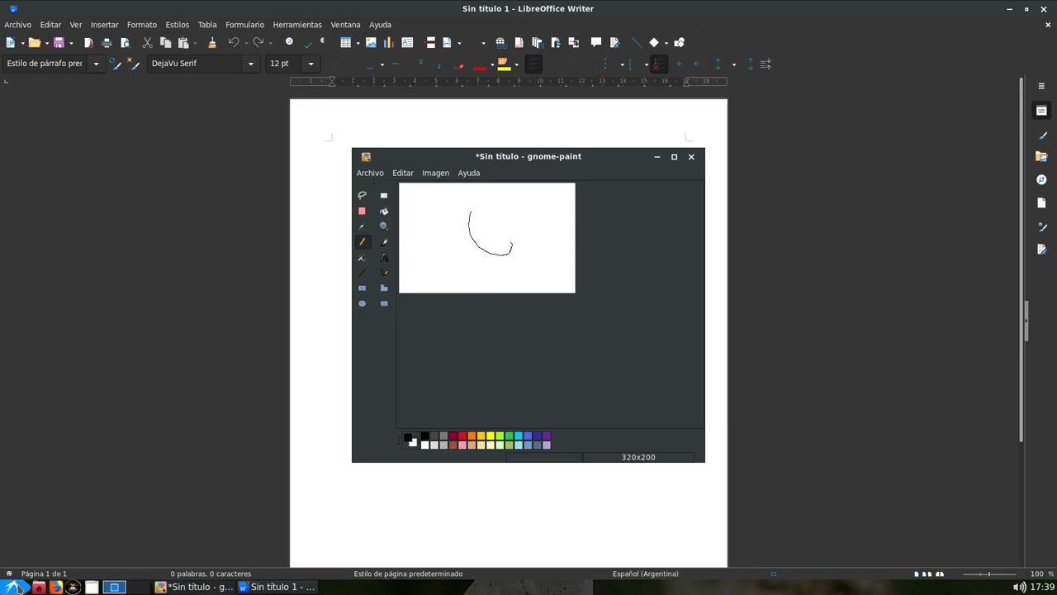
key(alt+F2)
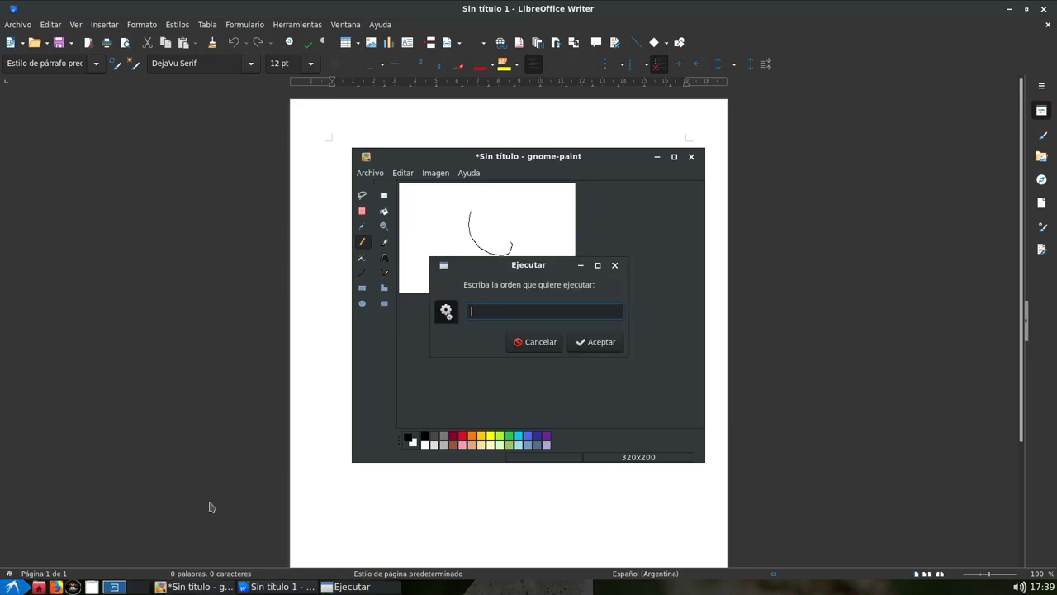
Launch LXTerminal and try running 'sudo atril', then 'sudo apt install atril'
text(lxterminal)
key(Return)
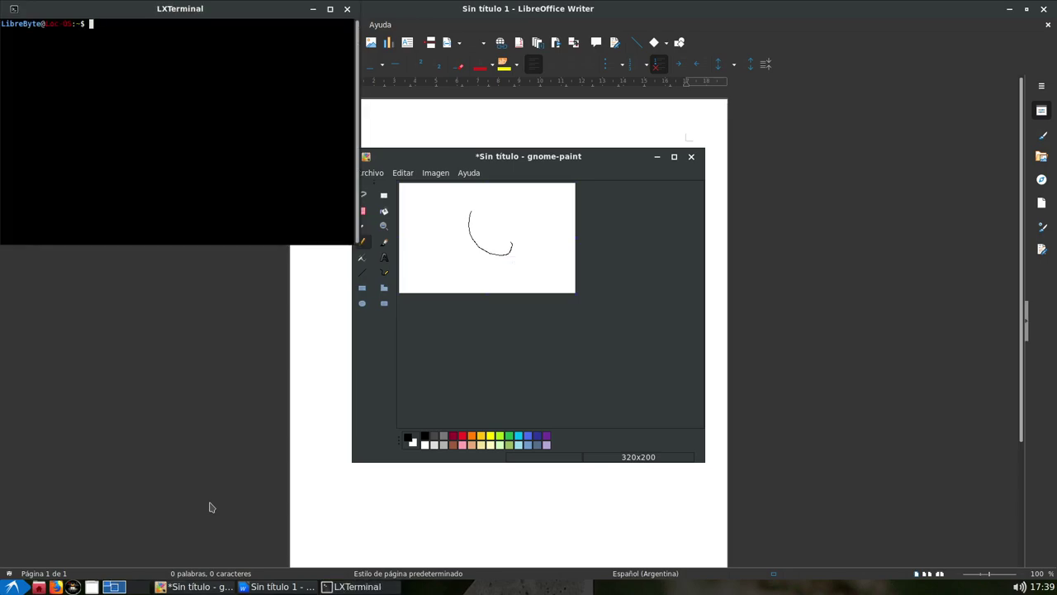
text(sudo atril)
key(Return)
key(Up)
key(Left)
key(Left)
key(Left)
key(Left)
key(Left)
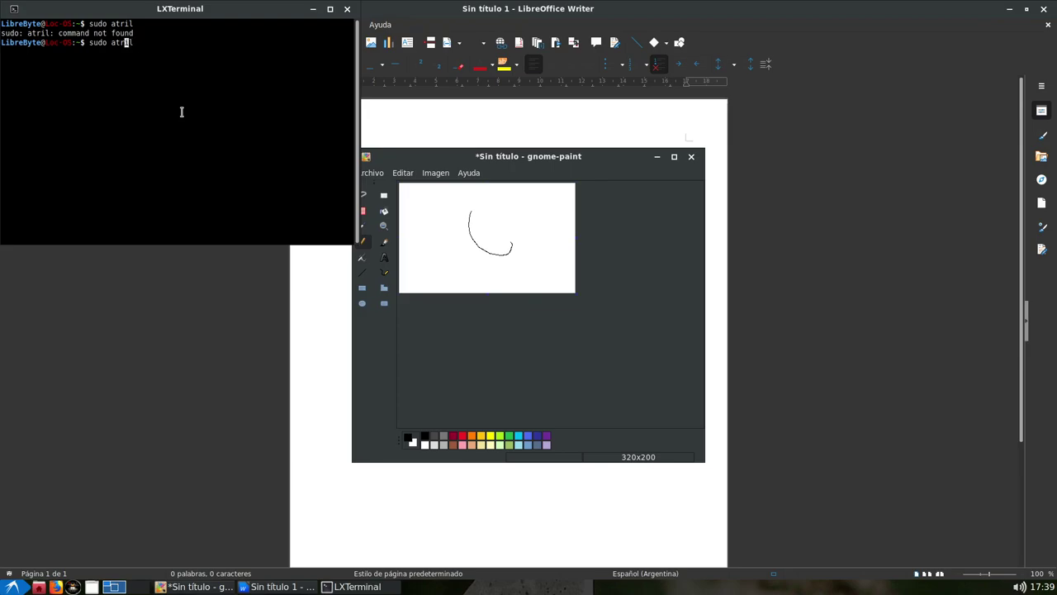
text(apt install)
key(Return)
Try installing 'atrilpdf', then search packages with 'sudo apt search atril'
key(Up)
text(pdf)
key(Return)
key(Up)
key(Left)
key(Left)
key(Left)
key(Left)
key(Left)
key(Left)
key(Left)
key(Left)
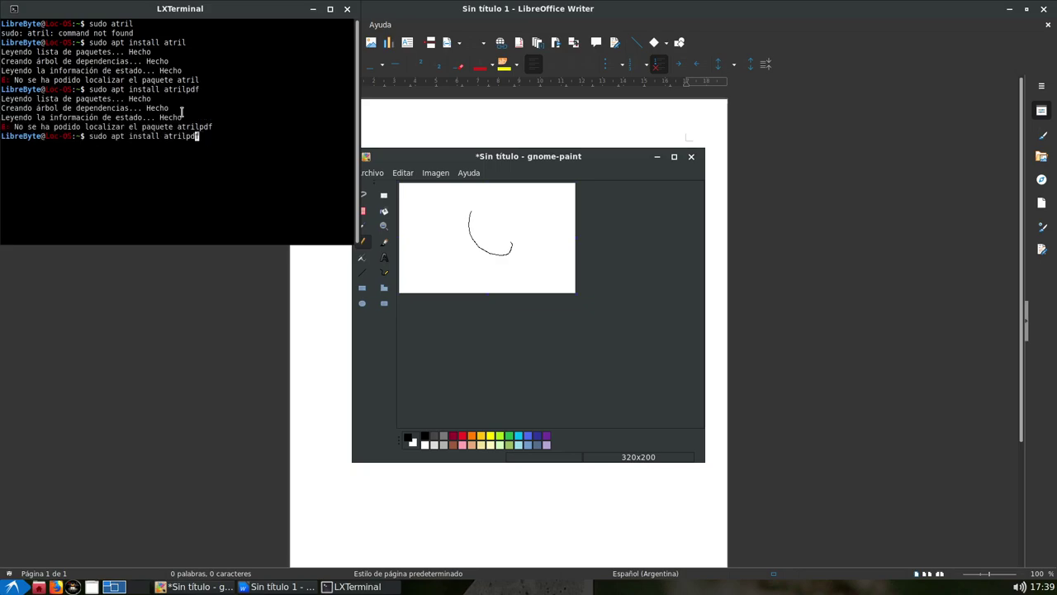
key(BackSpace)
key(BackSpace)
key(BackSpace)
key(BackSpace)
key(BackSpace)
key(BackSpace)
key(BackSpace)
key(BackSpace)
text(search)
key(Right)
key(Right)
key(Right)
key(Right)
key(Right)
key(Right)
key(Right)
key(Right)
key(BackSpace)
key(BackSpace)
key(BackSpace)
key(Return)
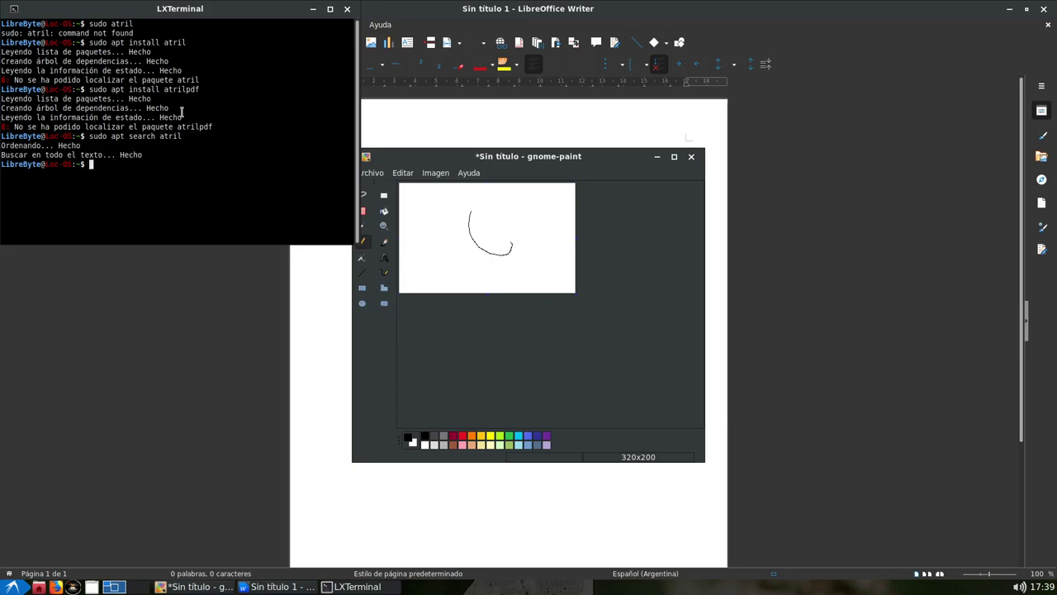
Refresh the package lists with 'sudo apt update' after the unprivileged attempt fails
text(apt update)
key(Return)
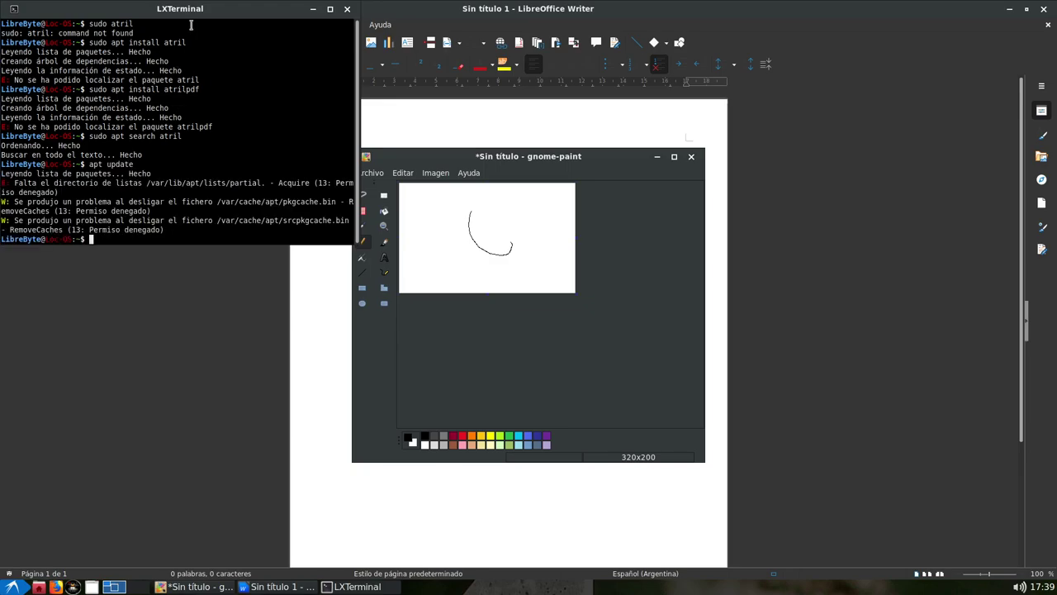
key(Up)
key(Home)
text(sudo)
key(Return)
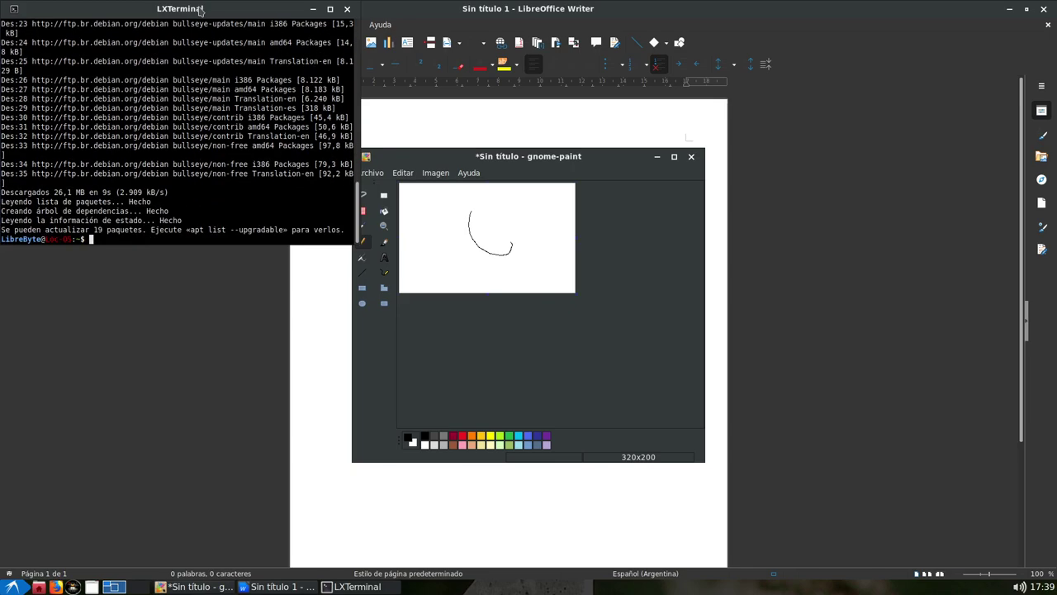
Rerun 'sudo apt search atril' to list atril 1.24.0-1, and maximize the terminal
key(Up)
key(Up)
key(Up)
key(Down)
key(Down)
key(BackSpace)
key(BackSpace)
key(BackSpace)
text(grade)
key(Up)
key(Up)
key(Return)
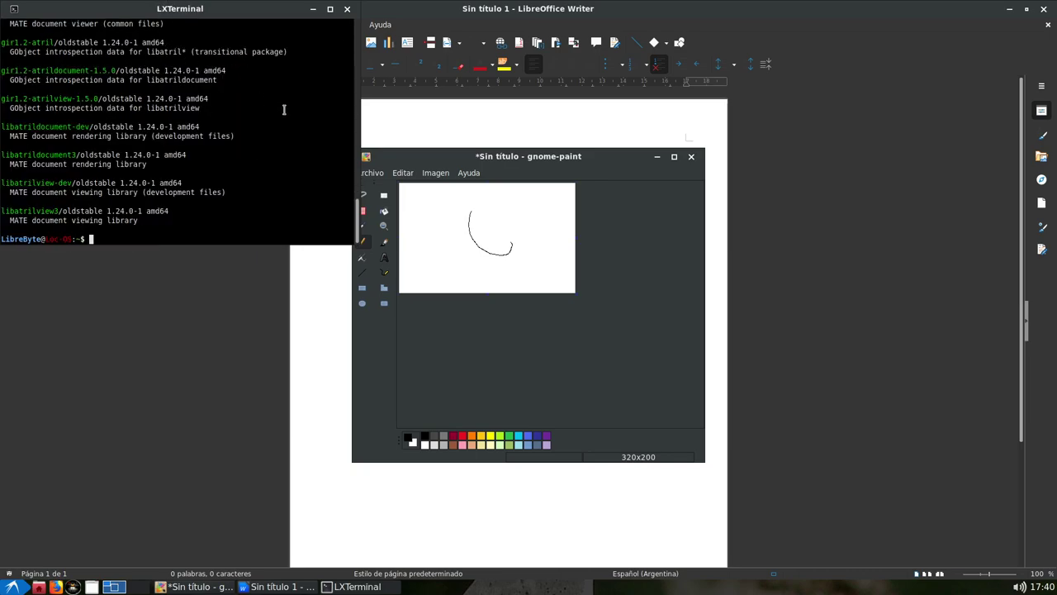
click(330, 9)
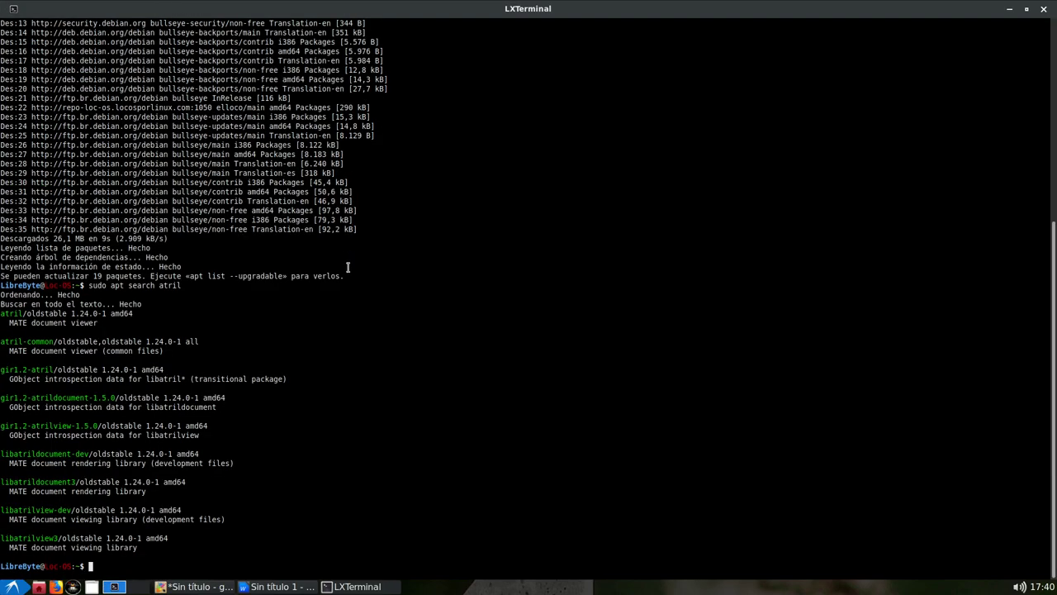
Run 'sudo apt install atril' and confirm, downloading its 13 packages (10.4 MB)
double_click(12, 317)
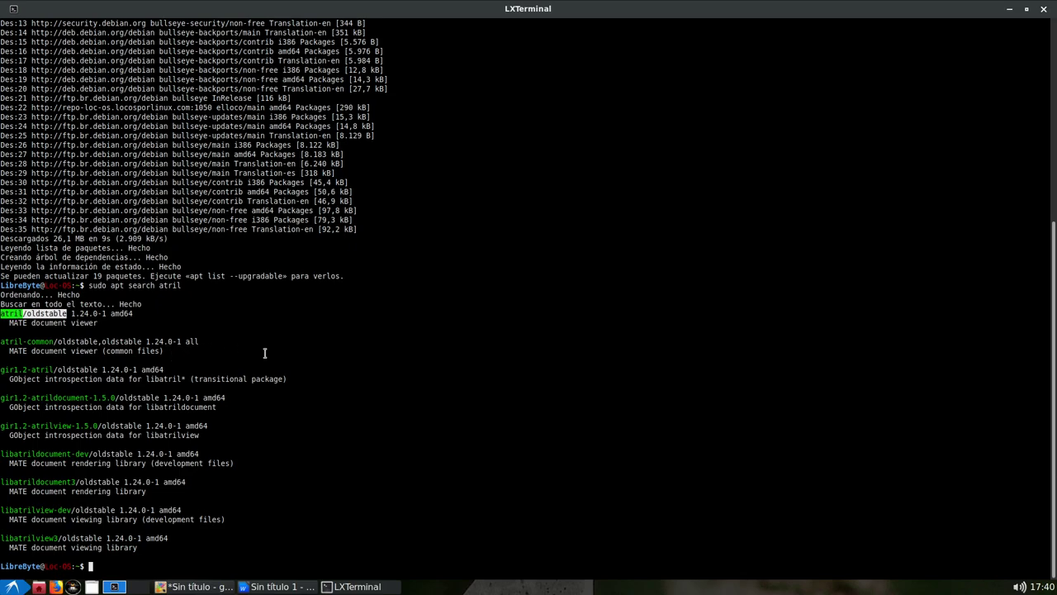
key(Up)
key(Left)
key(Left)
key(Left)
key(Left)
key(Left)
key(Left)
key(Left)
key(Left)
key(Left)
key(Left)
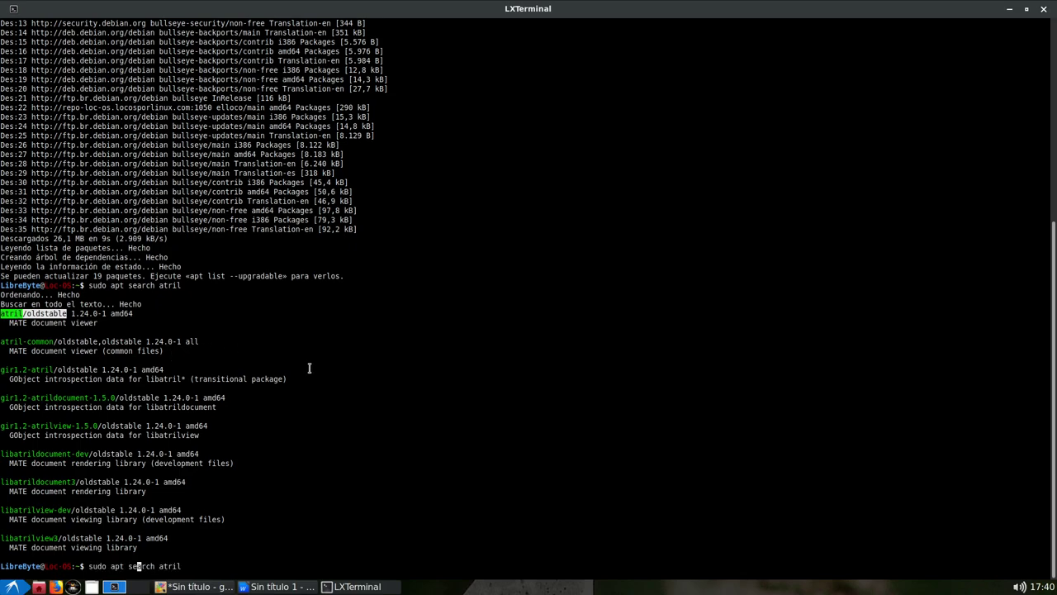
key(Delete)
key(Delete)
key(Delete)
key(Delete)
key(BackSpace)
key(BackSpace)
text(install)
key(Return)
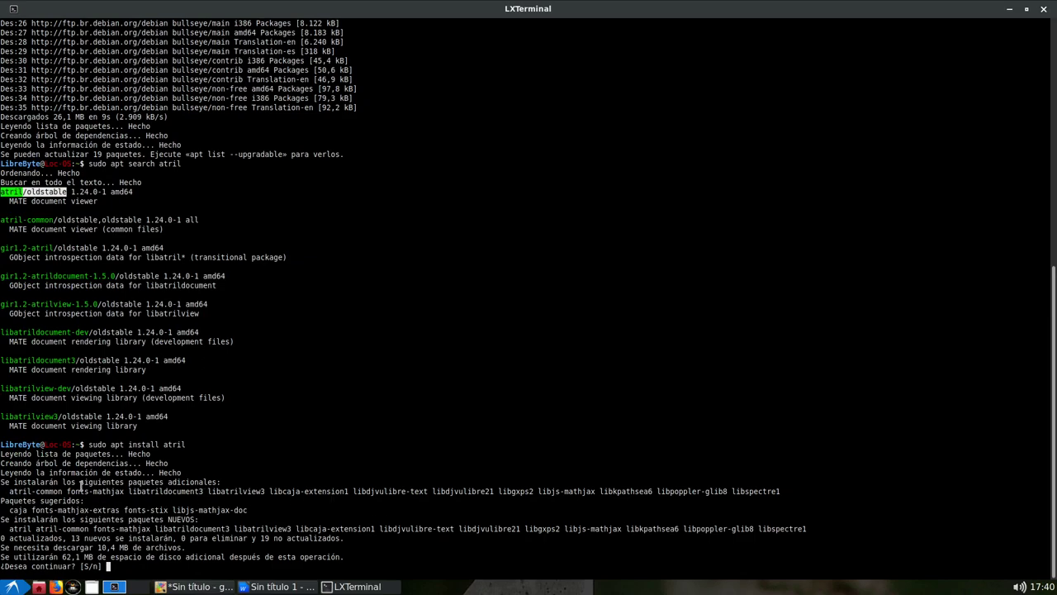
click(668, 429)
key(Return)
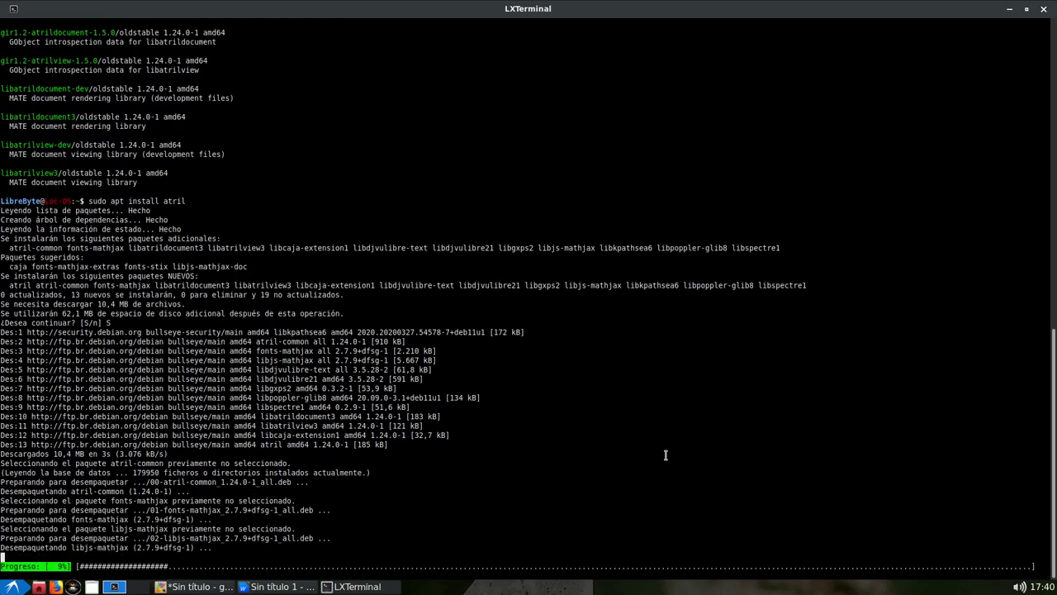
click(12, 586)
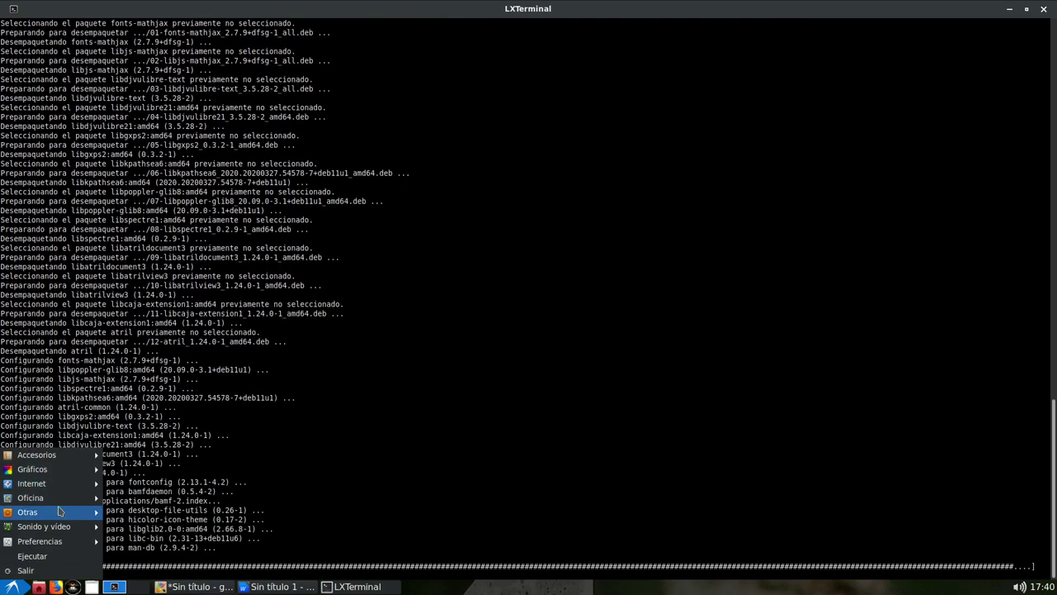
click(243, 501)
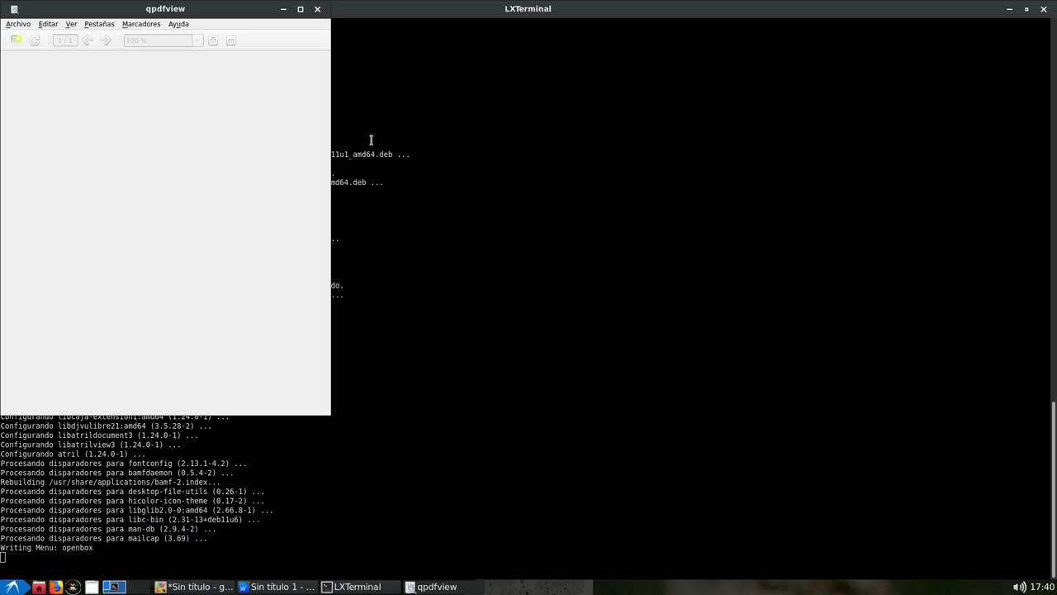
click(178, 24)
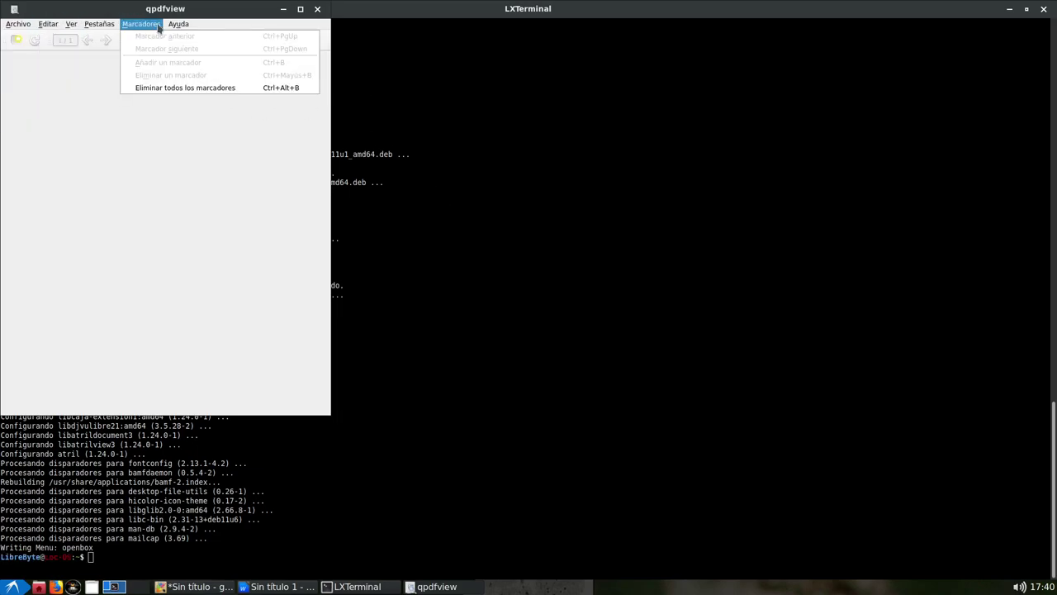
click(247, 156)
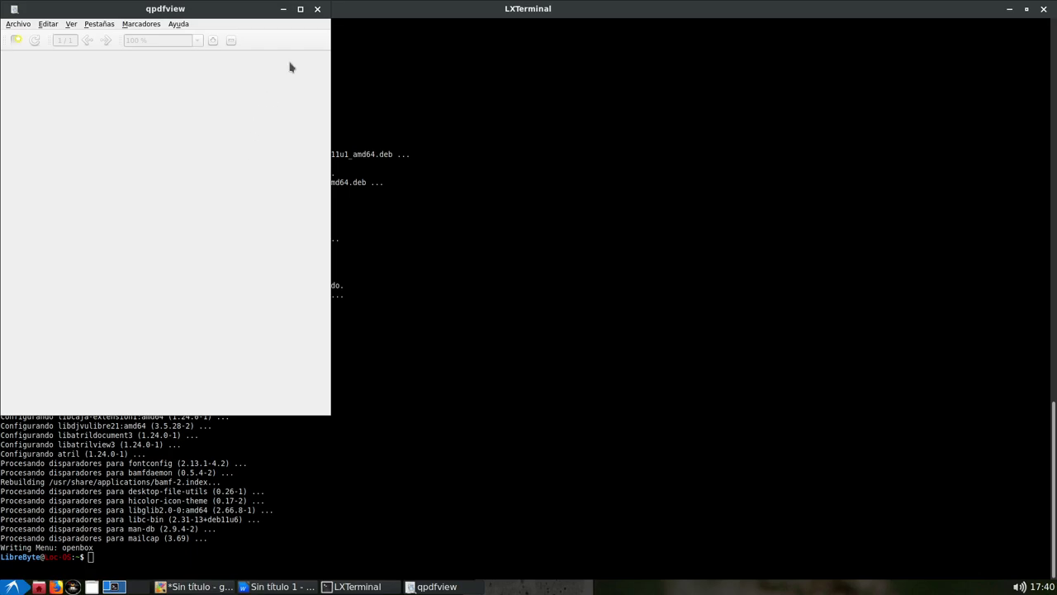
click(317, 9)
click(13, 587)
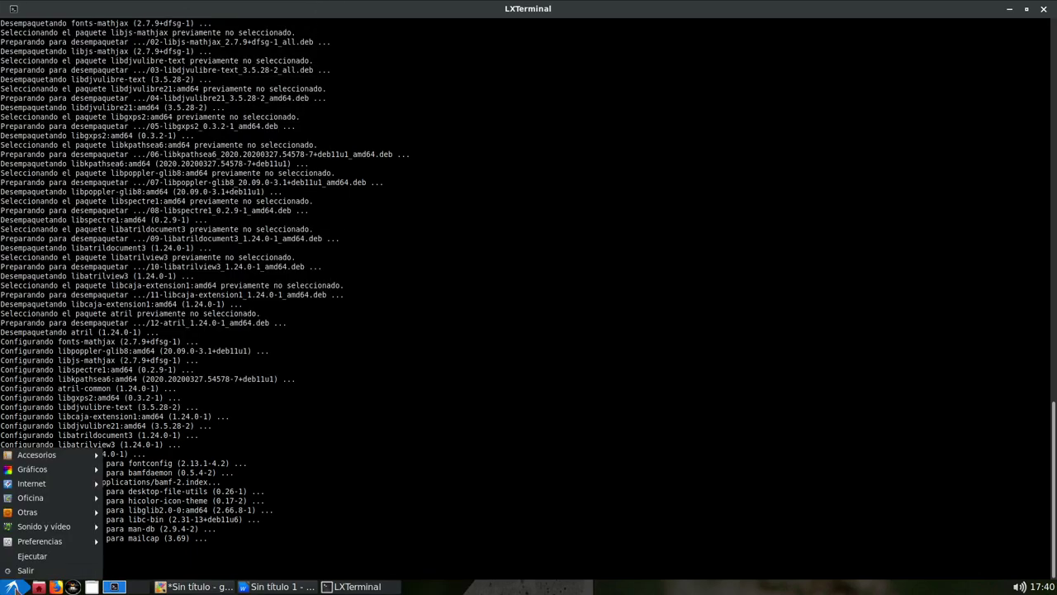
mouse_move(55, 496)
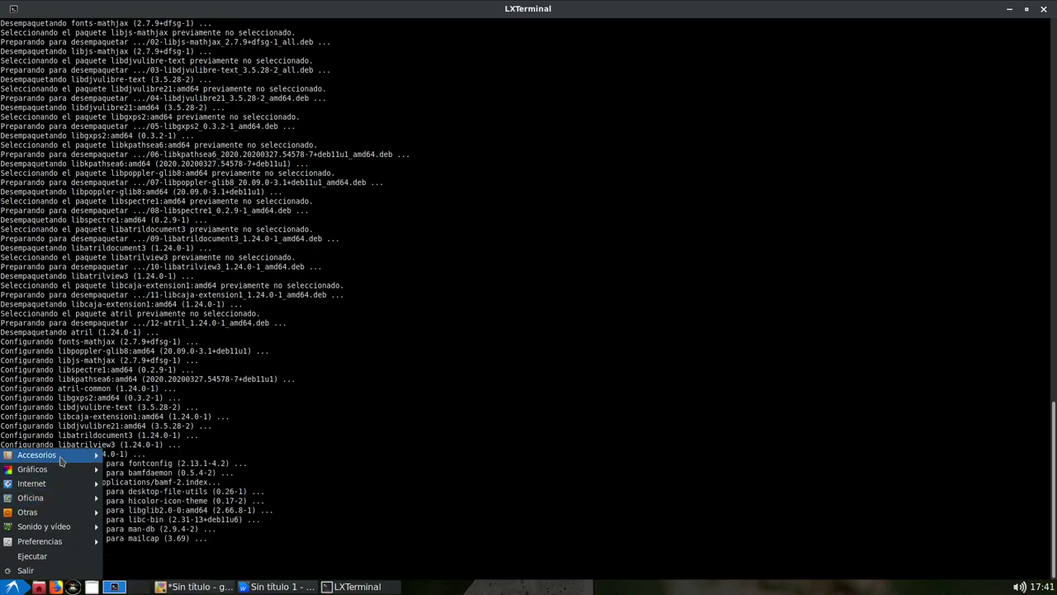
mouse_move(60, 460)
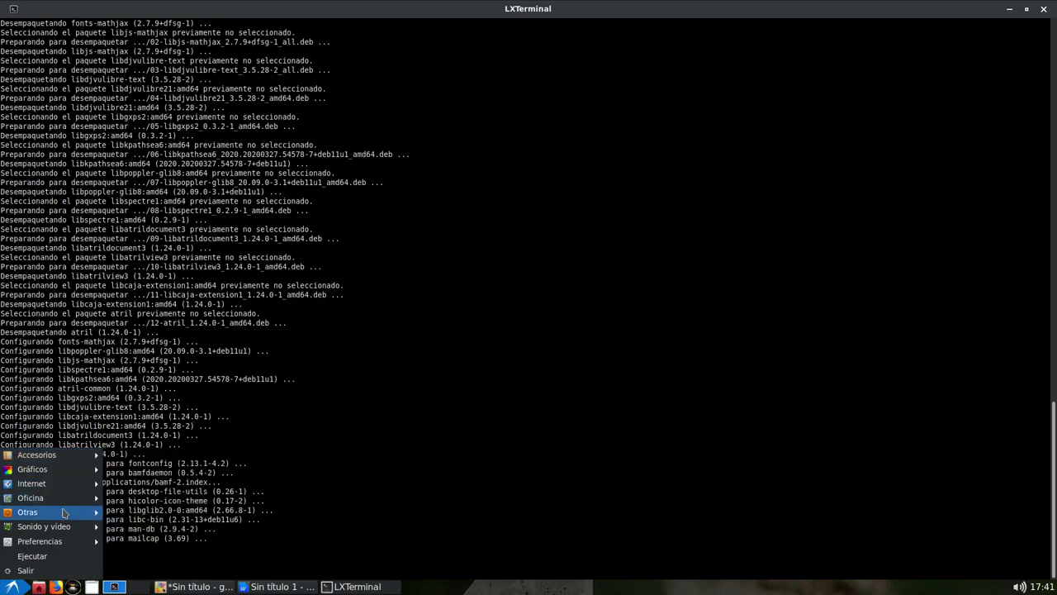
mouse_move(61, 518)
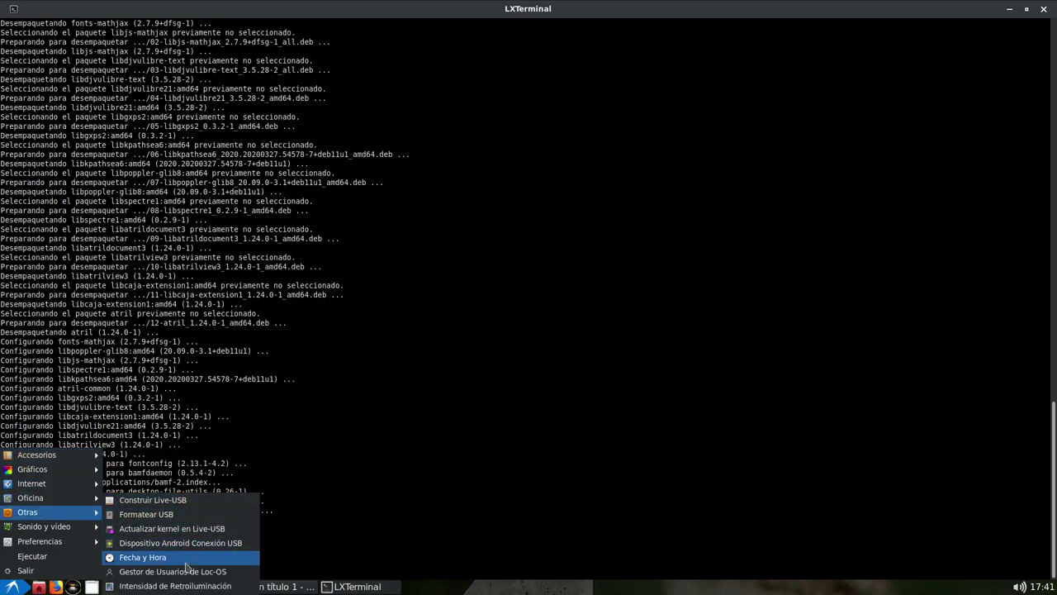
mouse_move(49, 541)
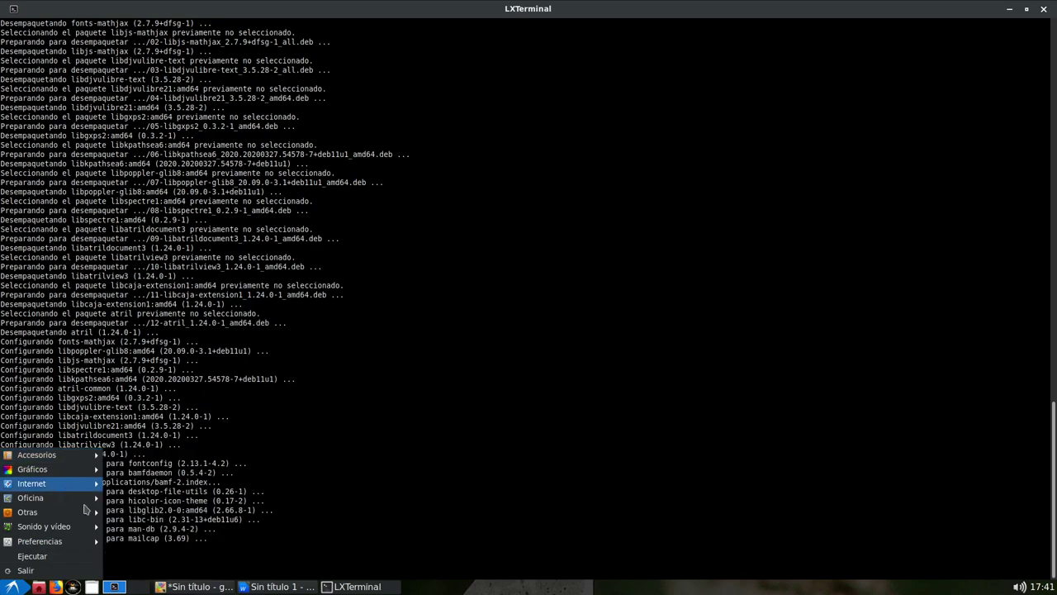
click(471, 419)
key(alt+F2)
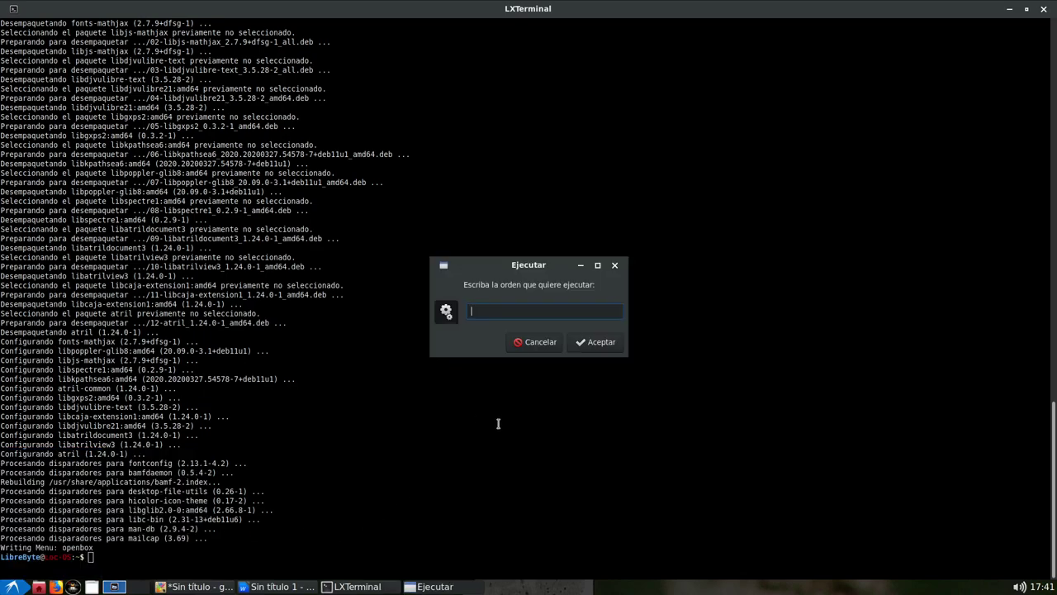
text(atril)
key(Down)
key(Down)
key(Down)
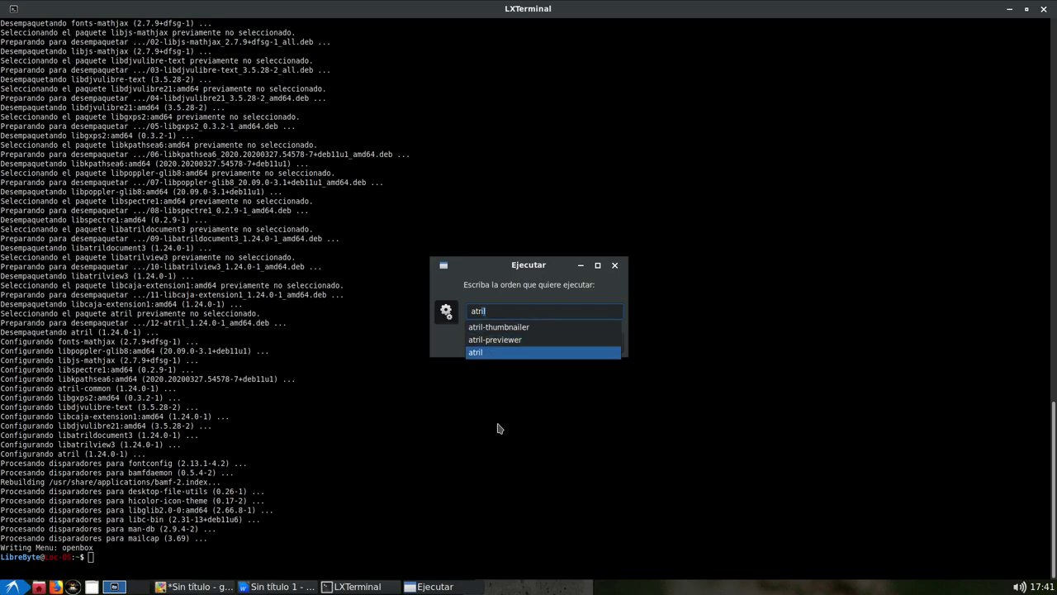
key(Return)
key(Return)
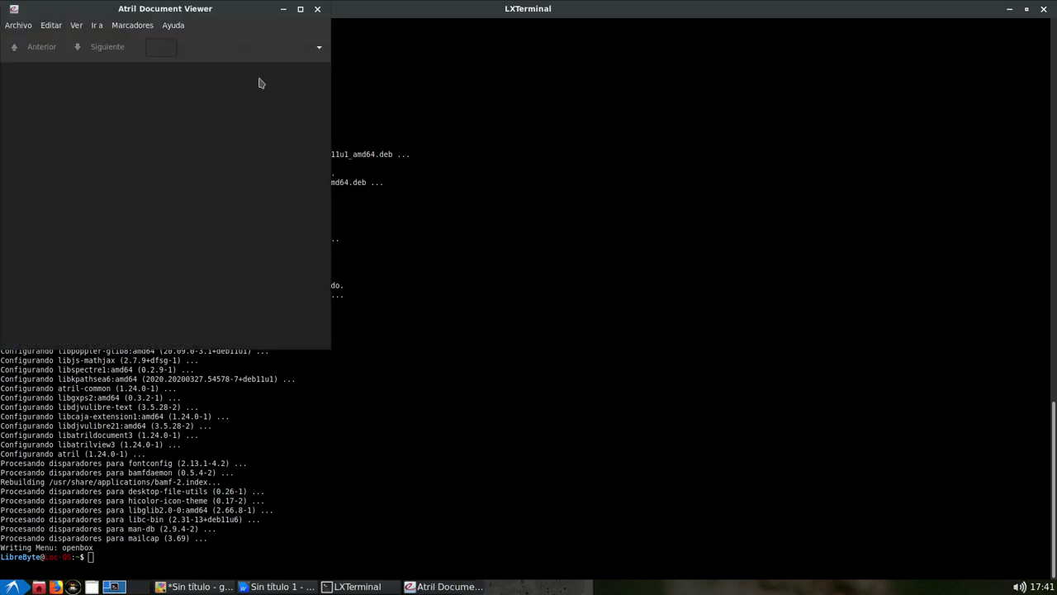
click(14, 27)
click(23, 39)
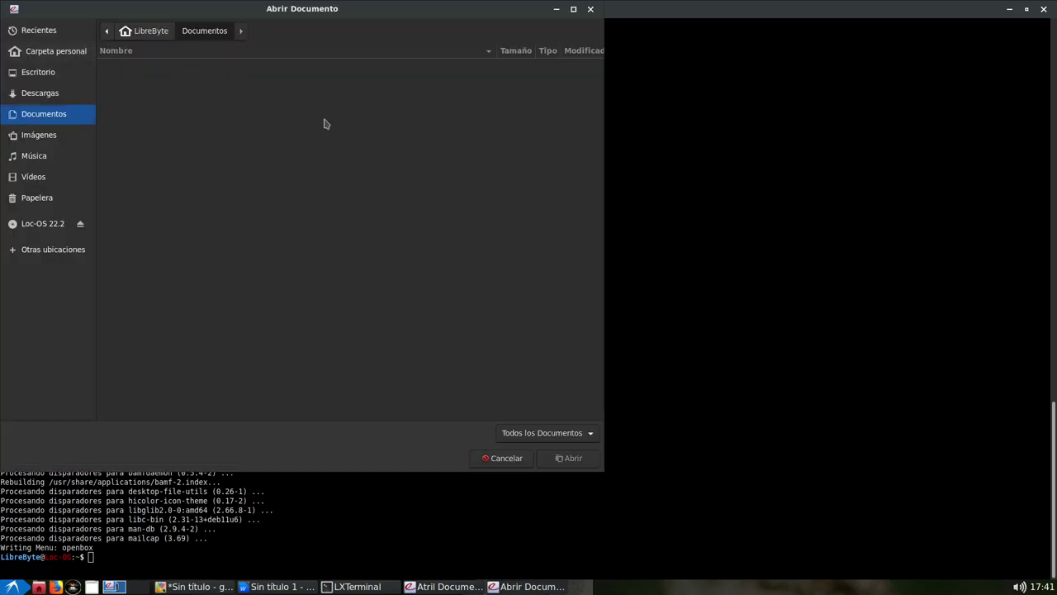
click(591, 9)
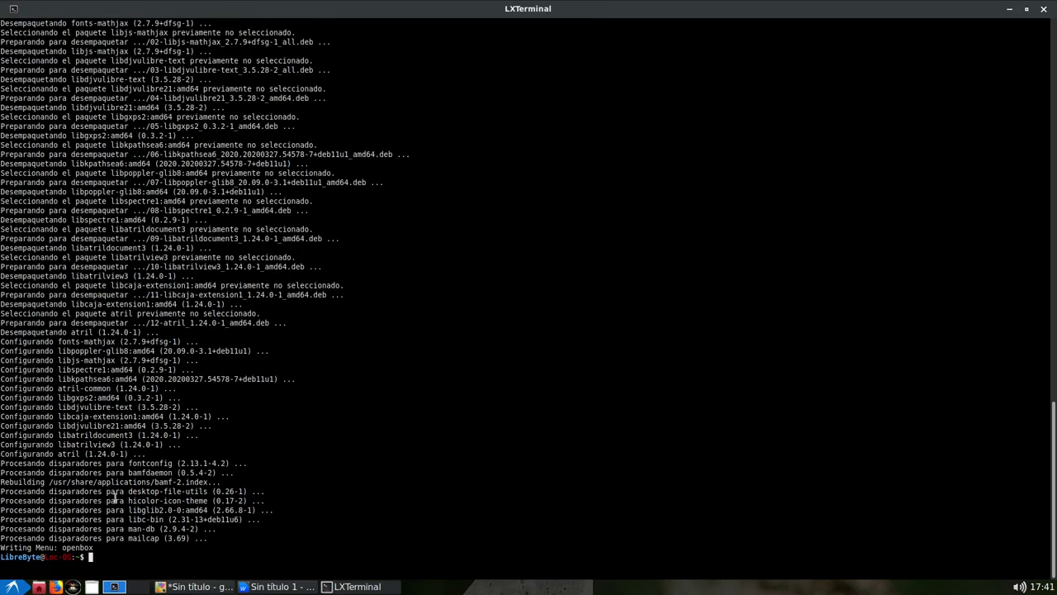
click(12, 587)
Browse the start menu's Otras submenu, close it, then switch through gnome-paint to the Writer window
mouse_move(52, 484)
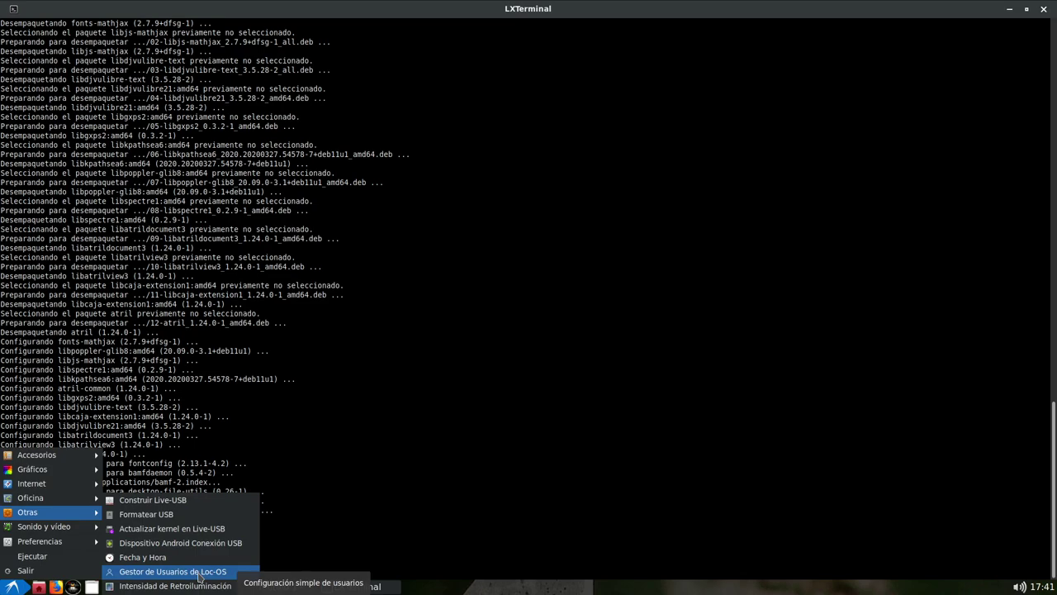
click(199, 576)
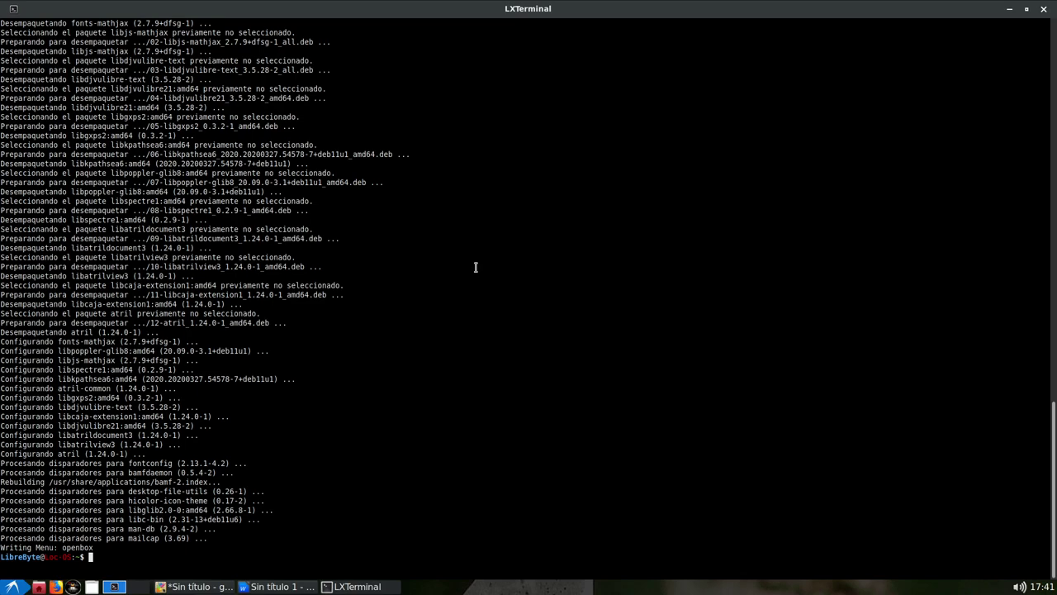
key(alt+Tab)
key(alt+Tab)
key(alt+Tab)
key(alt+Tab)
key(alt+Tab)
key(alt+Tab)
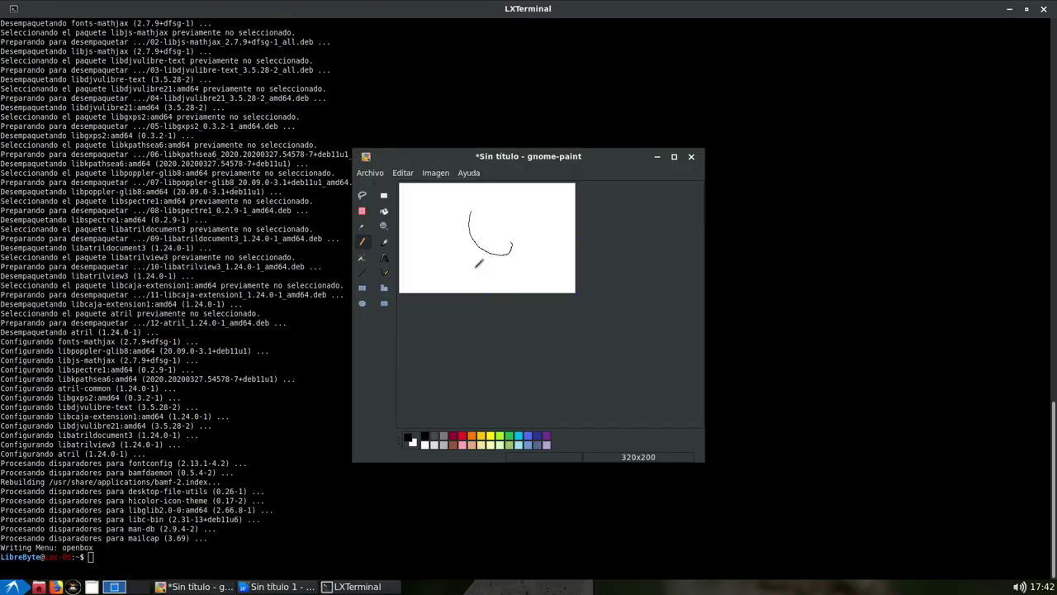
key(alt+Tab)
key(alt+Tab)
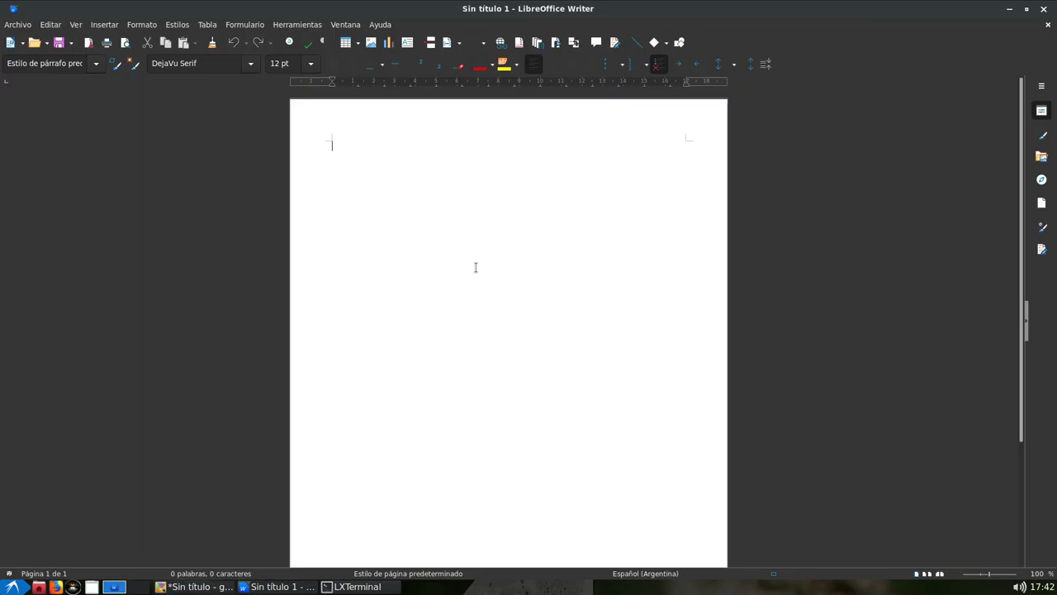
click(12, 586)
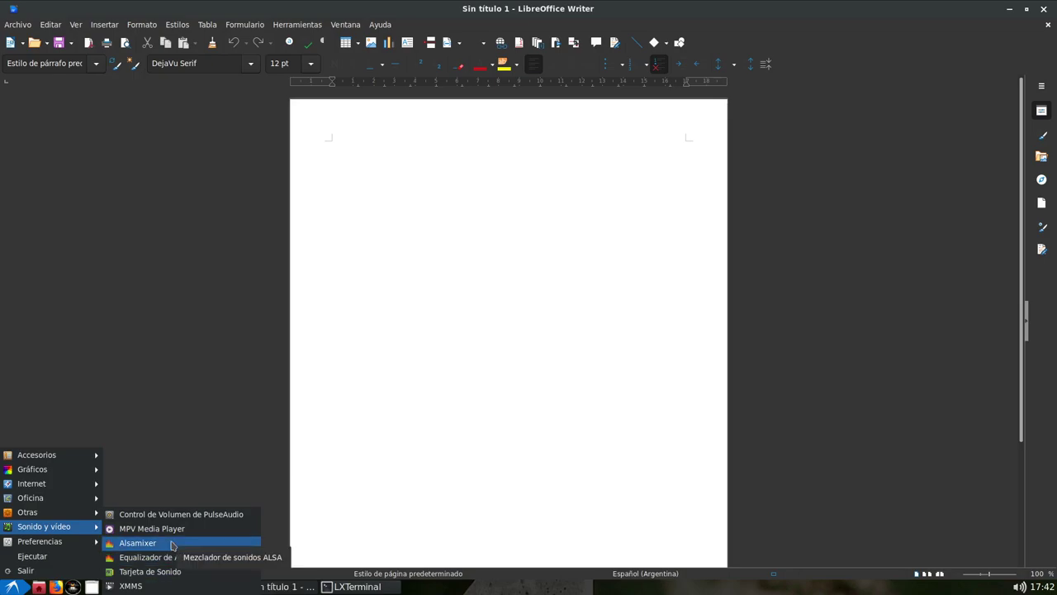
Launch the XMMS music player, then reopen the start menu at Preferencias
click(145, 587)
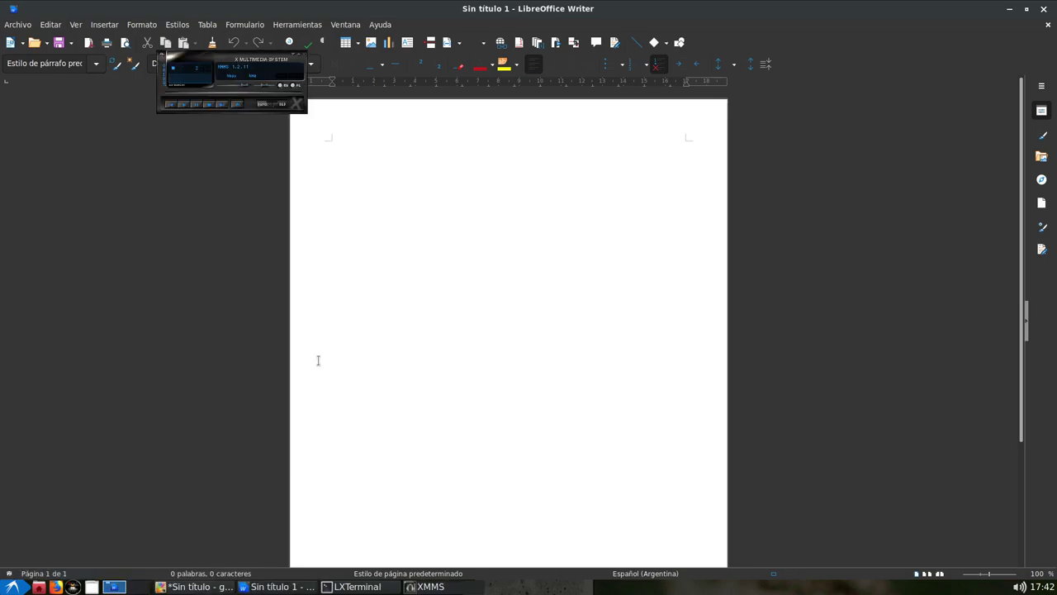
click(12, 586)
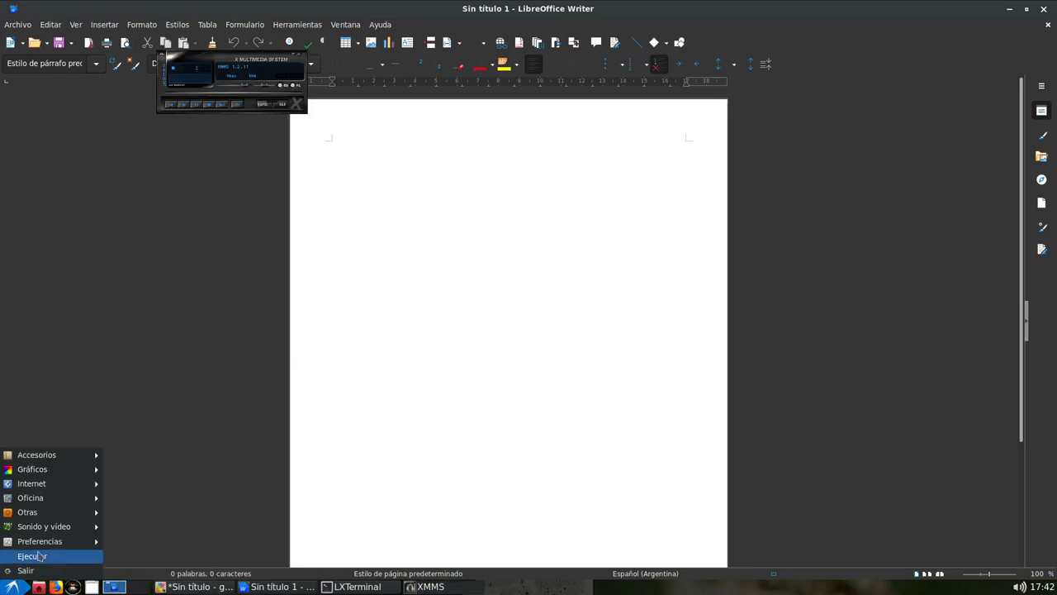
mouse_move(58, 547)
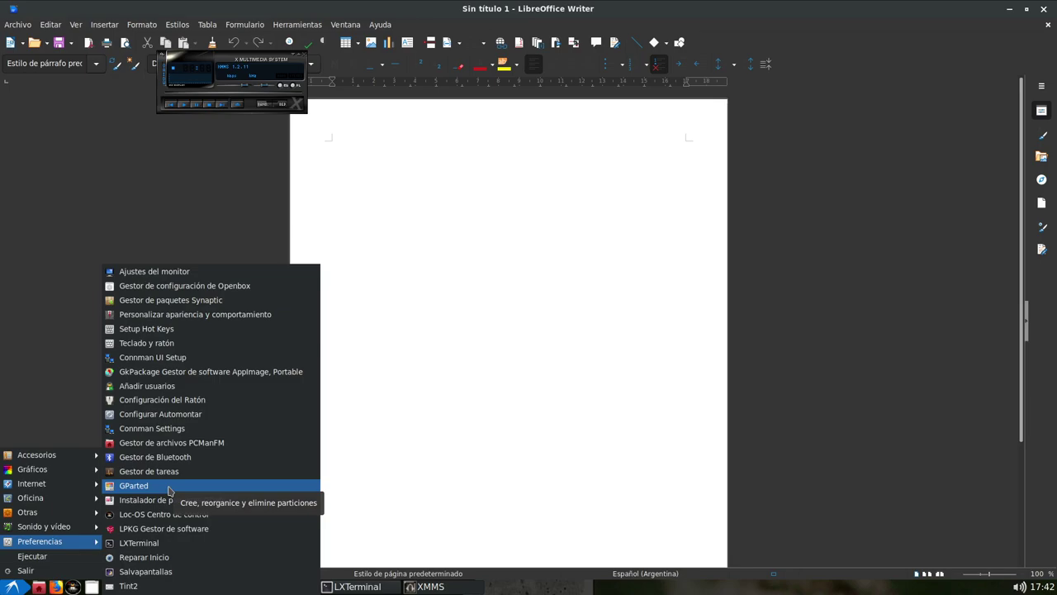
Launch Gestor de tareas, move it to the right, and sort processes by RSS then Memoria
click(174, 472)
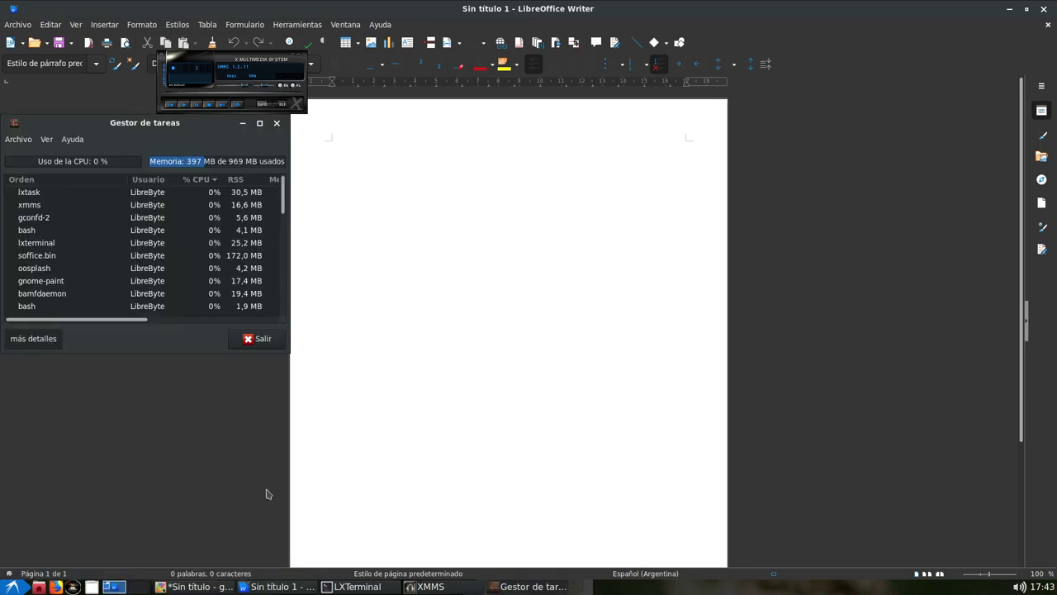
drag(231, 128, 851, 207)
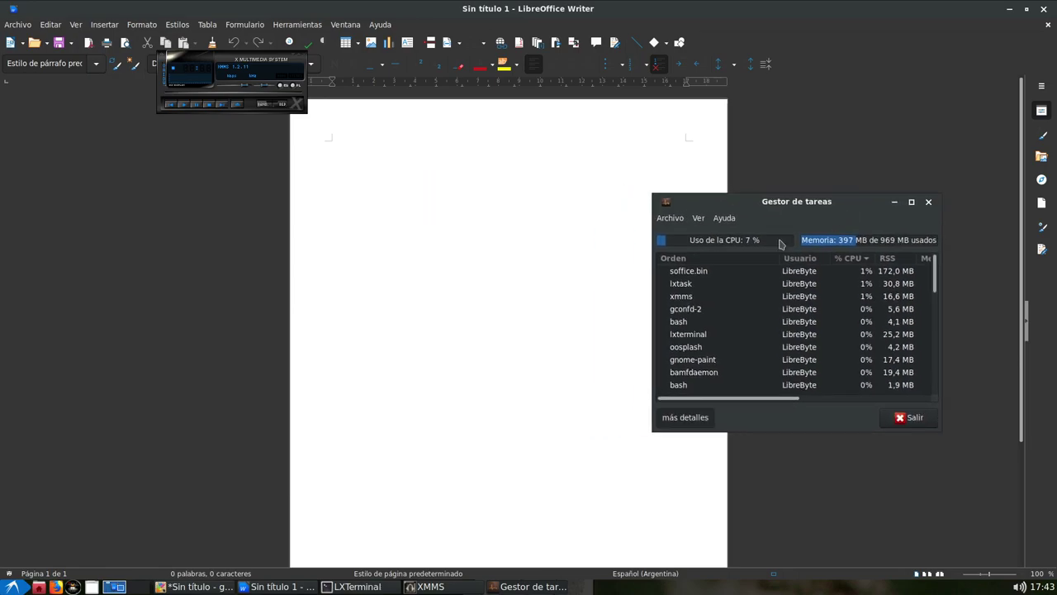
key(alt+Tab)
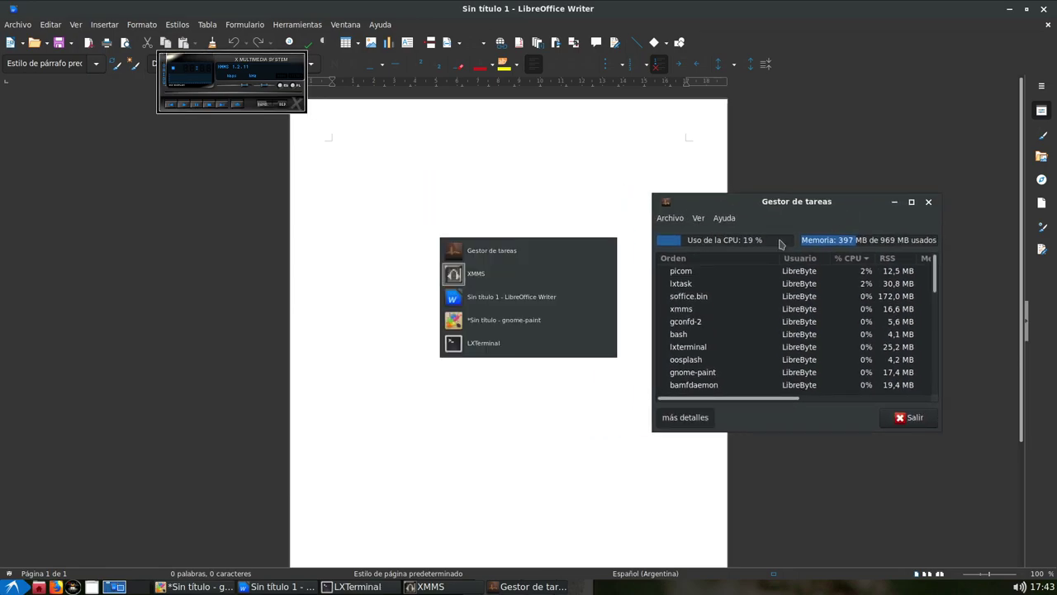
key(Tab)
key(Tab)
key(Tab)
key(Tab)
key(Tab)
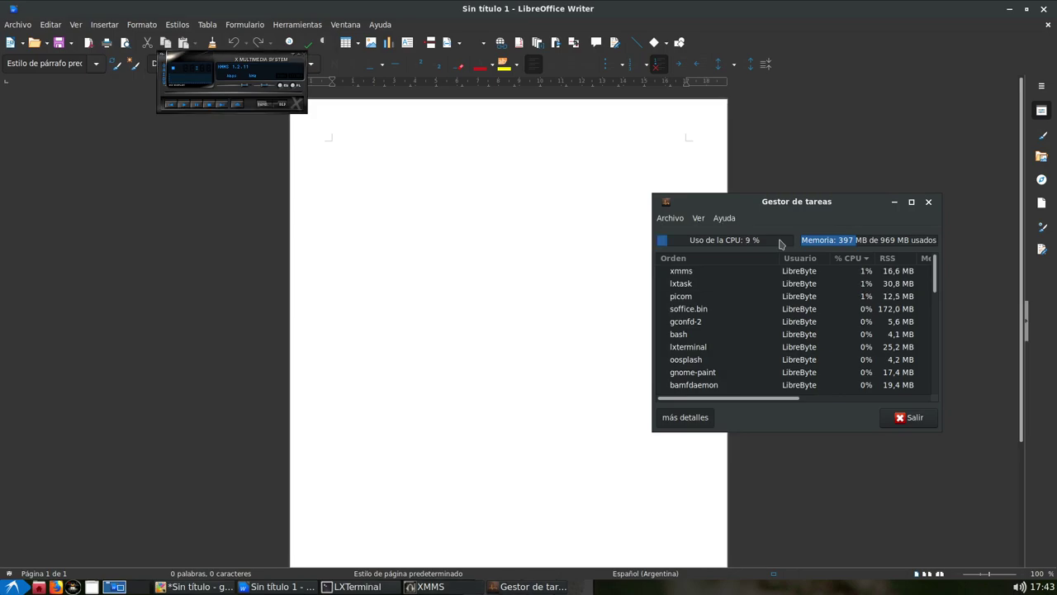
drag(795, 203, 800, 182)
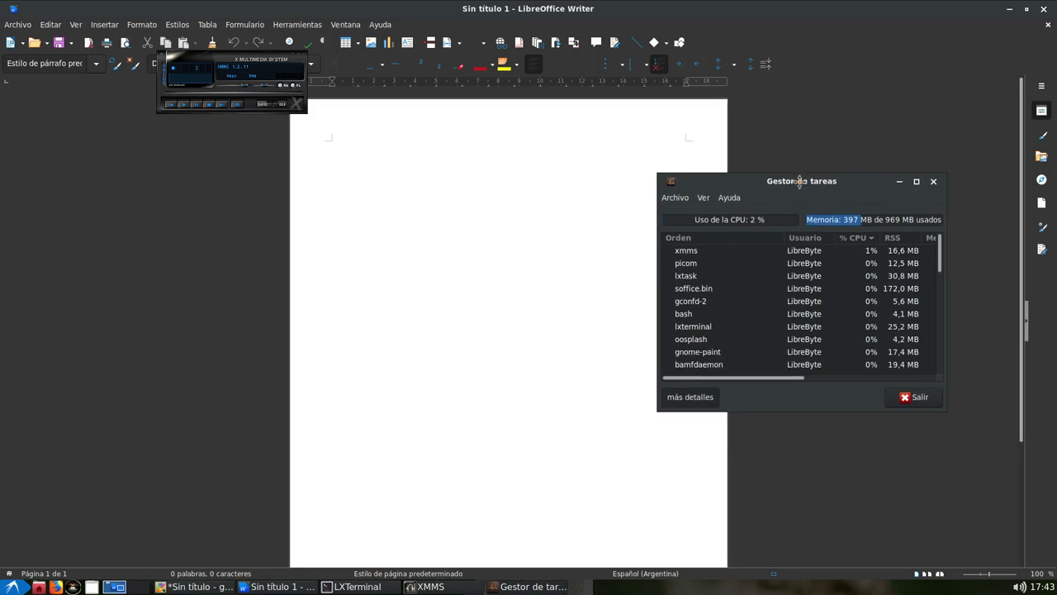
click(893, 237)
click(930, 237)
key(alt+Tab)
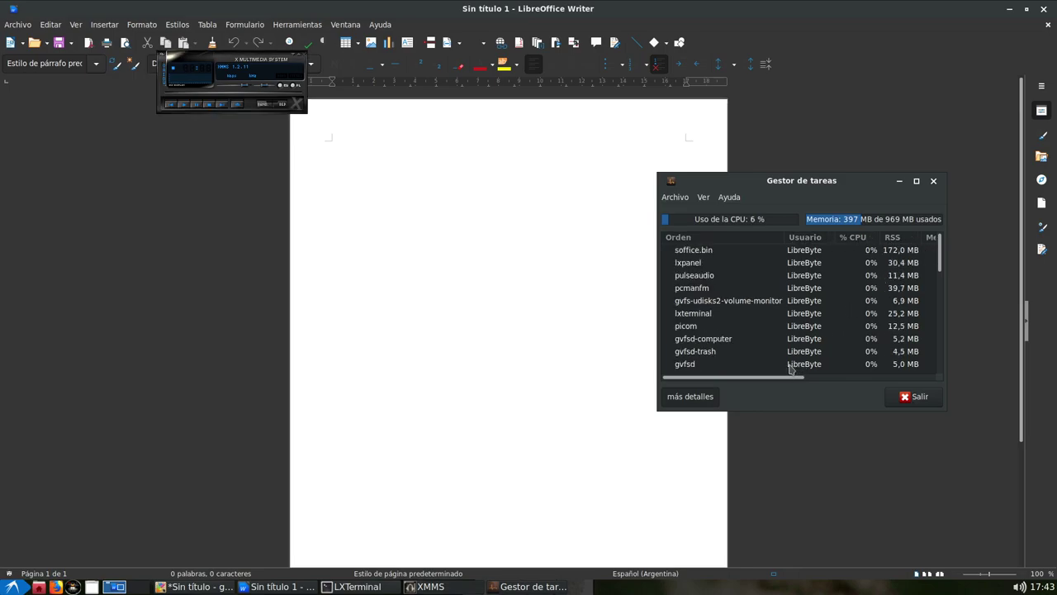
Bring up the start menu's Preferencias submenu
click(12, 586)
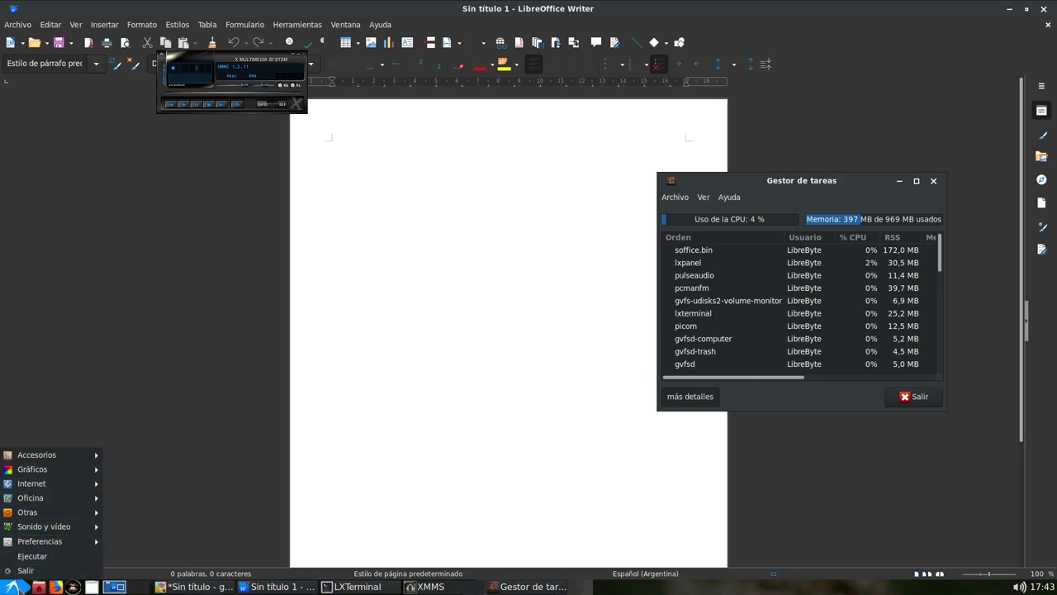
mouse_move(70, 499)
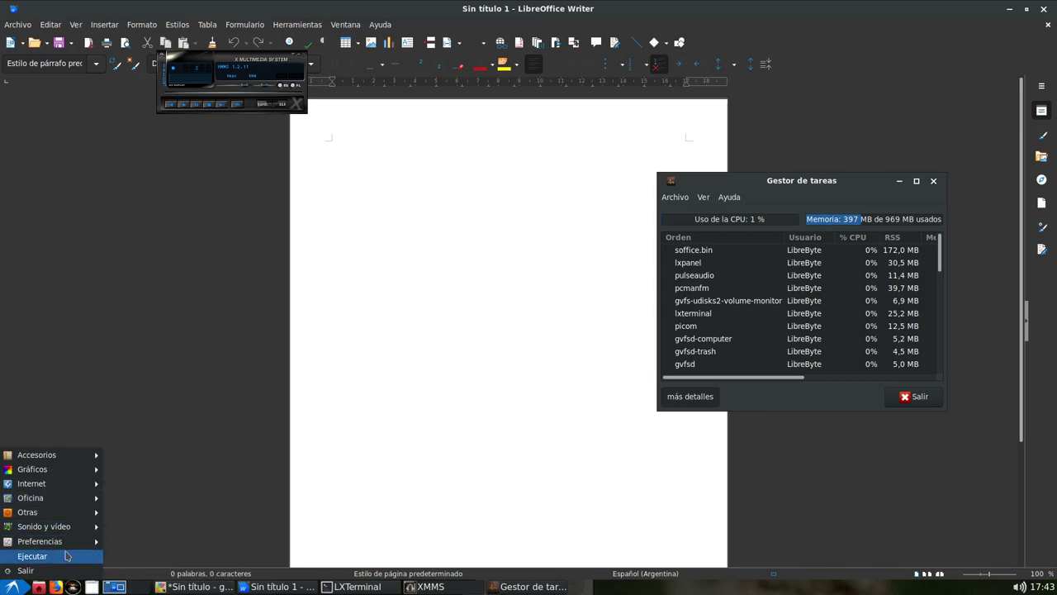
mouse_move(71, 545)
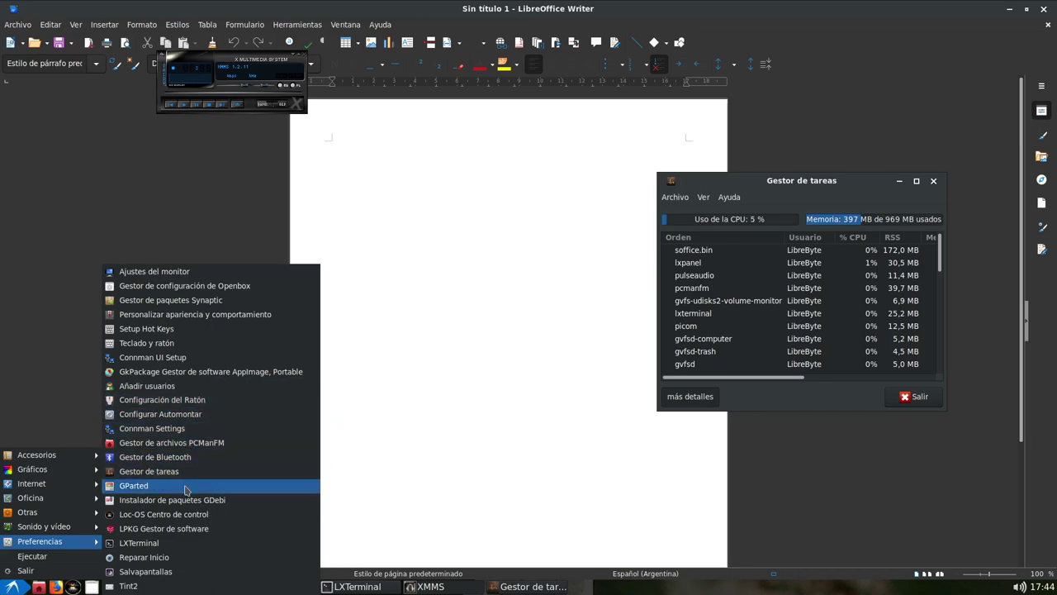
Launch LPKG Gestor de software and authenticate with the root password
click(195, 531)
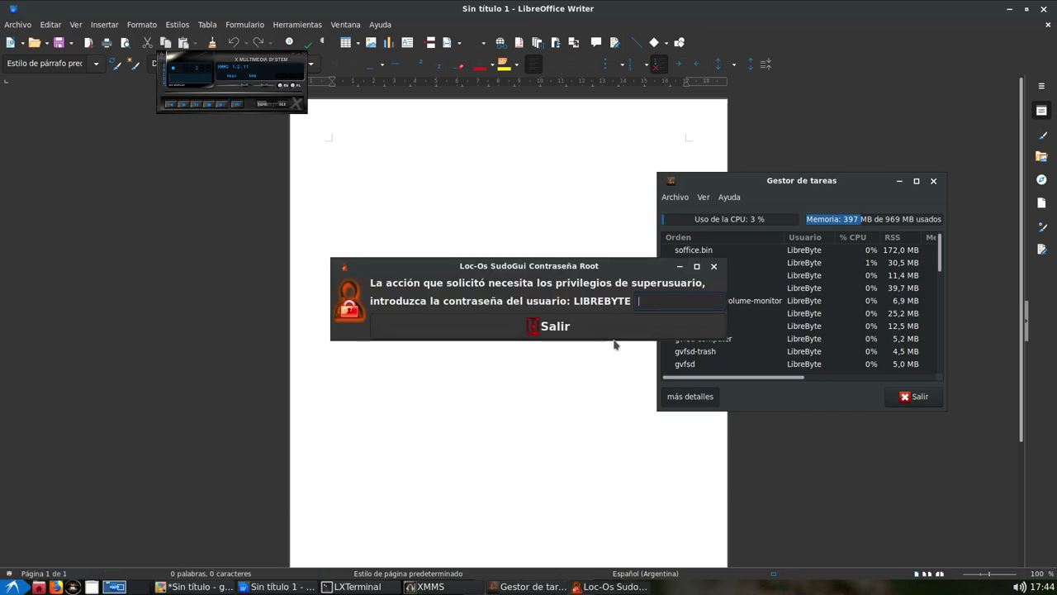
text(•••)
key(BackSpace)
key(BackSpace)
key(BackSpace)
text(•••)
key(Return)
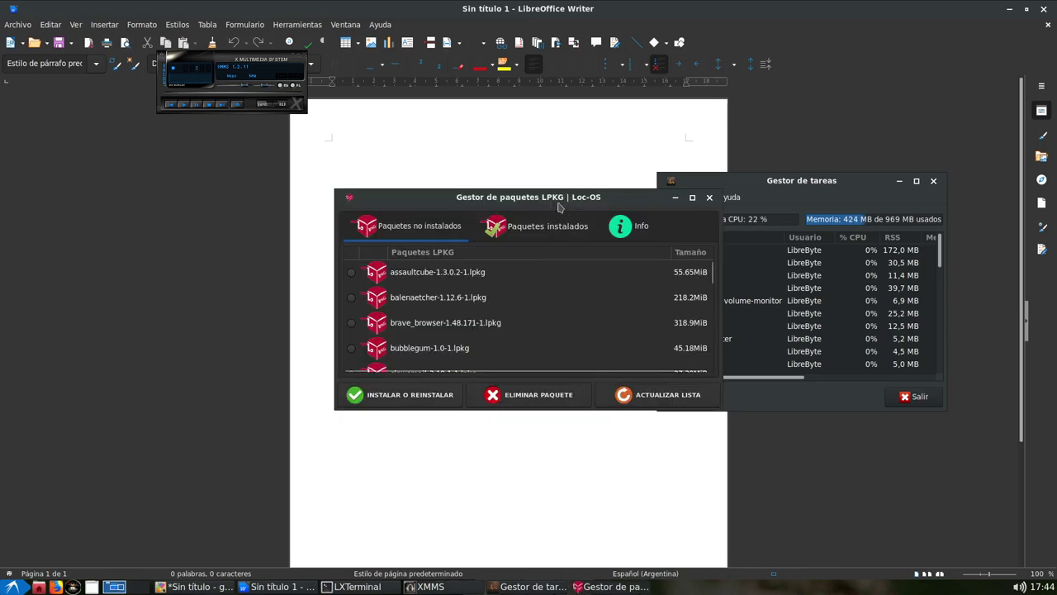
Reposition the LPKG window over Writer and make it taller to list more packages
drag(544, 204, 510, 177)
click(613, 387)
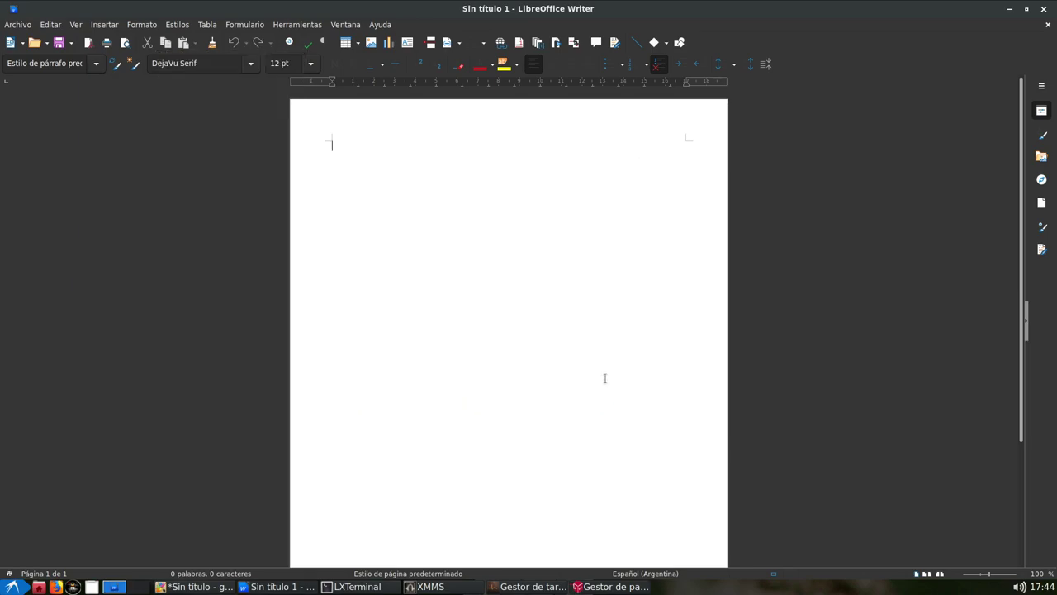
key(alt+Tab)
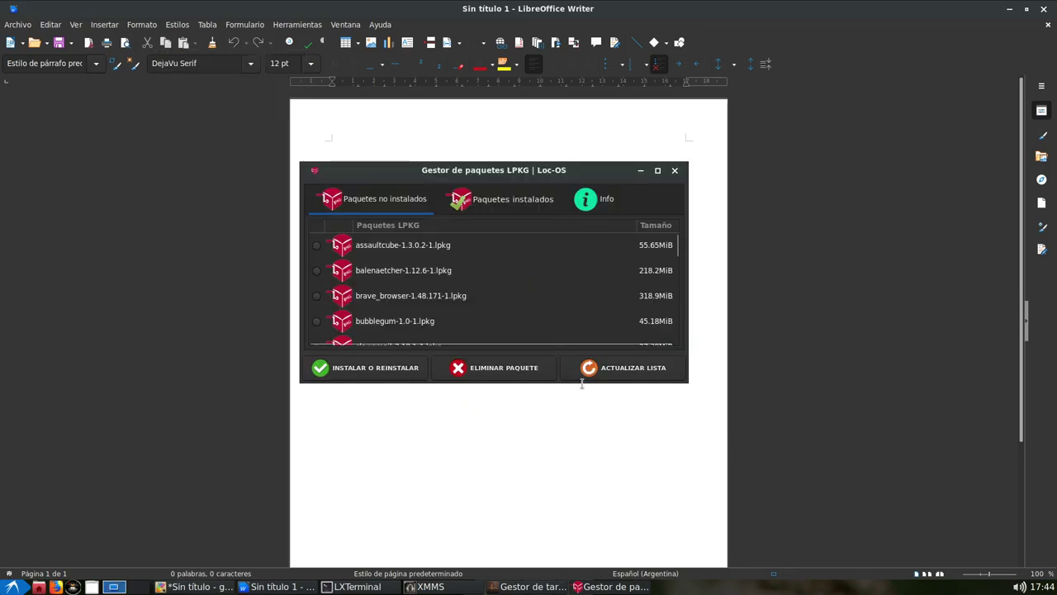
click(582, 383)
key(alt+Tab)
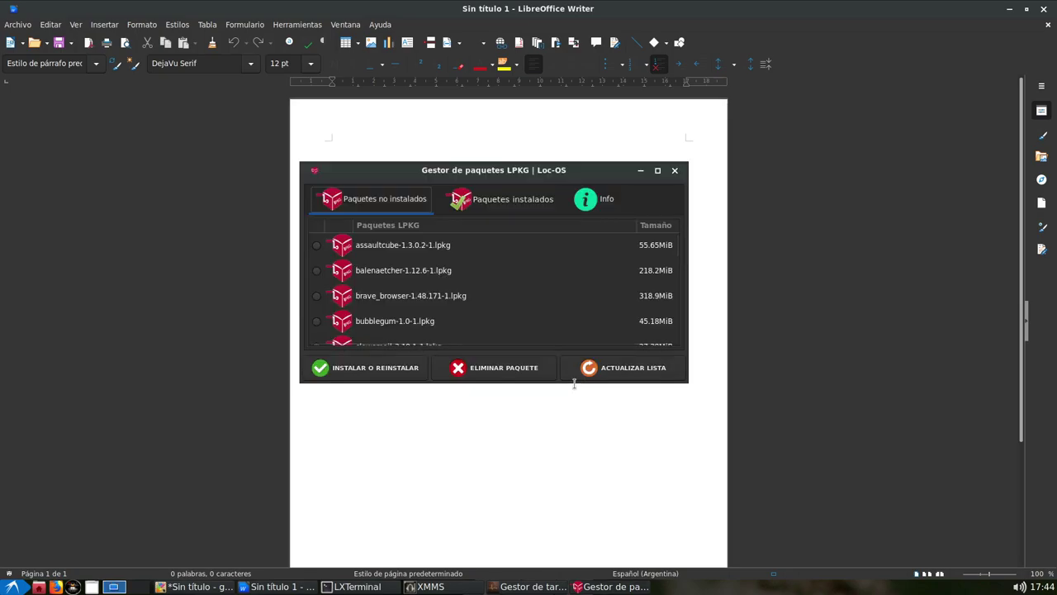
drag(575, 385, 568, 541)
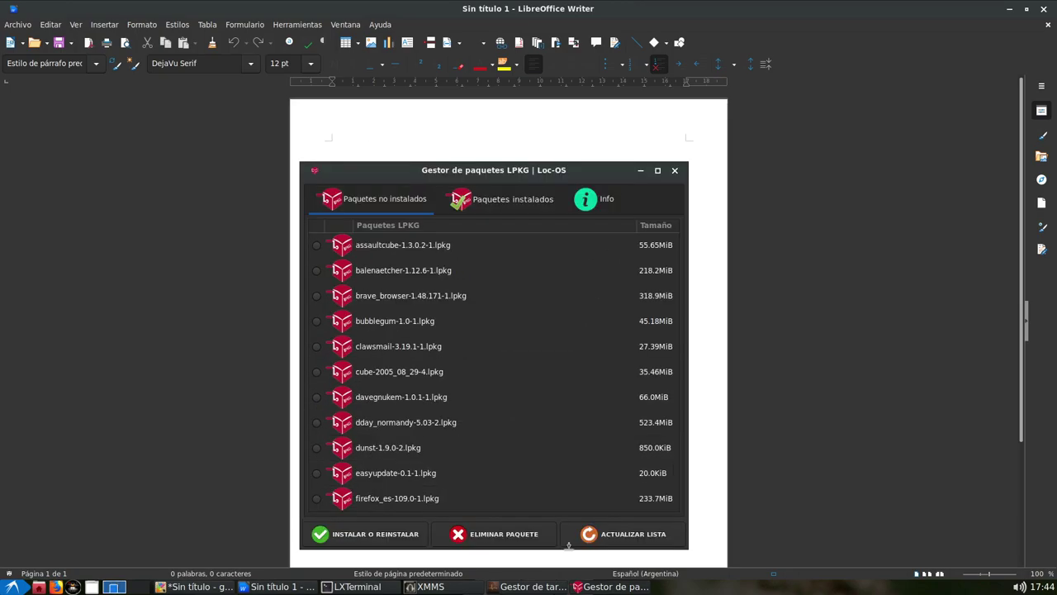
drag(586, 173, 561, 129)
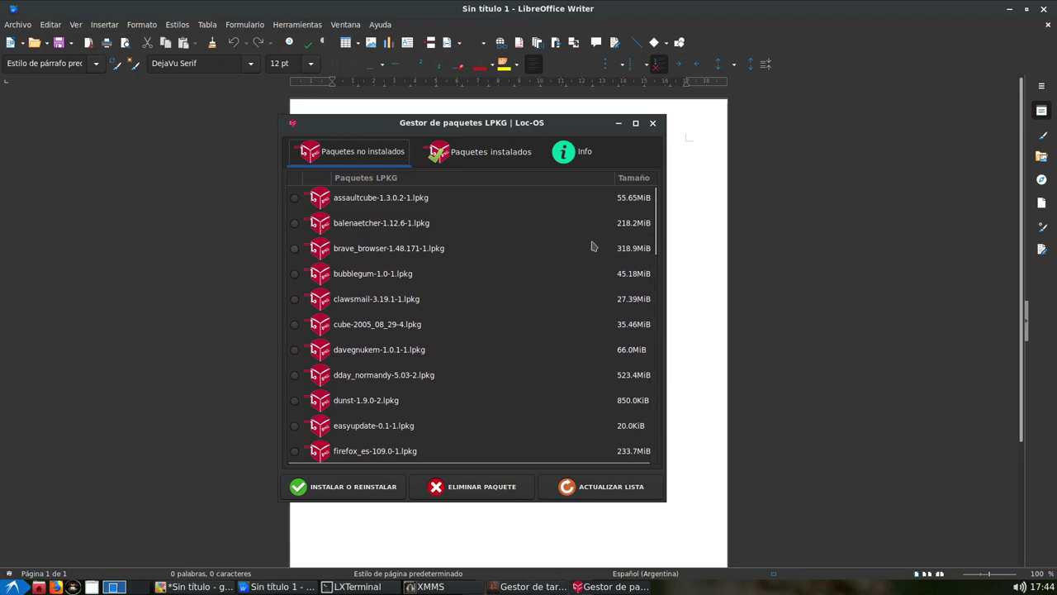
Browse the available package list and select the geany package
scroll(472, 264, down, 5)
scroll(472, 264, down, 10)
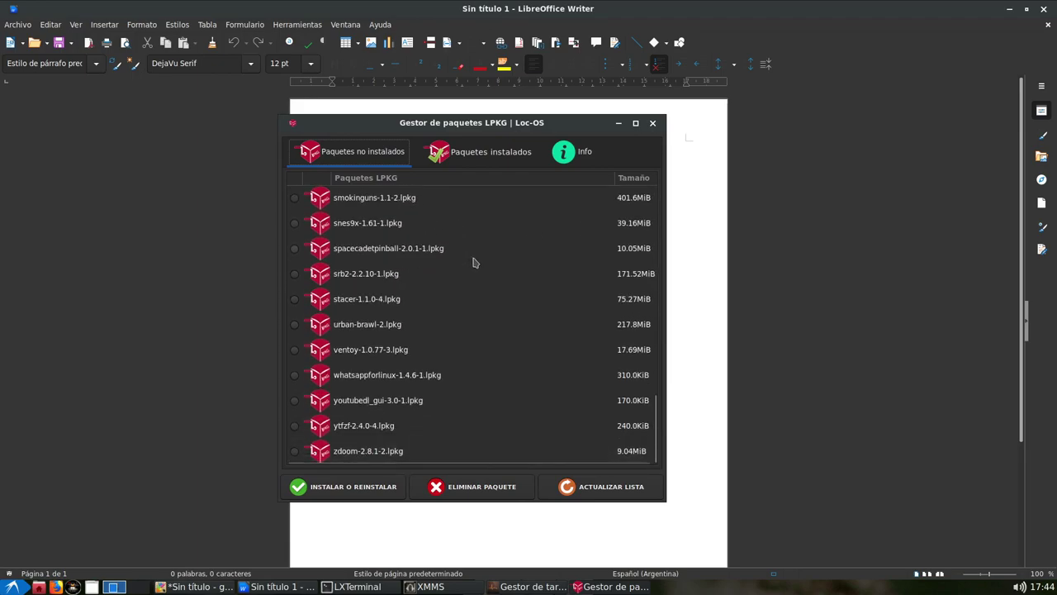
scroll(473, 263, up, 12)
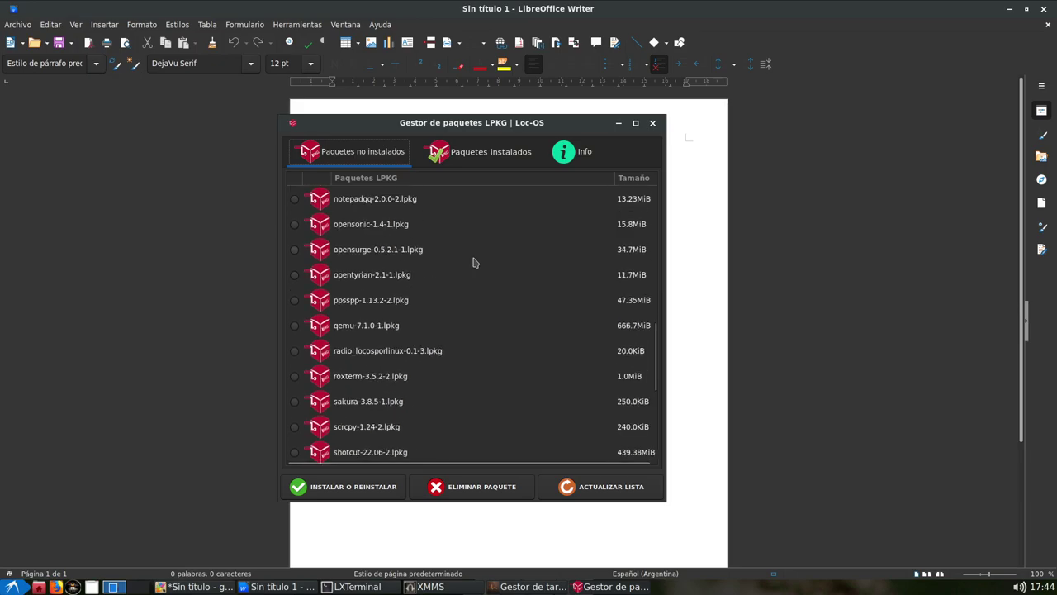
scroll(473, 263, up, 3)
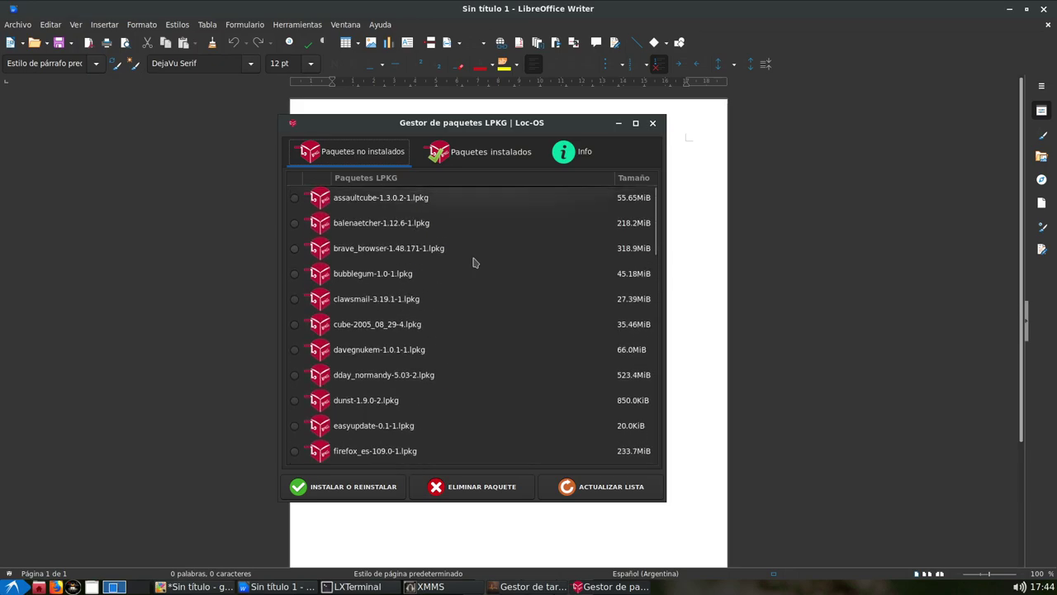
scroll(473, 262, down, 3)
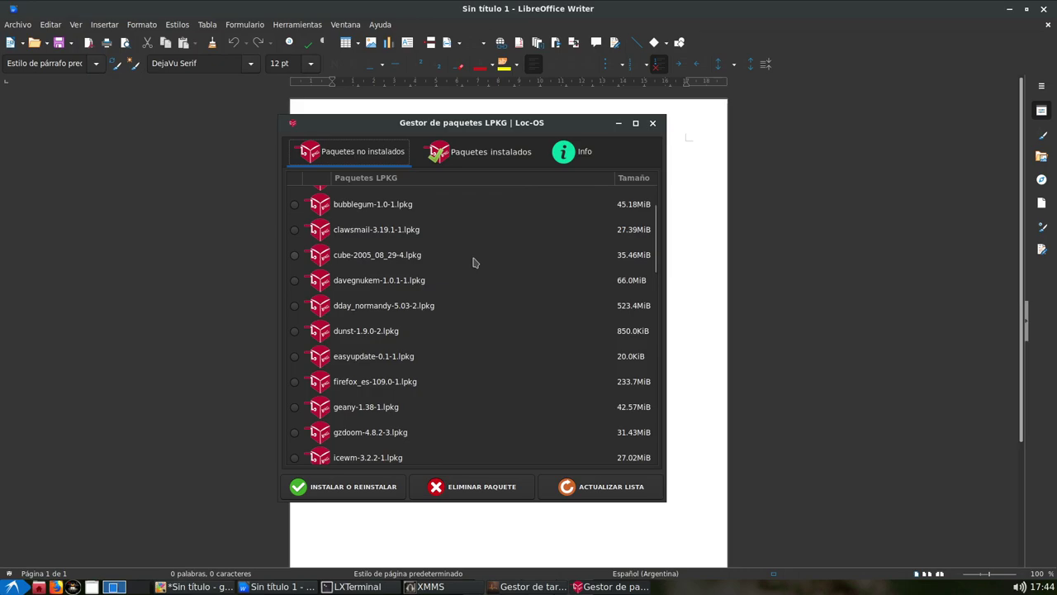
scroll(473, 263, down, 1)
scroll(475, 263, down, 2)
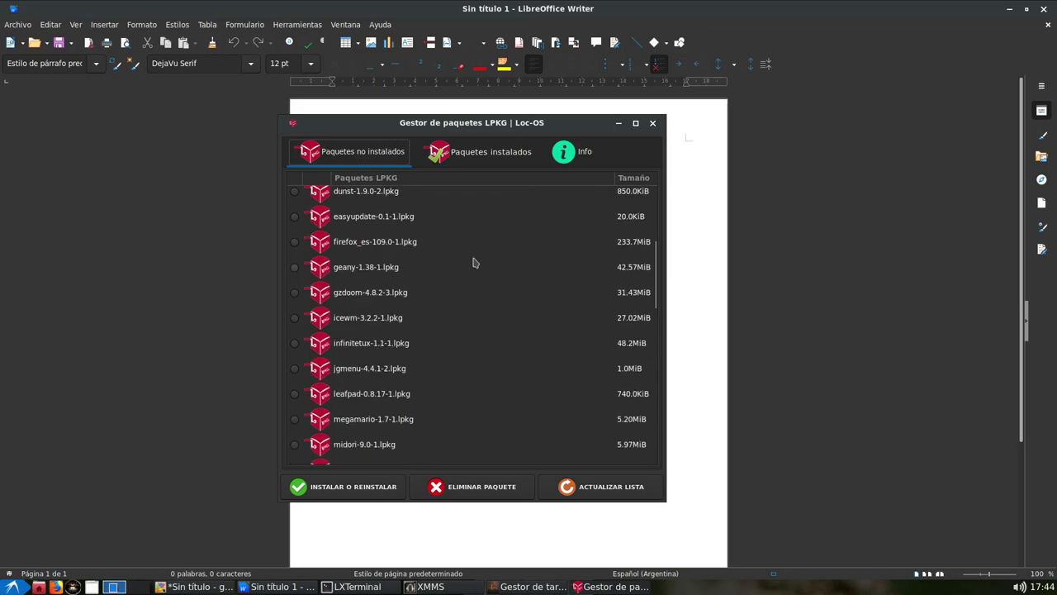
click(427, 276)
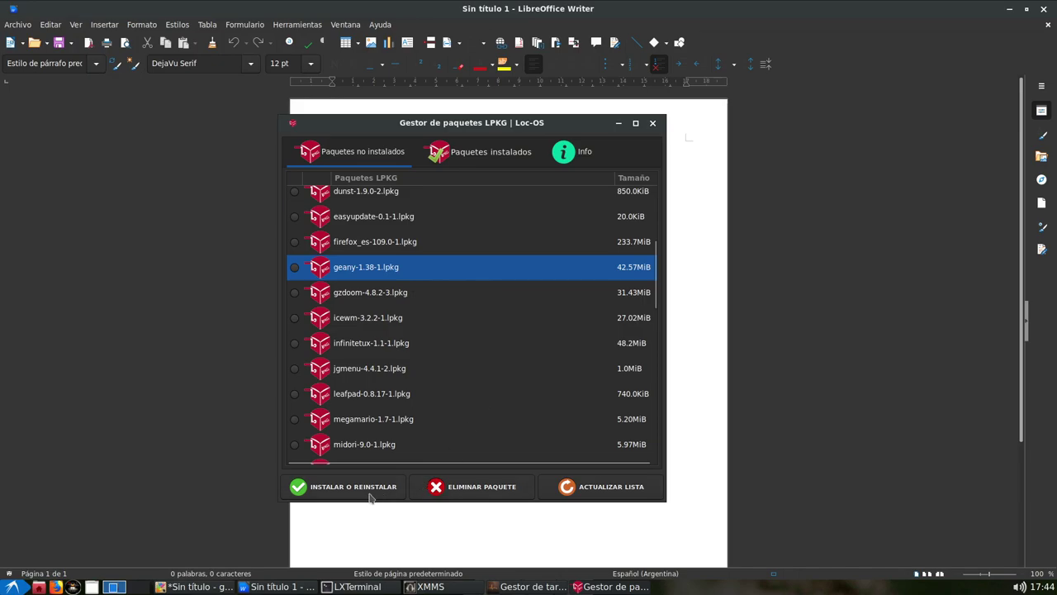
key(alt+F4)
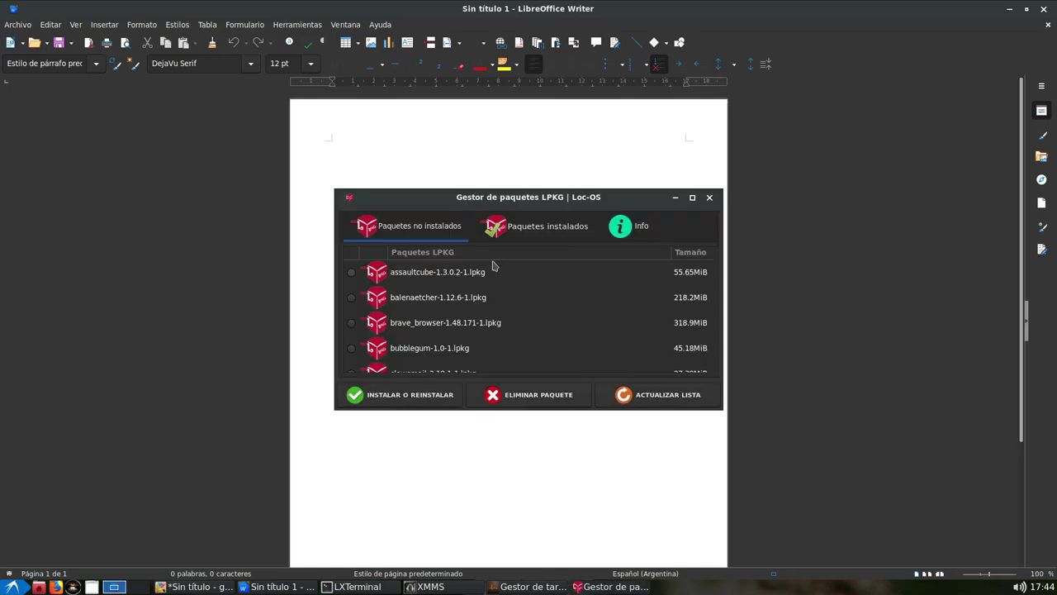
Toggle between the installed and not-installed package lists, bringing LPKG back to the front
click(545, 230)
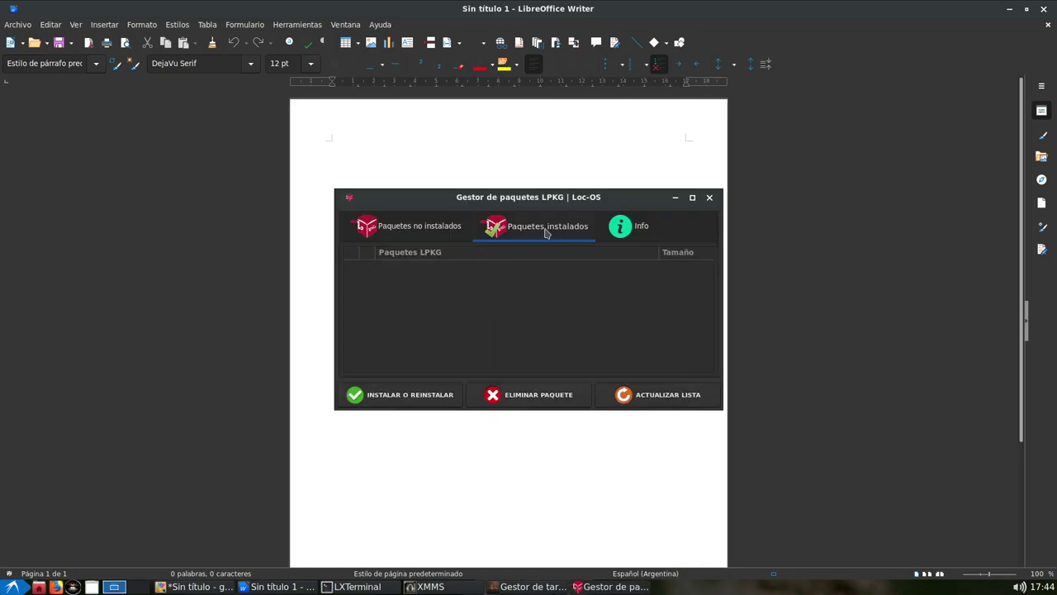
click(455, 231)
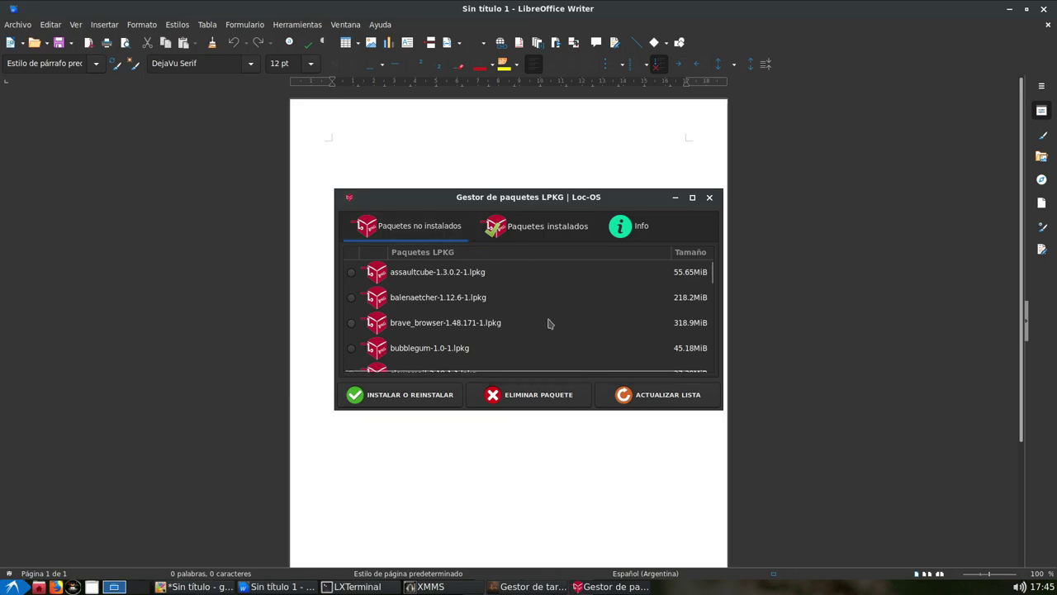
key(alt+Tab)
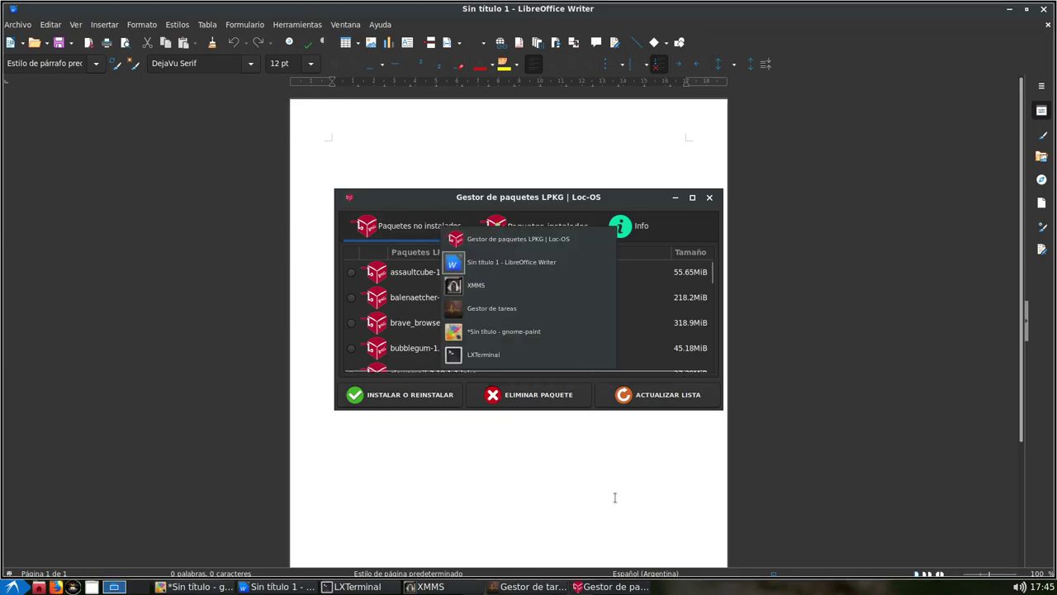
click(614, 586)
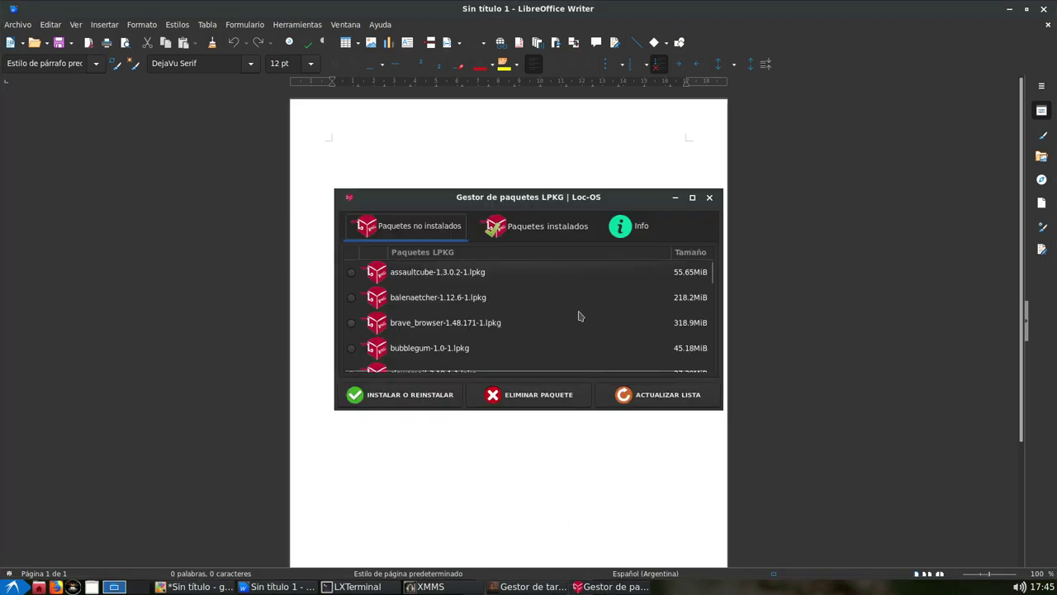
scroll(580, 316, down, 3)
scroll(578, 314, up, 3)
Refresh the list with ACTUALIZAR LISTA, dismiss the success message, and return to installed packages
click(546, 235)
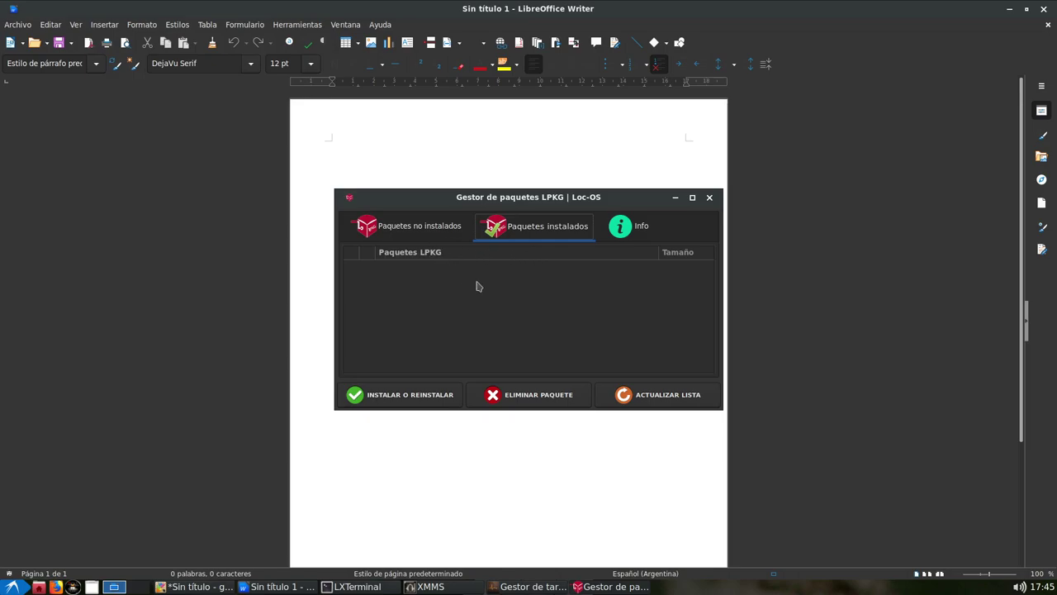
click(660, 395)
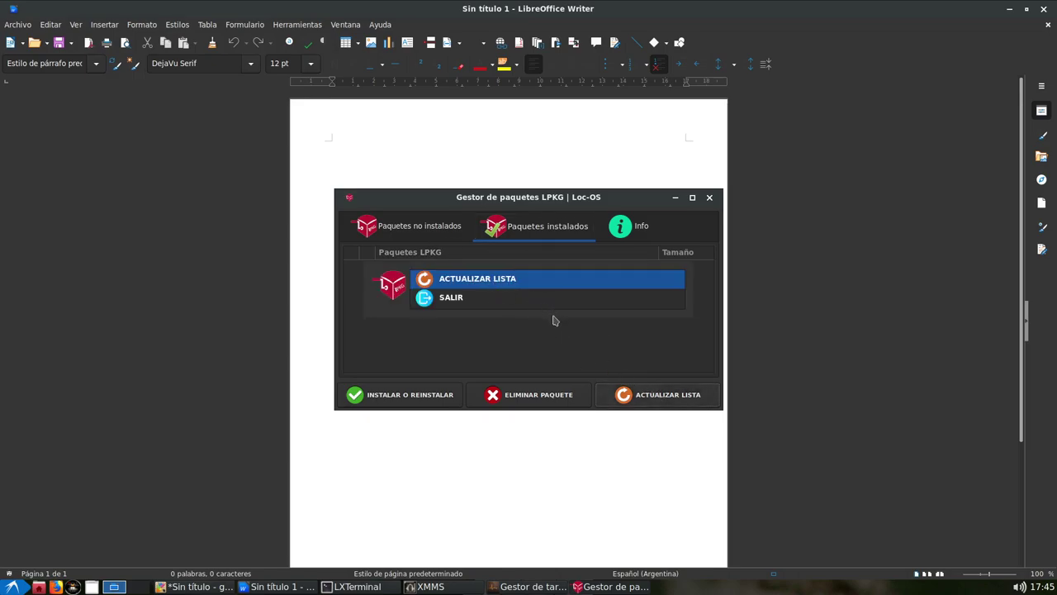
click(453, 281)
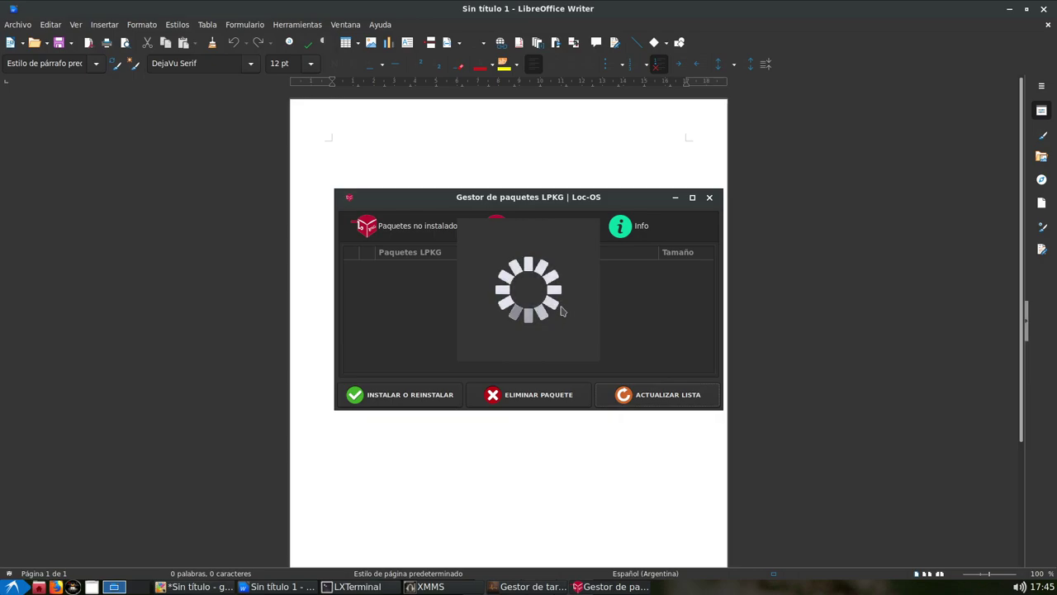
click(593, 355)
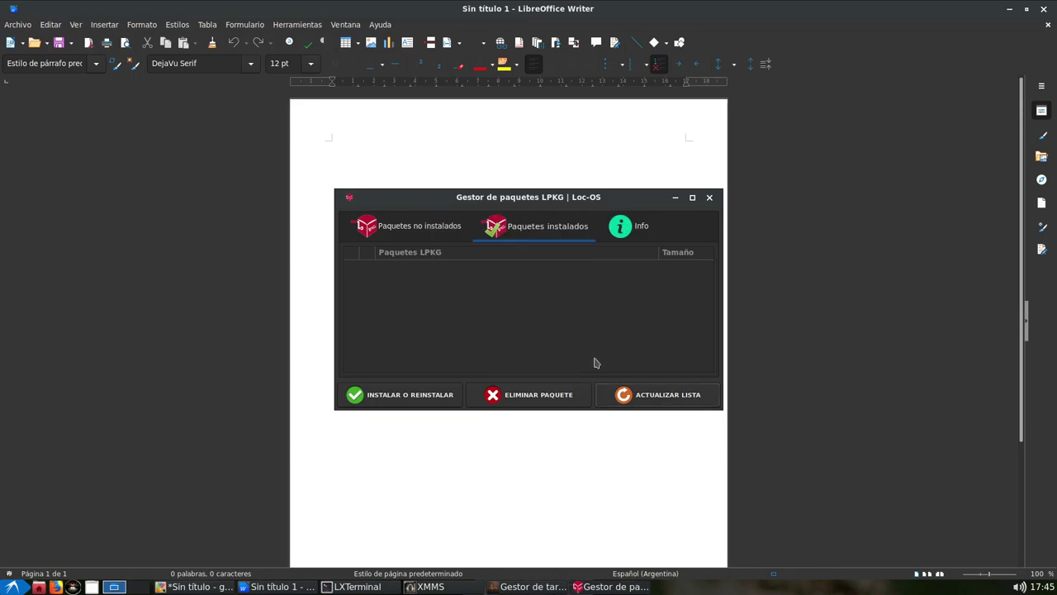
click(529, 588)
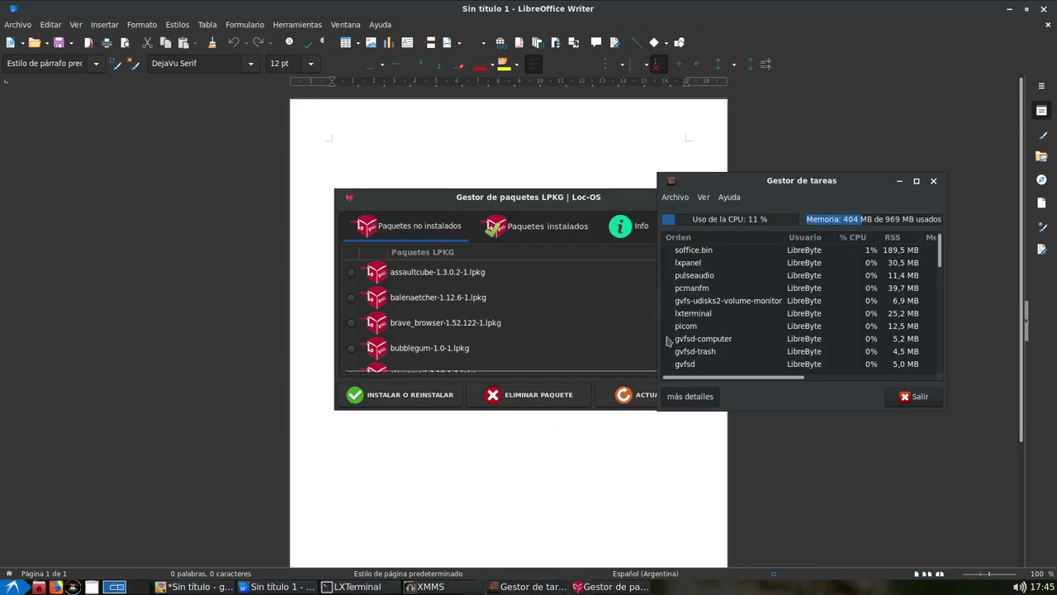
click(538, 232)
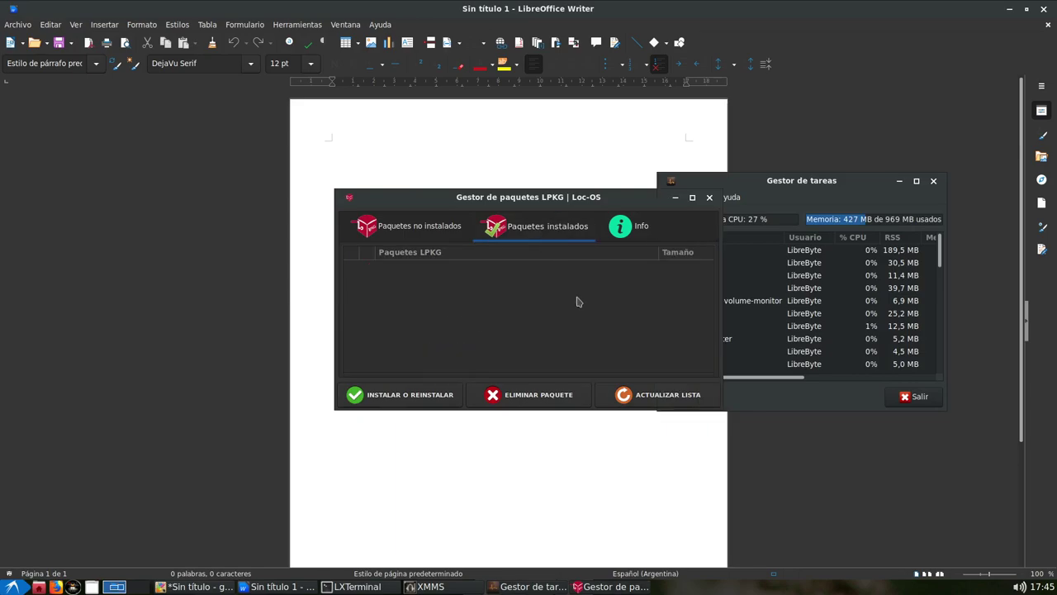
Start a run-command prompt with 'gean', then cancel it
key(alt+F2)
text(gean)
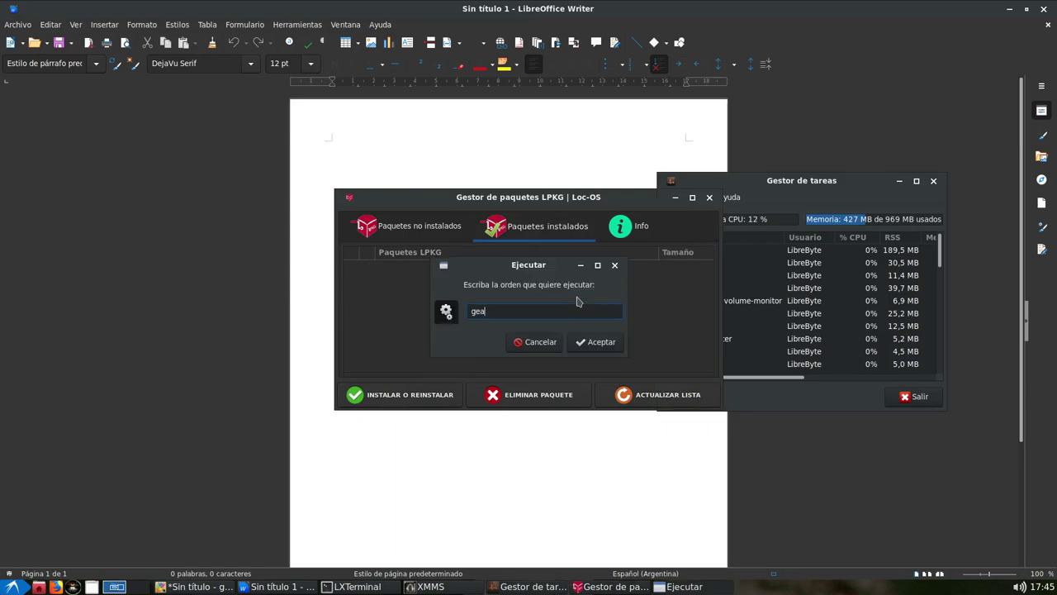
click(538, 340)
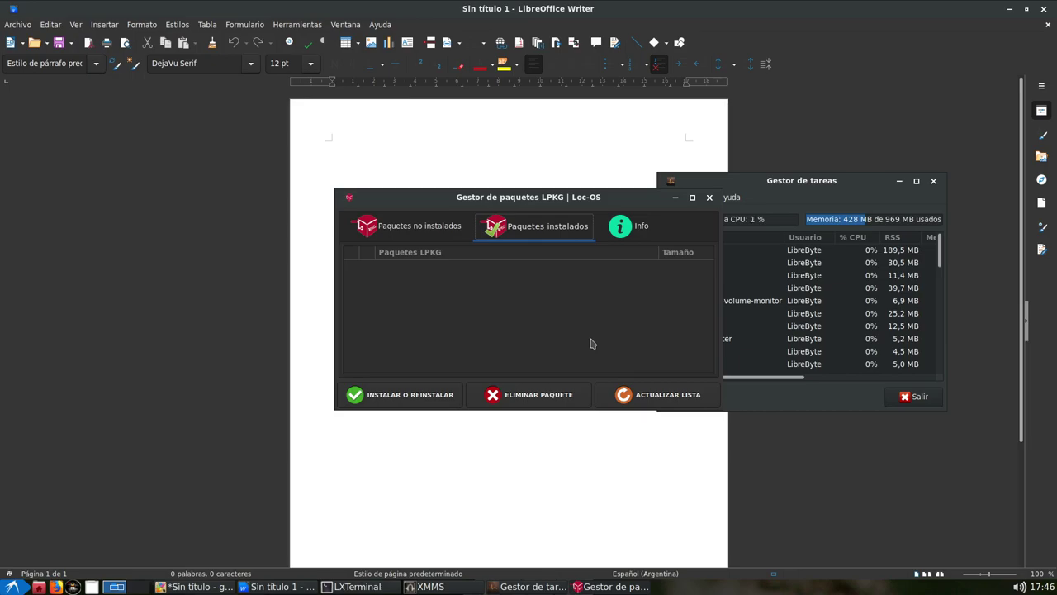
Open Ejecutar from the start menu, dismiss it, and raise the Writer document
click(8, 587)
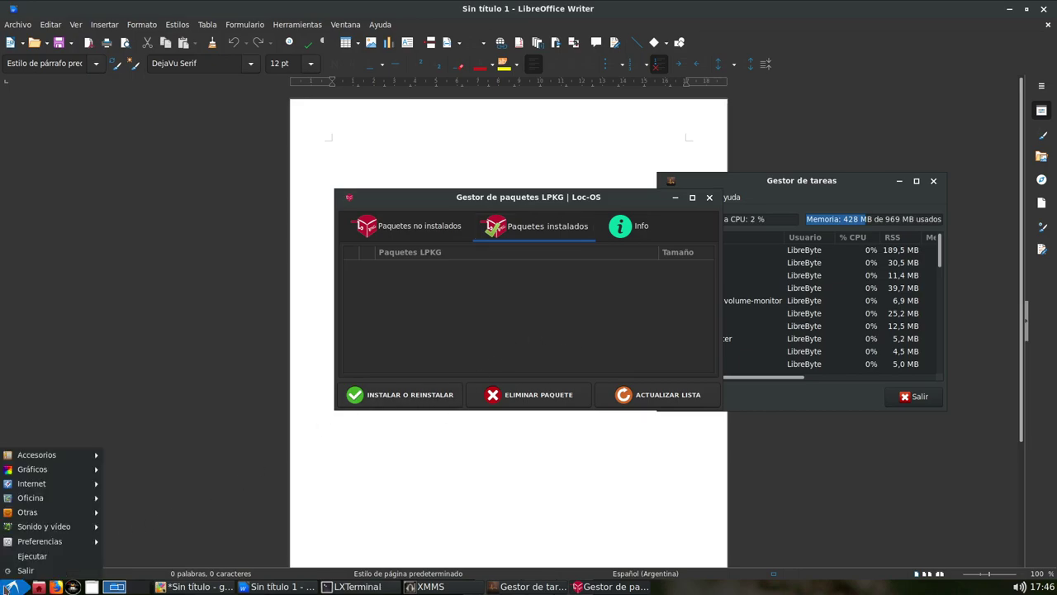
mouse_move(52, 544)
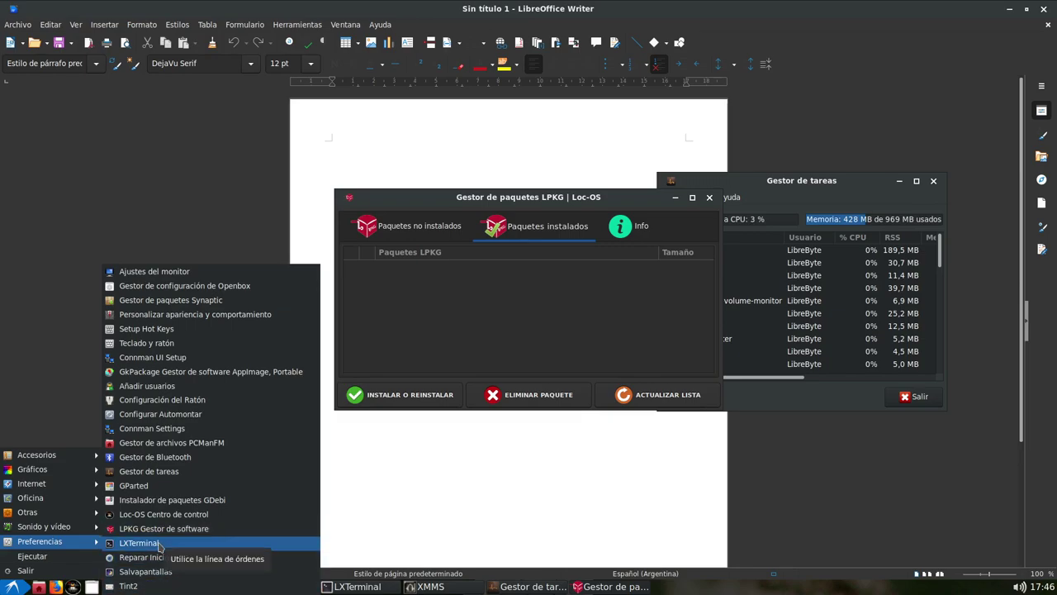
click(44, 559)
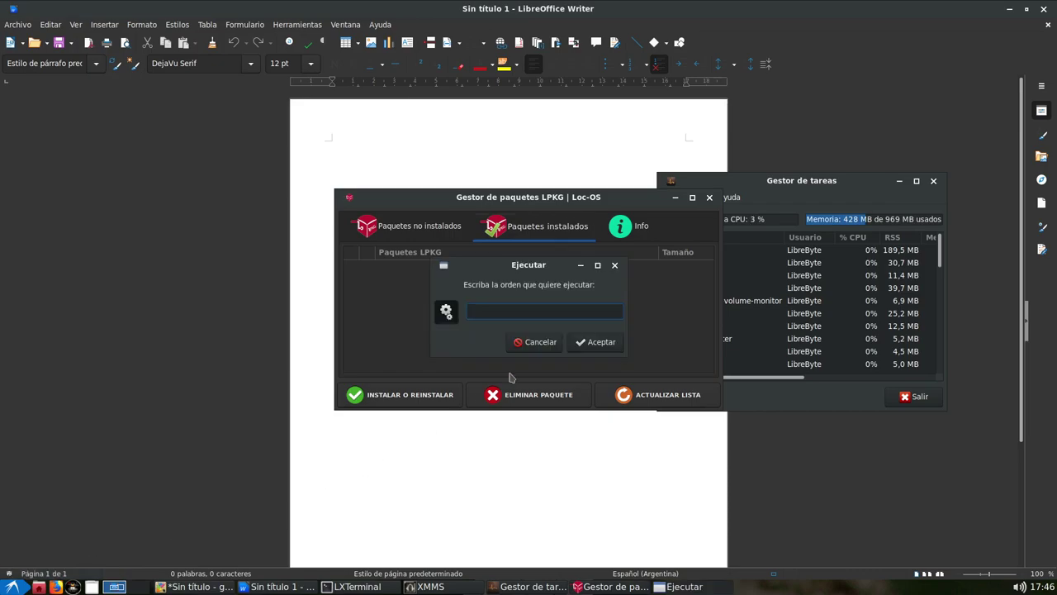
click(541, 343)
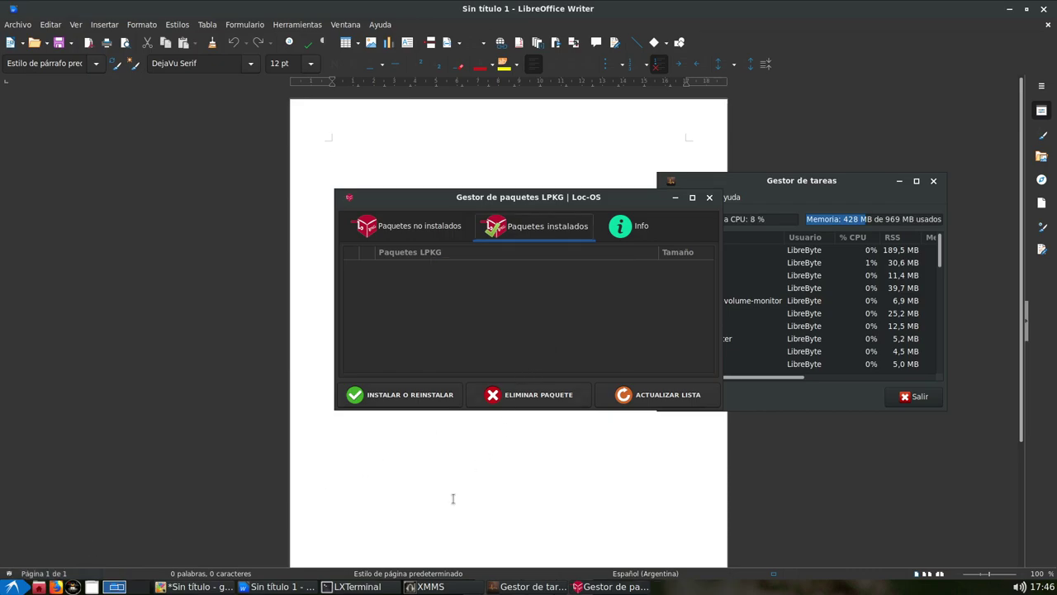
click(453, 496)
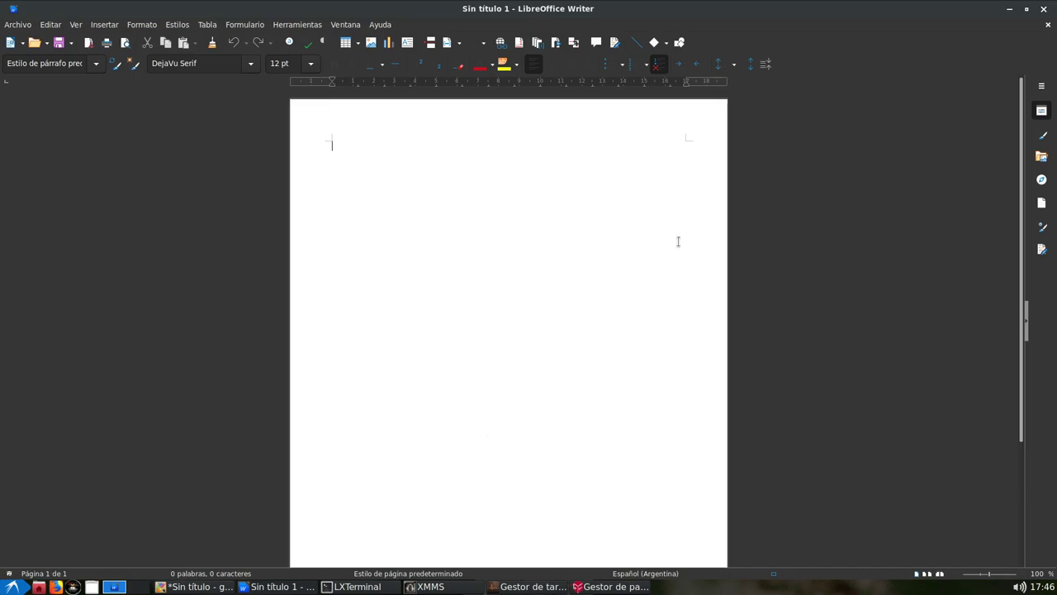
Close Writer, the task manager, LPKG and gnome-paint (Descartar), then exit LXTerminal
click(1047, 9)
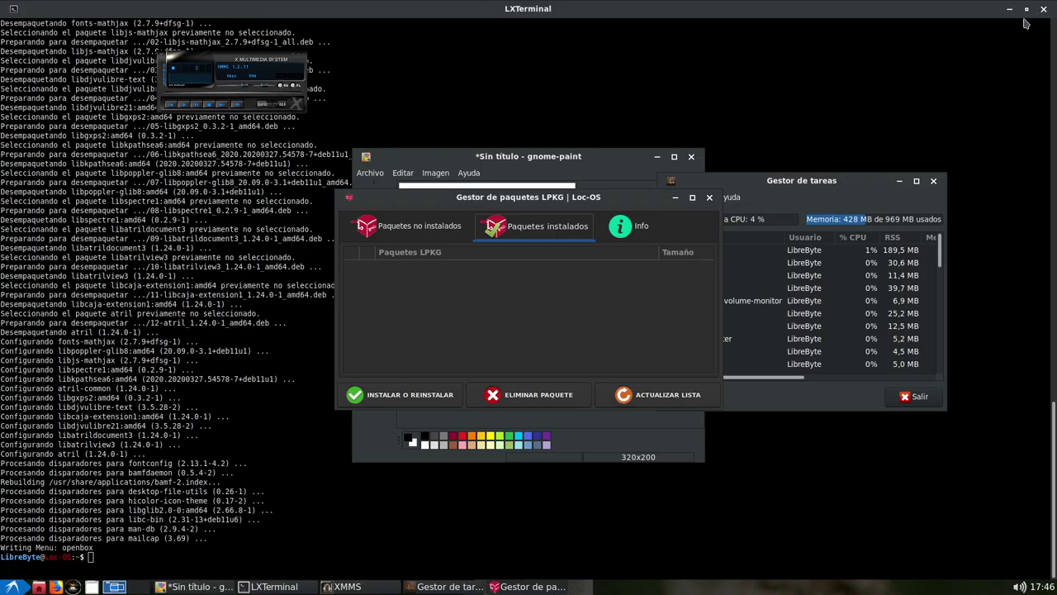
click(934, 181)
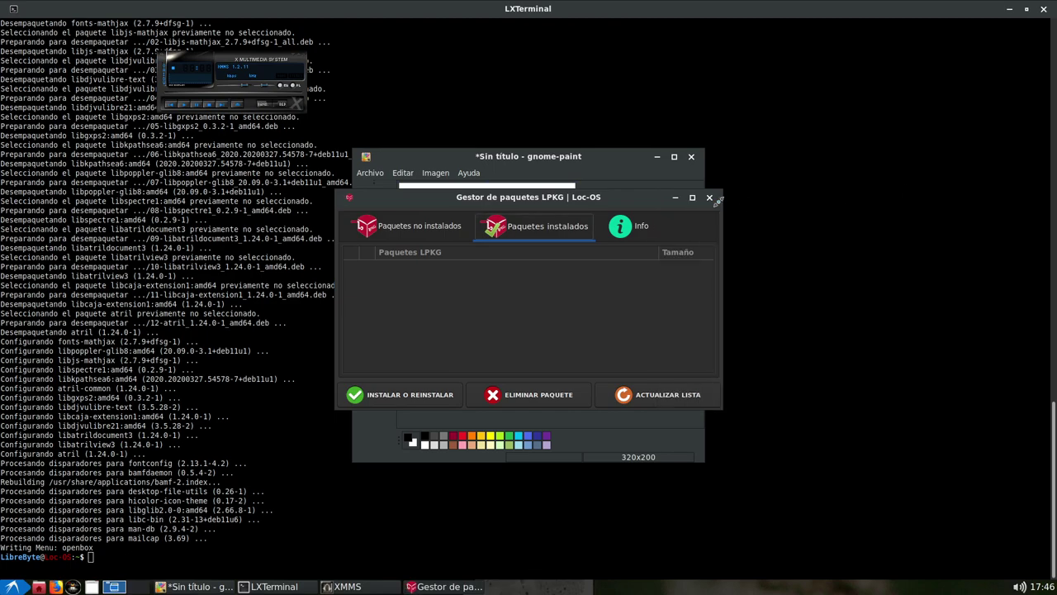
click(708, 197)
click(692, 157)
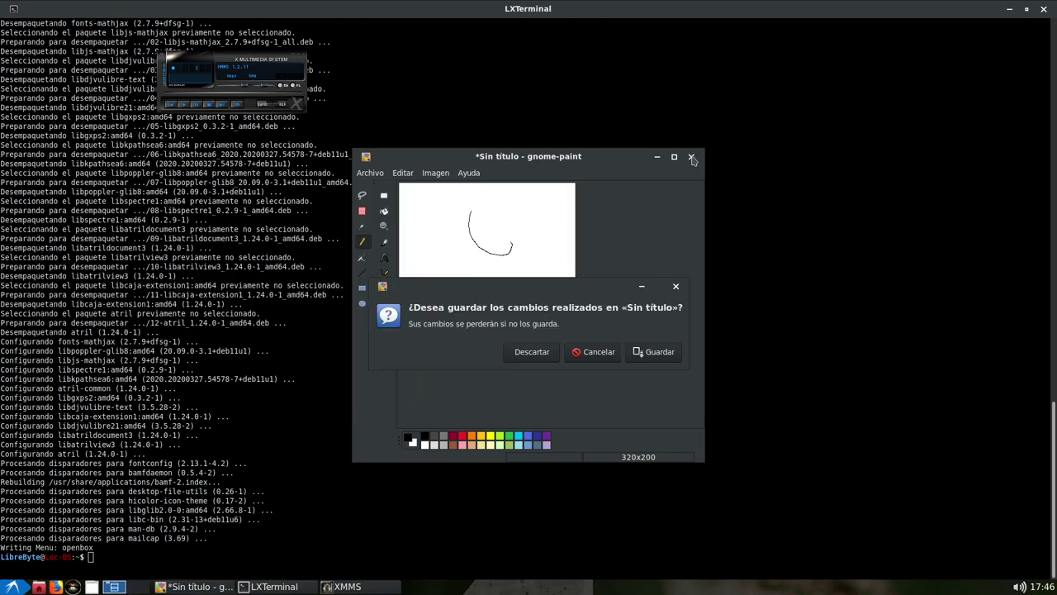
click(533, 351)
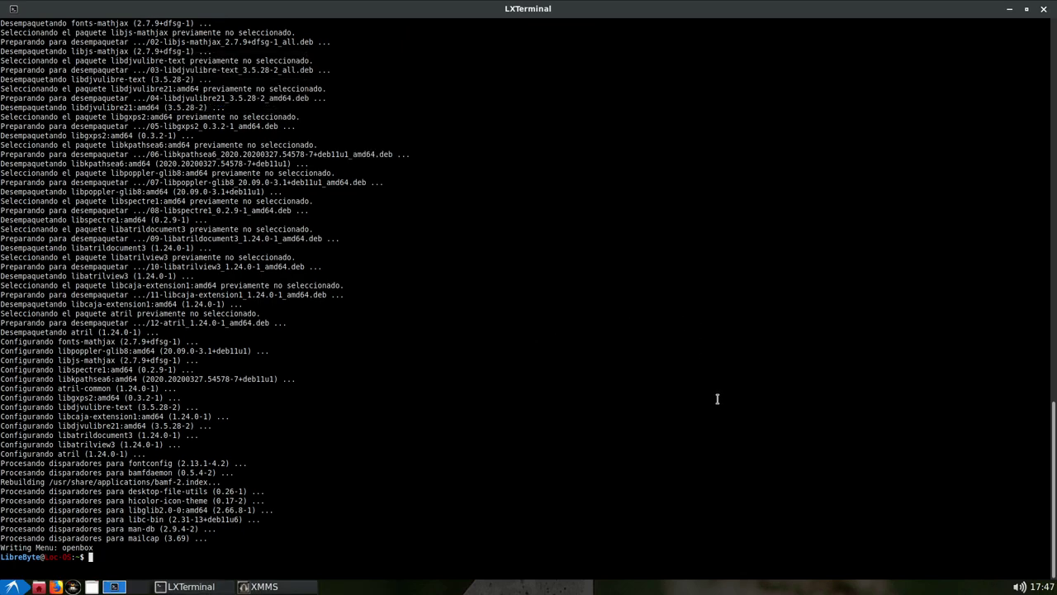
text(exit)
key(Return)
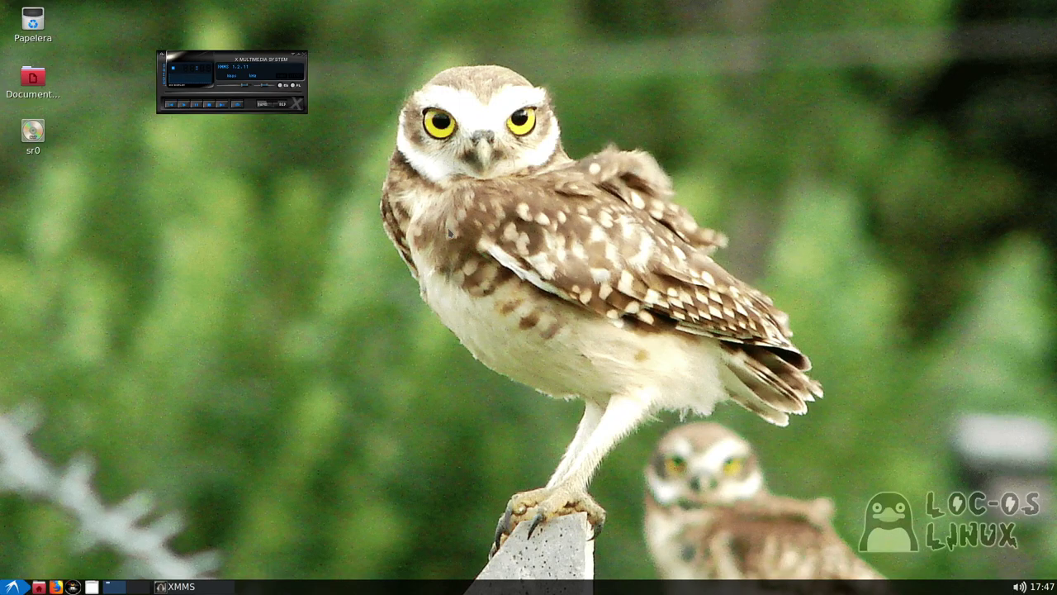
Close XMMS, open Documentos maximized in PCManFM, and view Ayuda > Acerca de
click(302, 56)
double_click(25, 86)
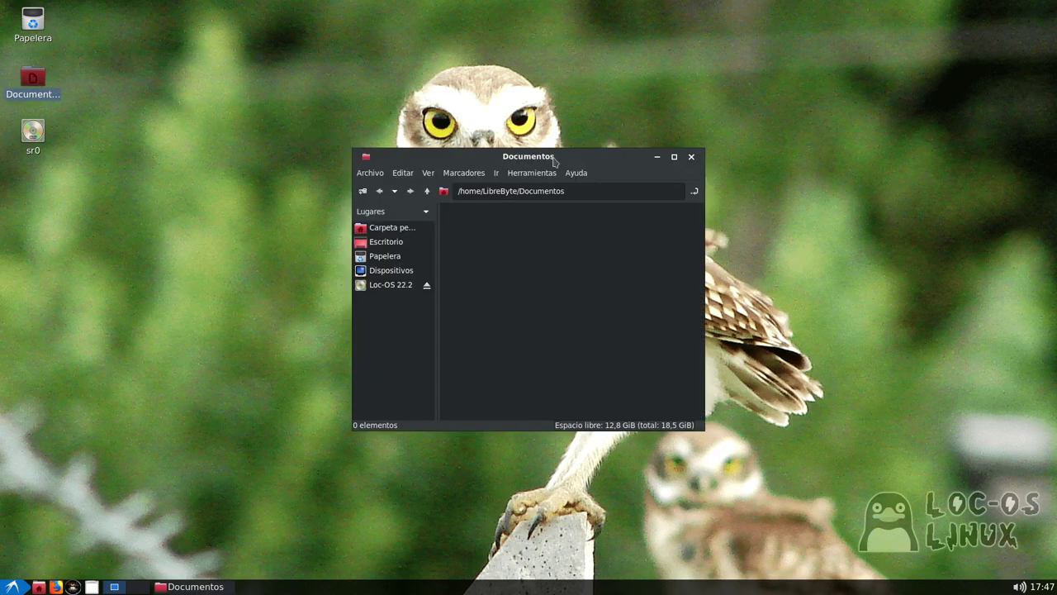
click(673, 157)
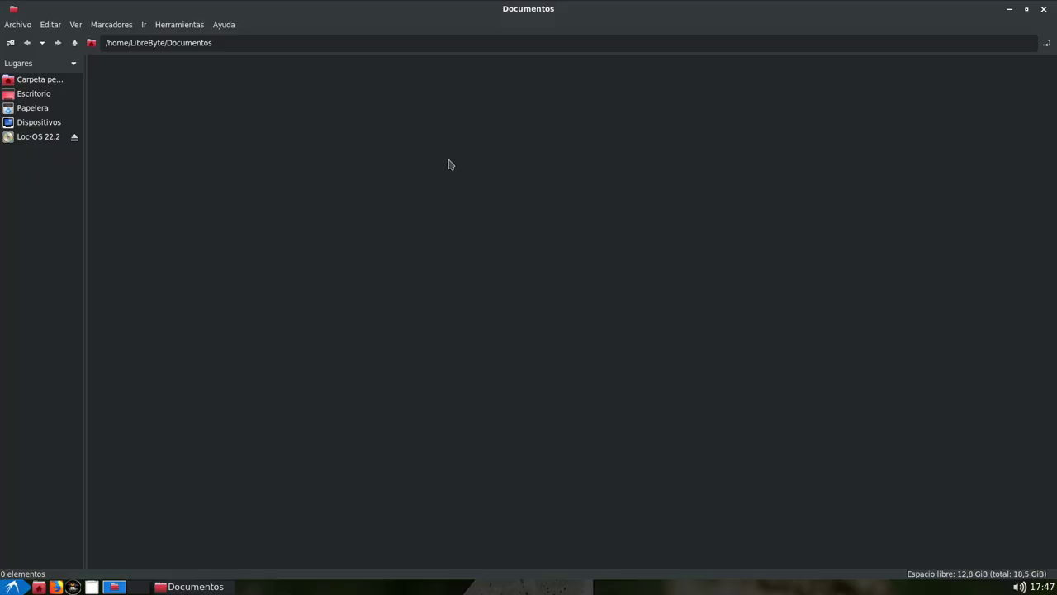
click(228, 25)
click(244, 38)
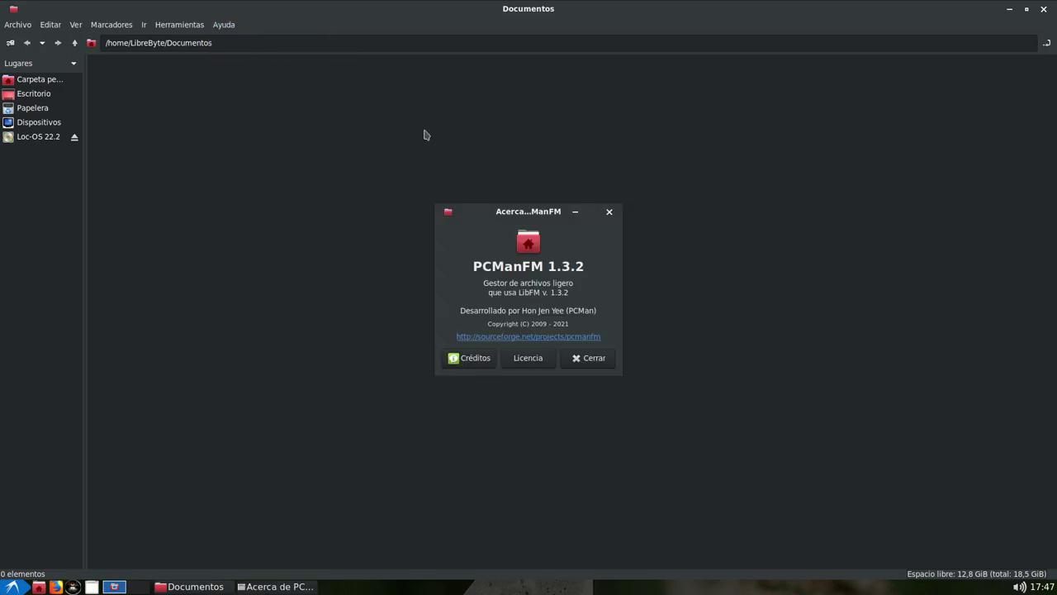
click(597, 361)
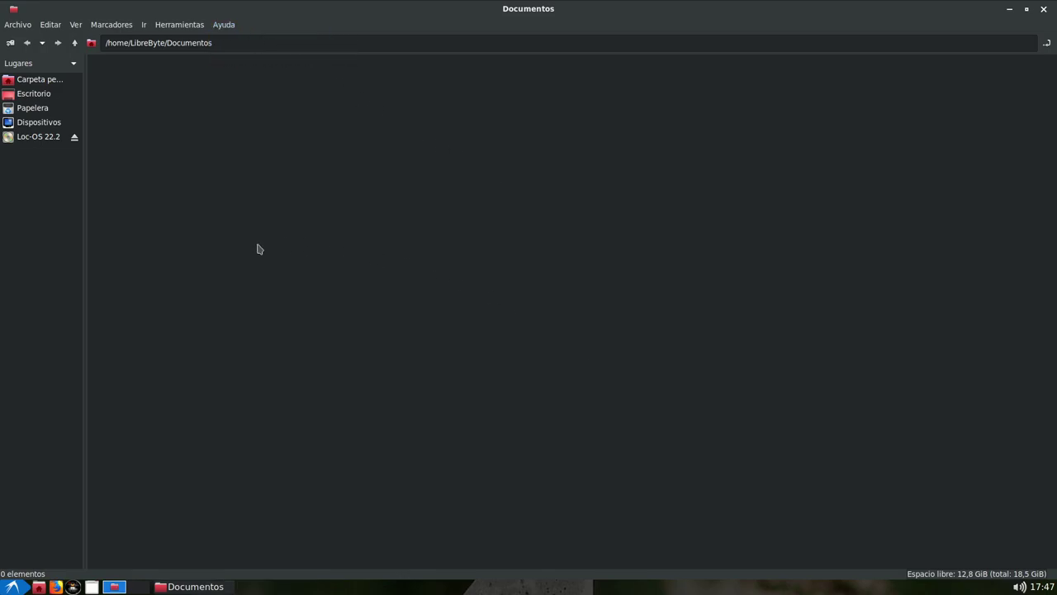
Go to the home folder, add a new tab, and hide then restore the side panel
click(66, 83)
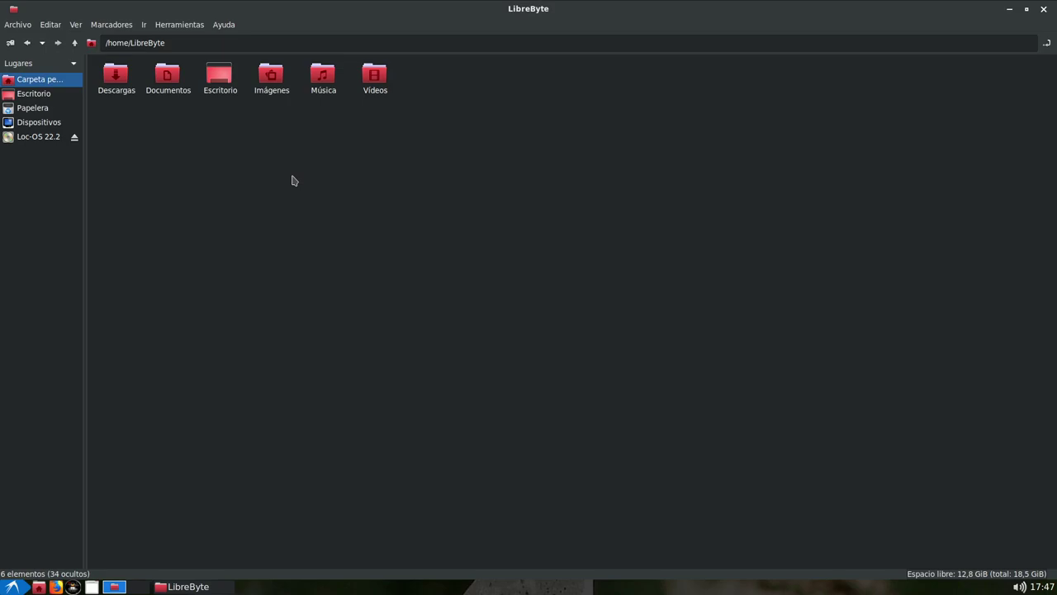
key(ctrl+t)
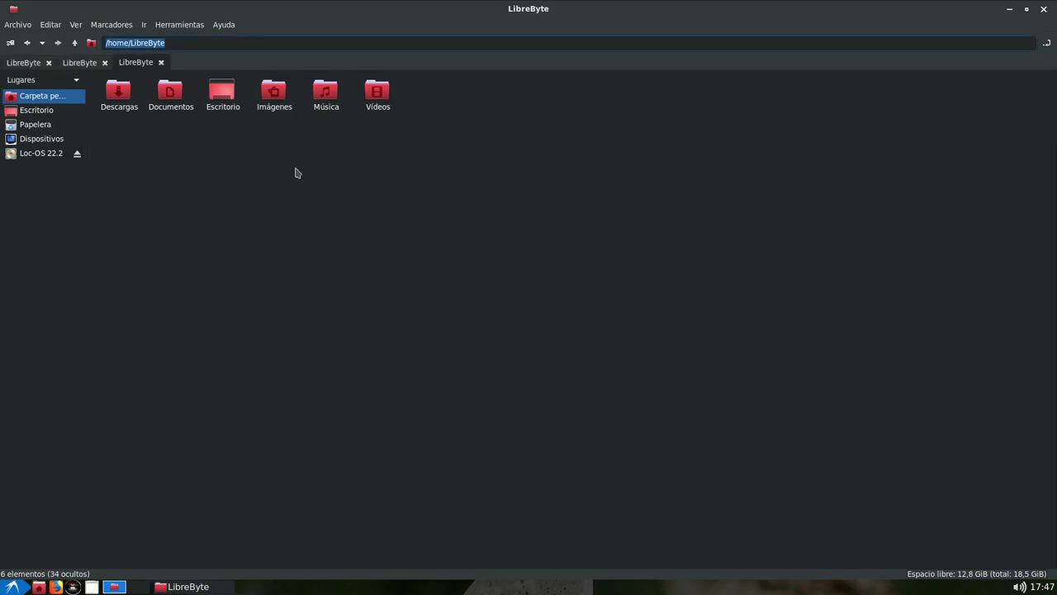
click(74, 25)
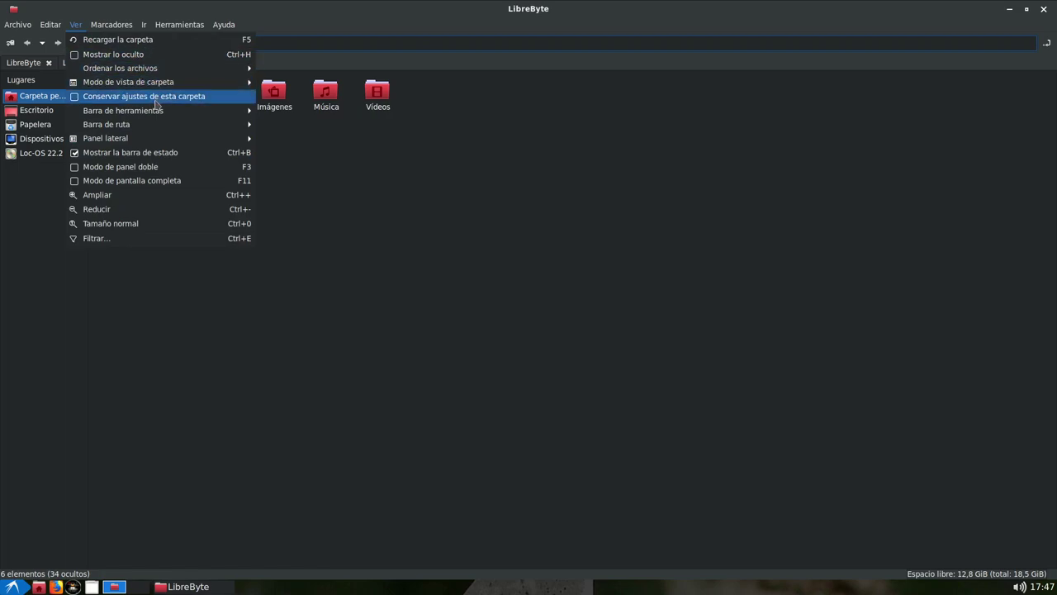
mouse_move(146, 141)
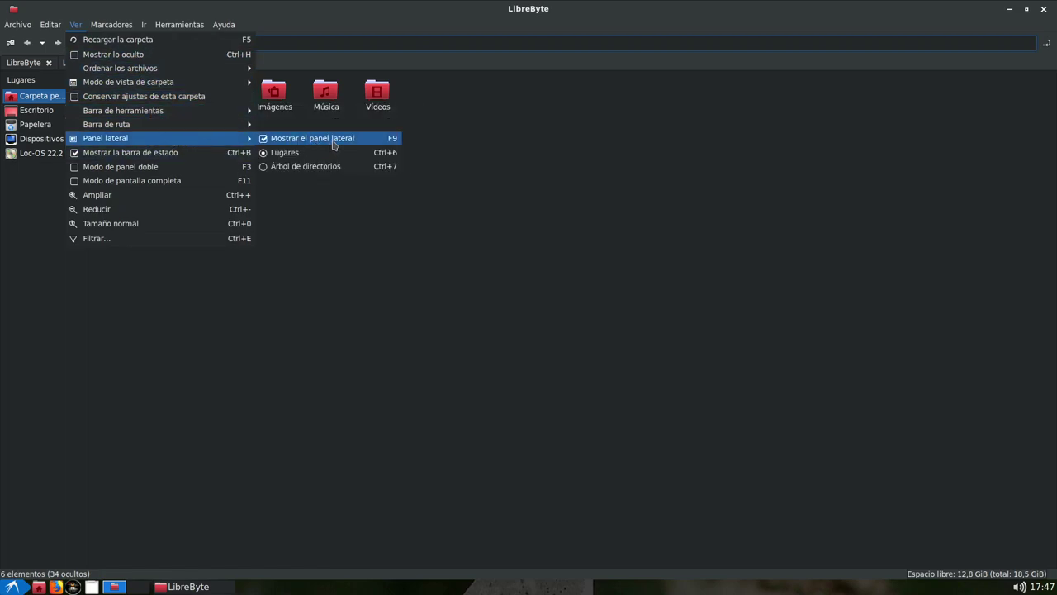
click(335, 142)
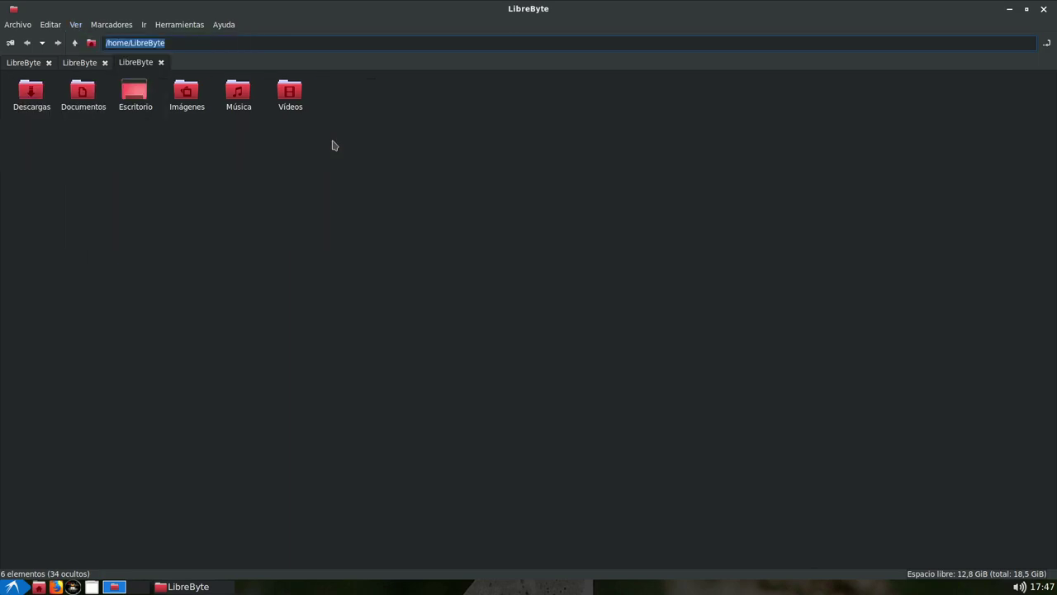
key(F9)
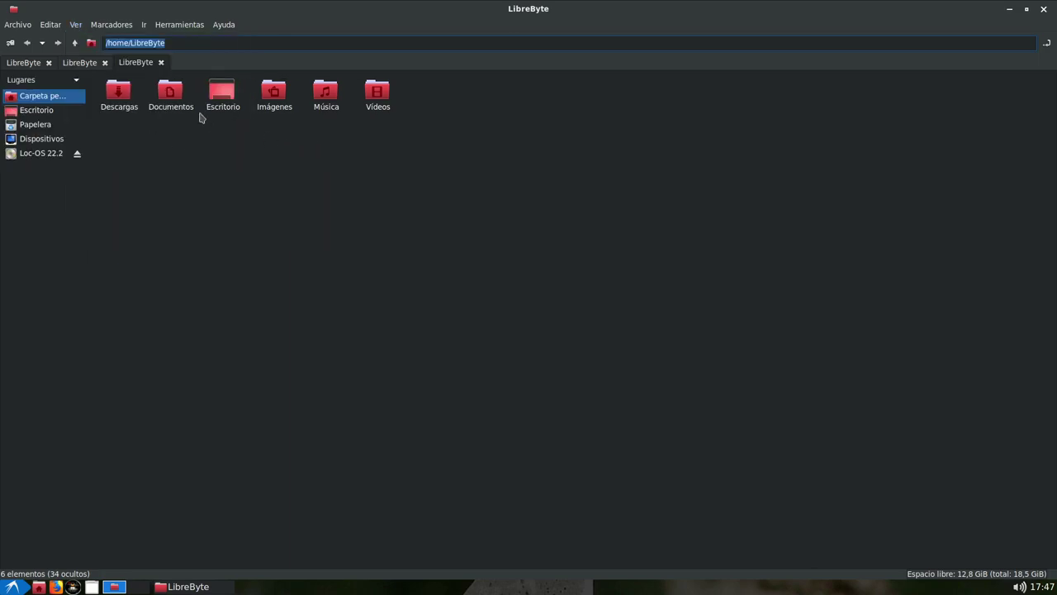
Enable Ver > Modo de panel doble and switch focus between the left and right panes
click(76, 25)
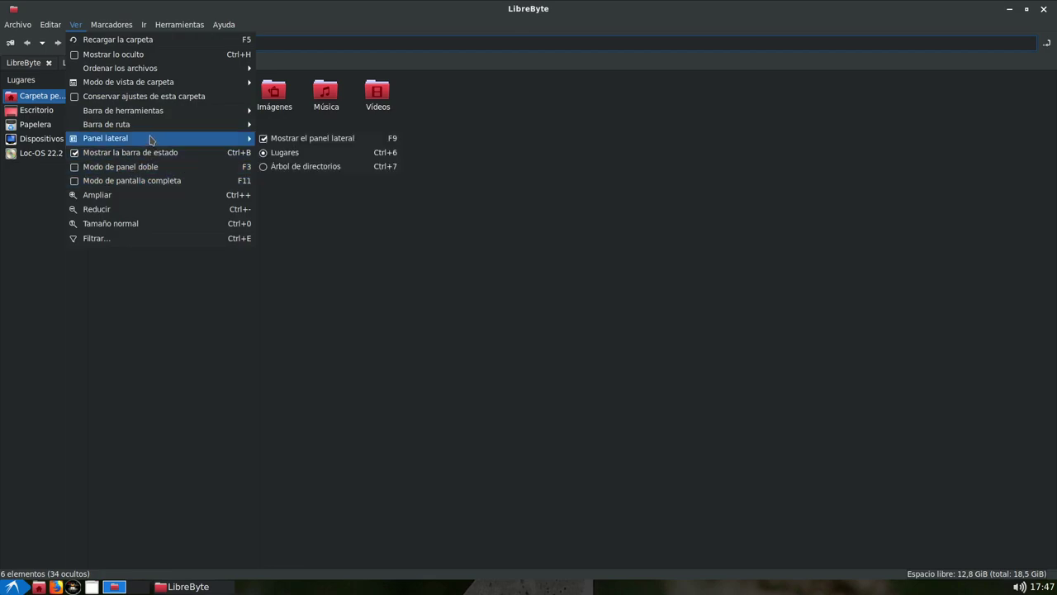
click(124, 167)
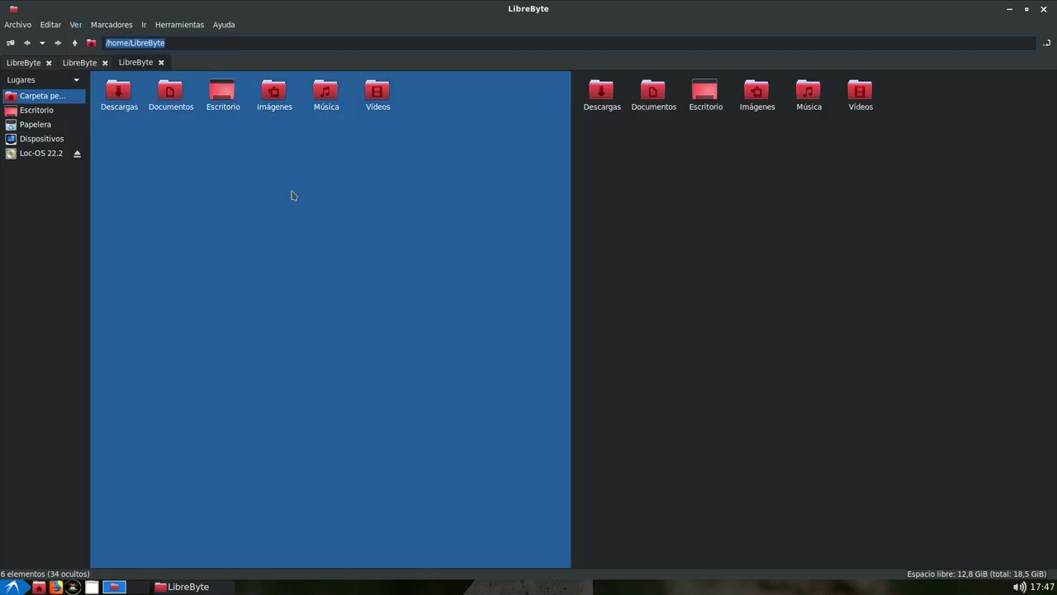
click(388, 223)
click(709, 232)
click(422, 203)
click(691, 217)
click(442, 260)
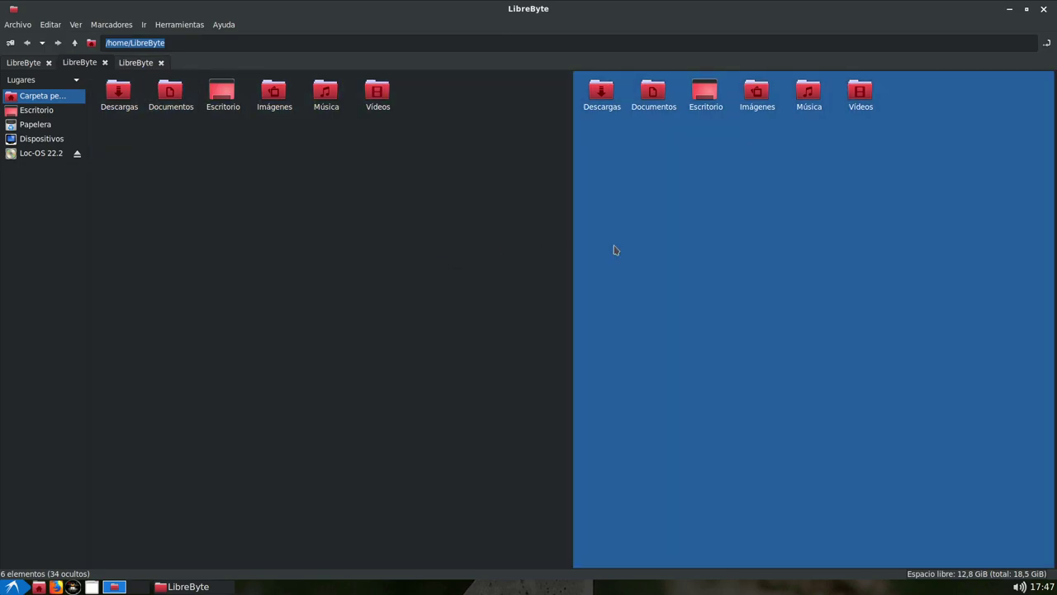
click(666, 250)
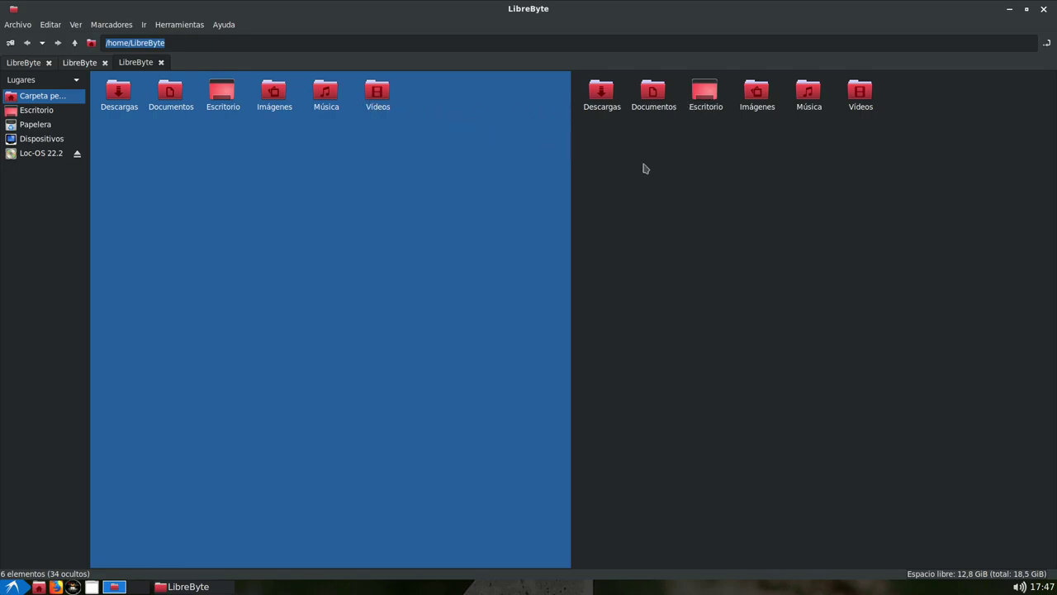
key(F6)
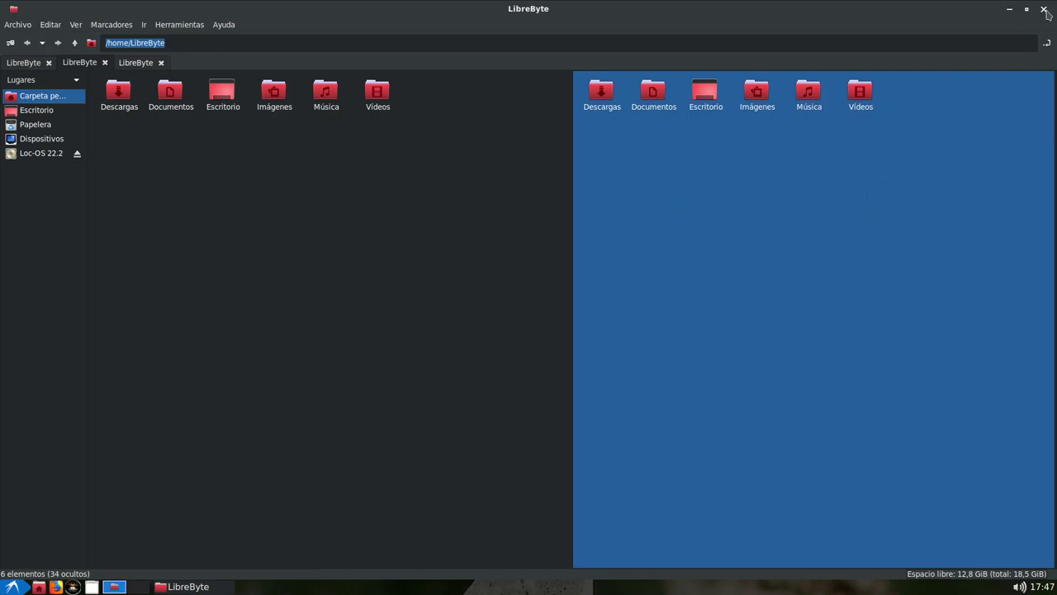
Close PCManFM, then choose Salir > Apagar to power off Loc-OS
click(1044, 9)
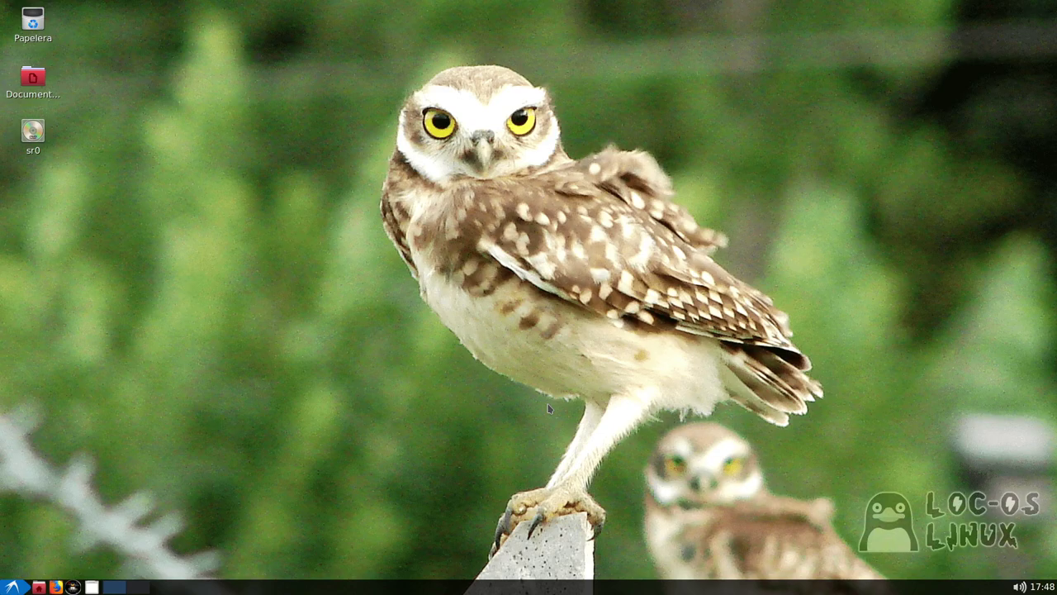
click(12, 587)
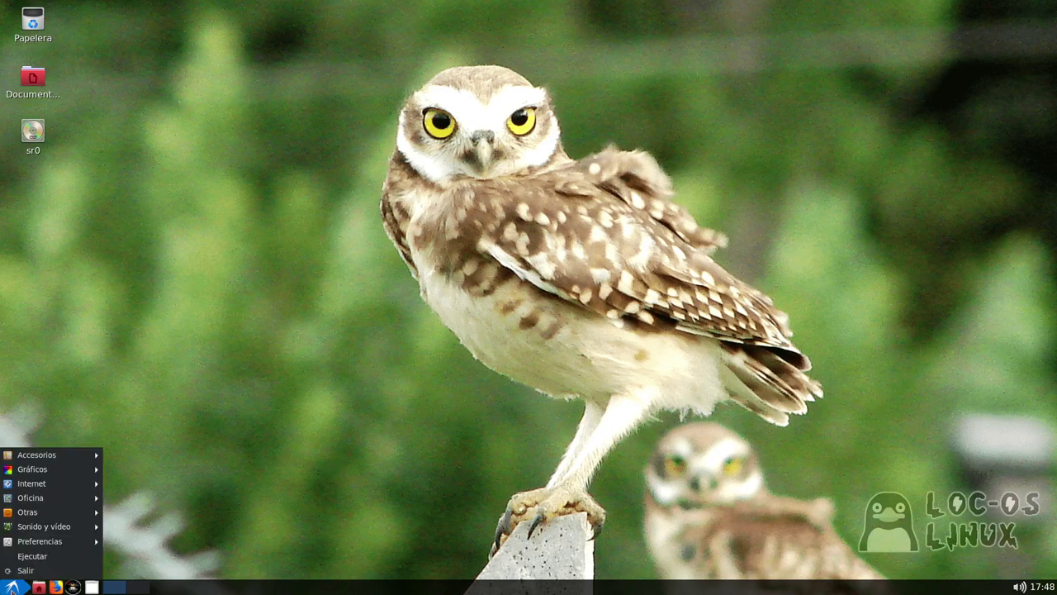
click(296, 542)
click(538, 262)
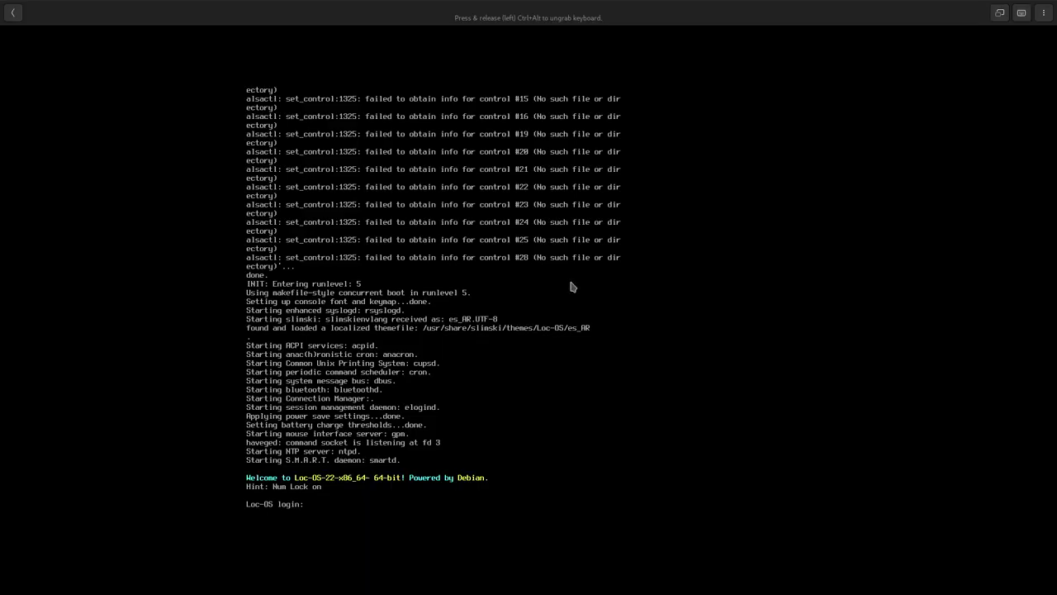